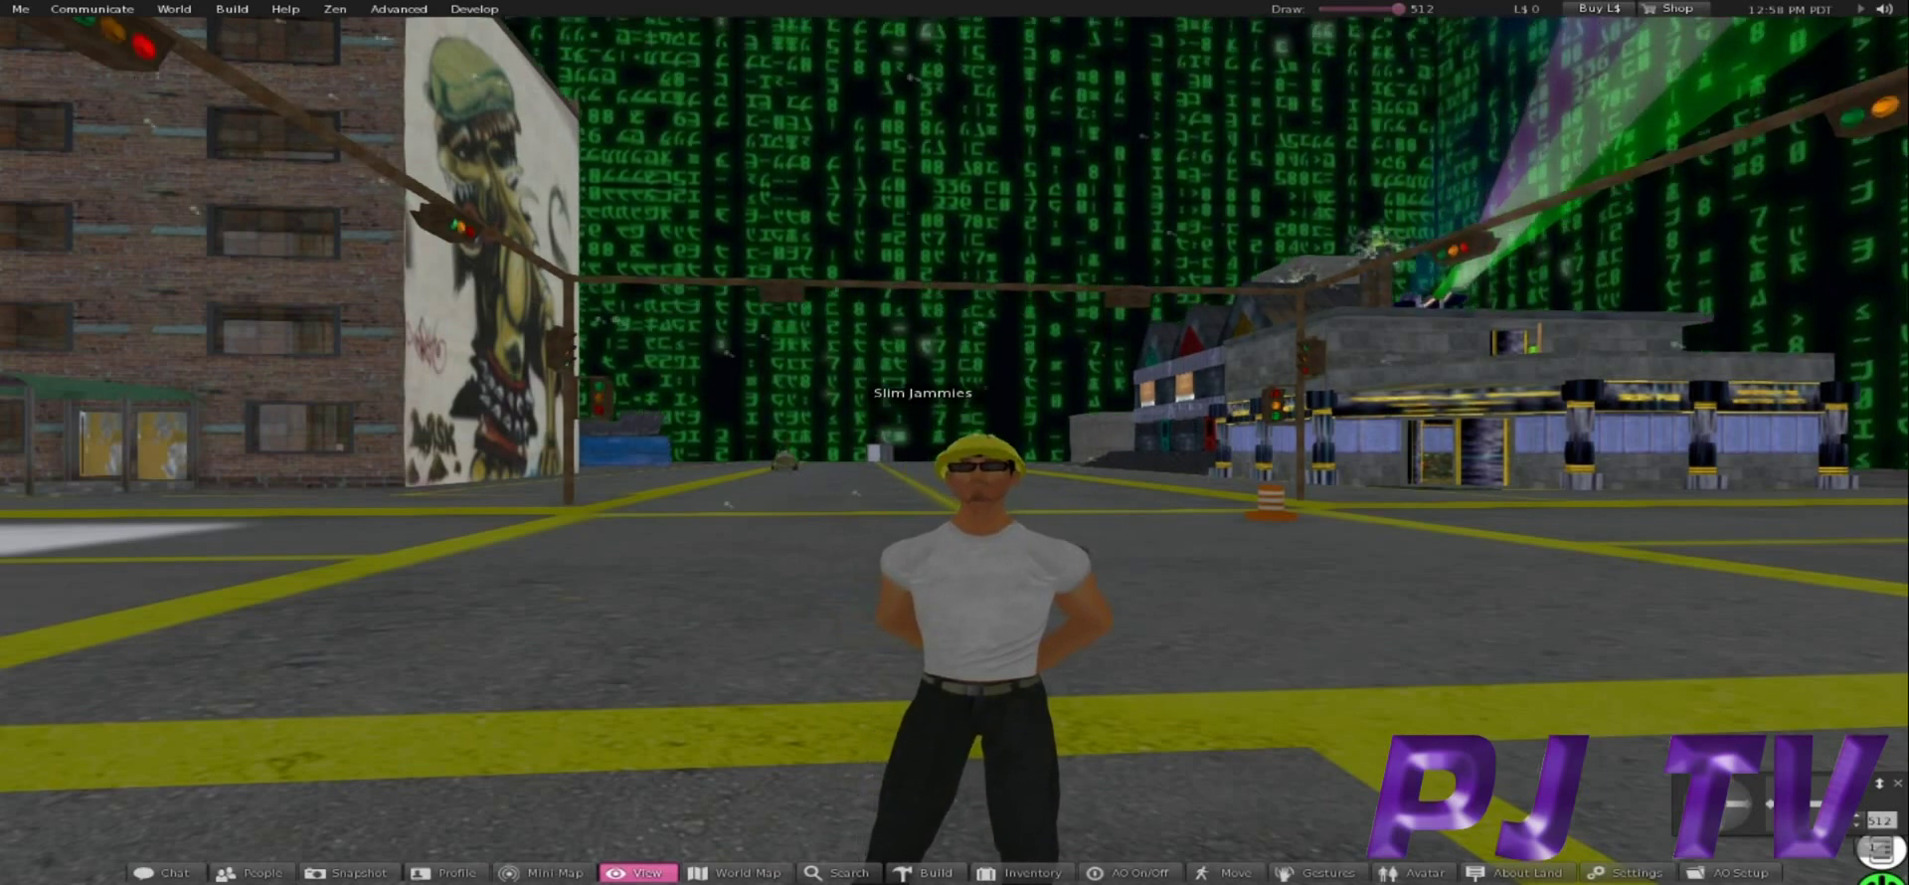
Choose Exit Zen Viewer from the Me menu to quit the viewer.
{"action": "left_click", "coordinate": [20, 9]}
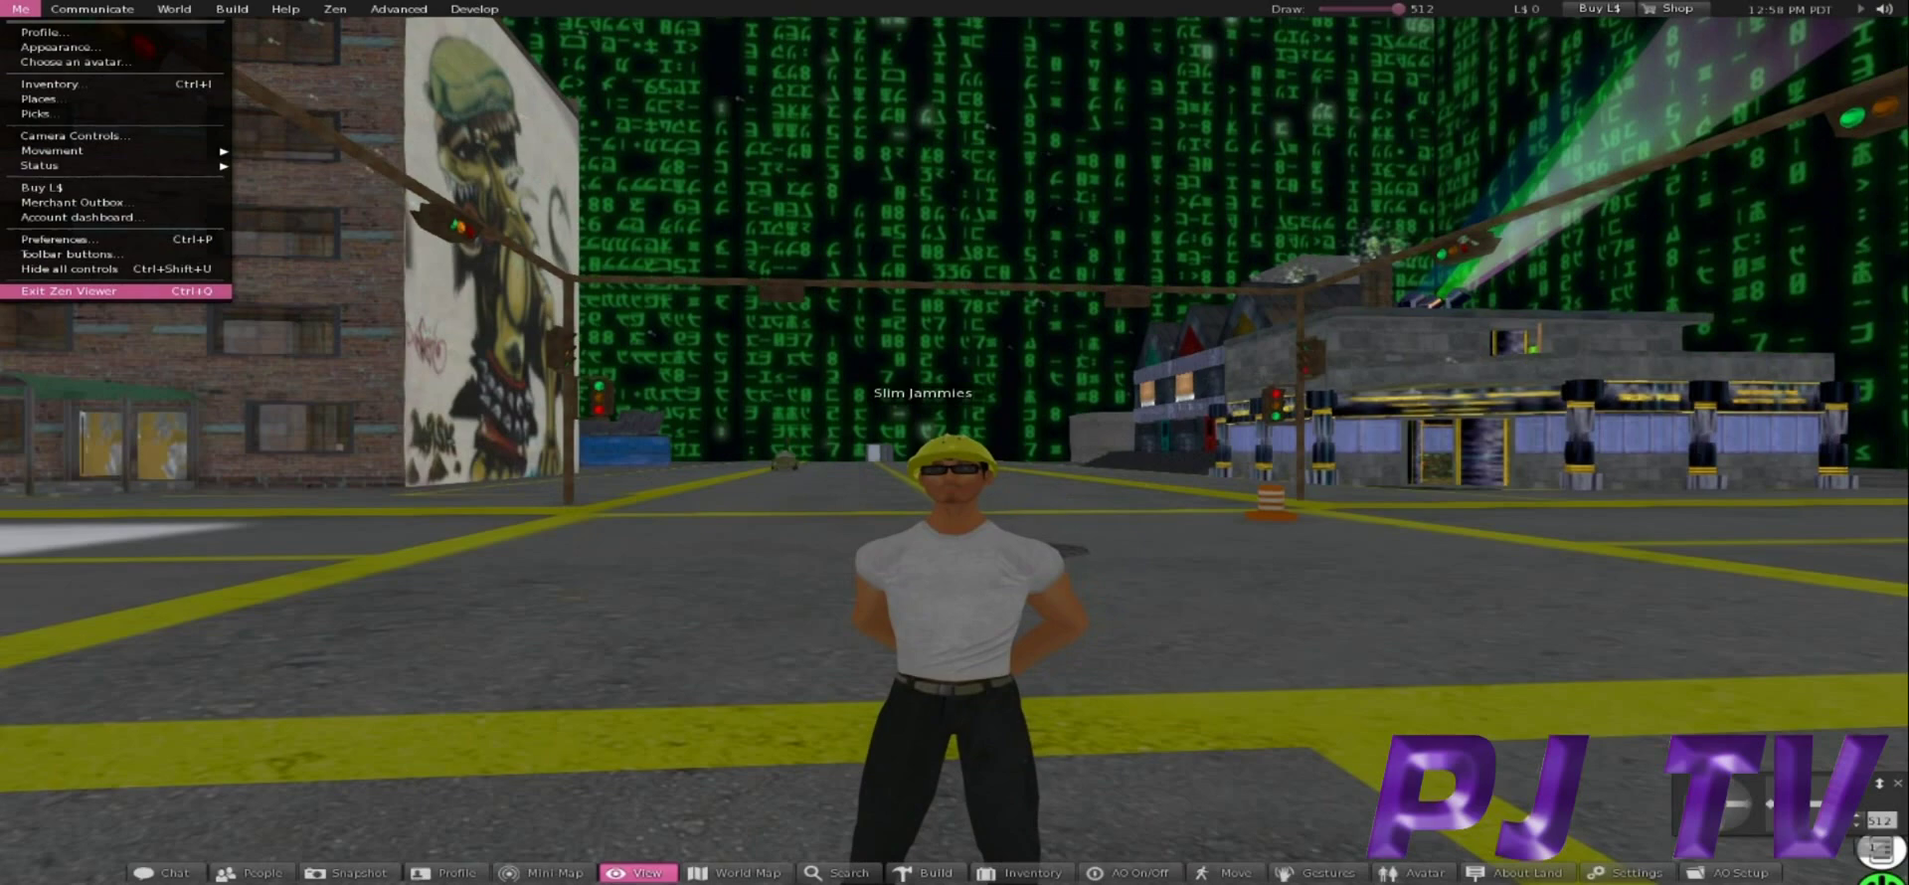
{"action": "left_click", "coordinate": [67, 291]}
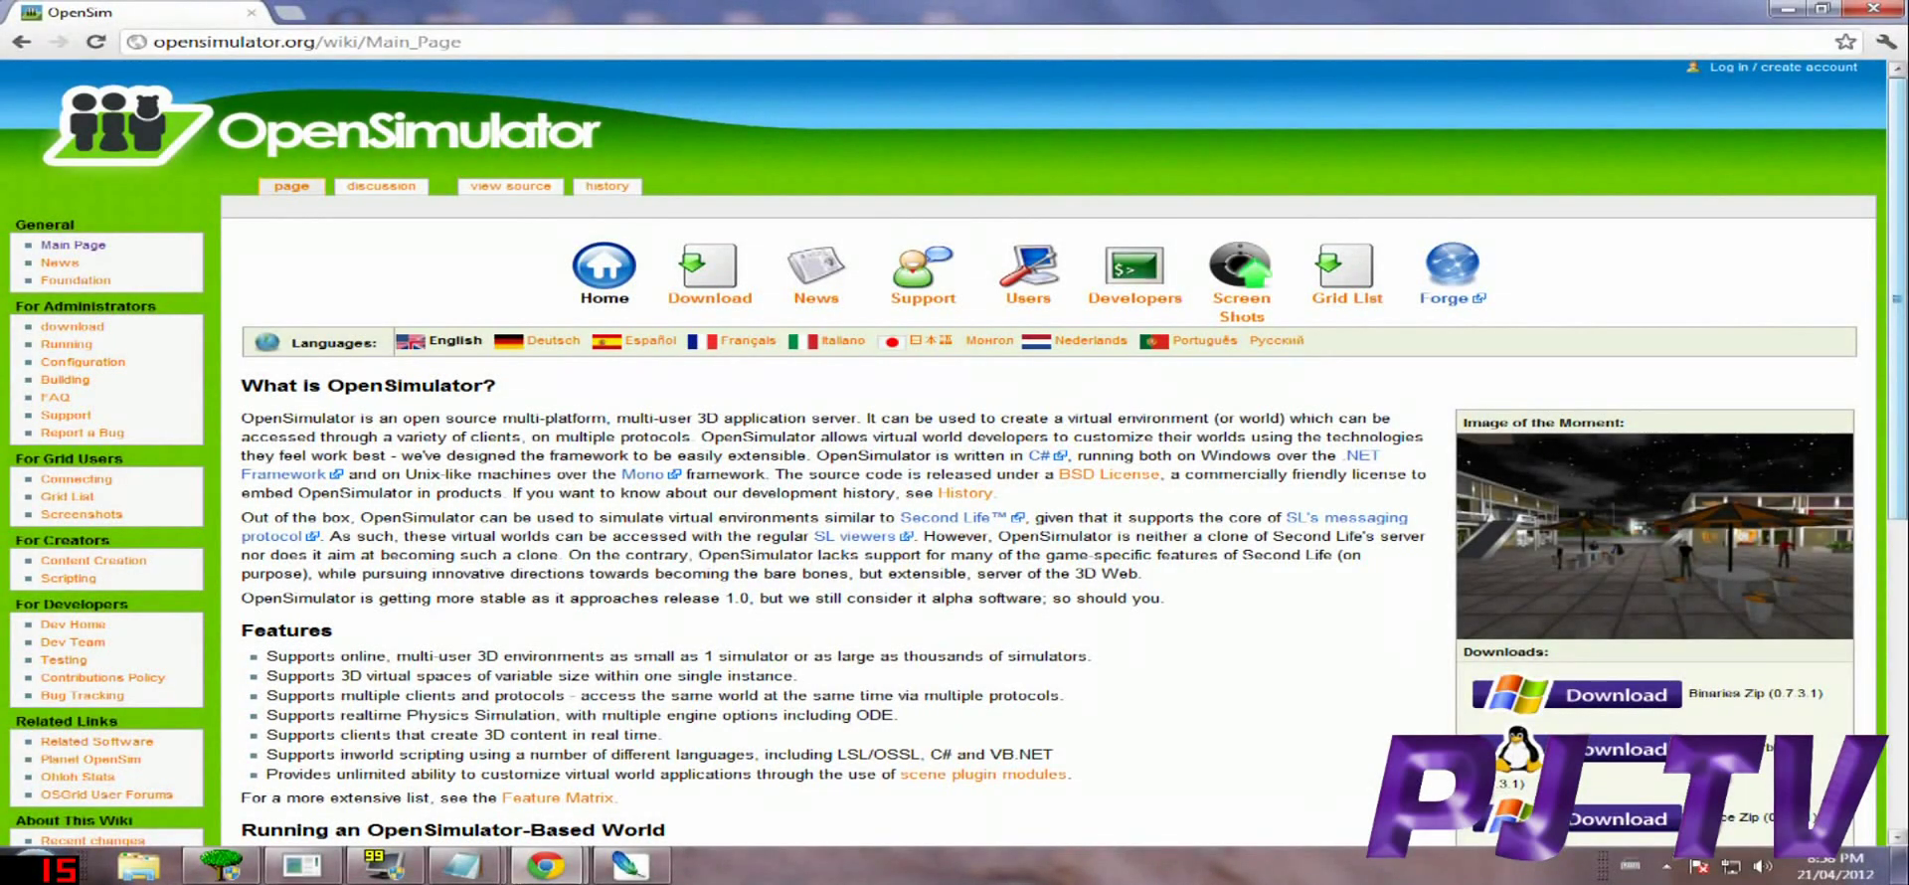
Open the wiki's Server Commands page in a new tab and switch to it.
{"action": "scroll", "coordinate": [955, 467], "scroll_direction": "down", "scroll_amount": 4}
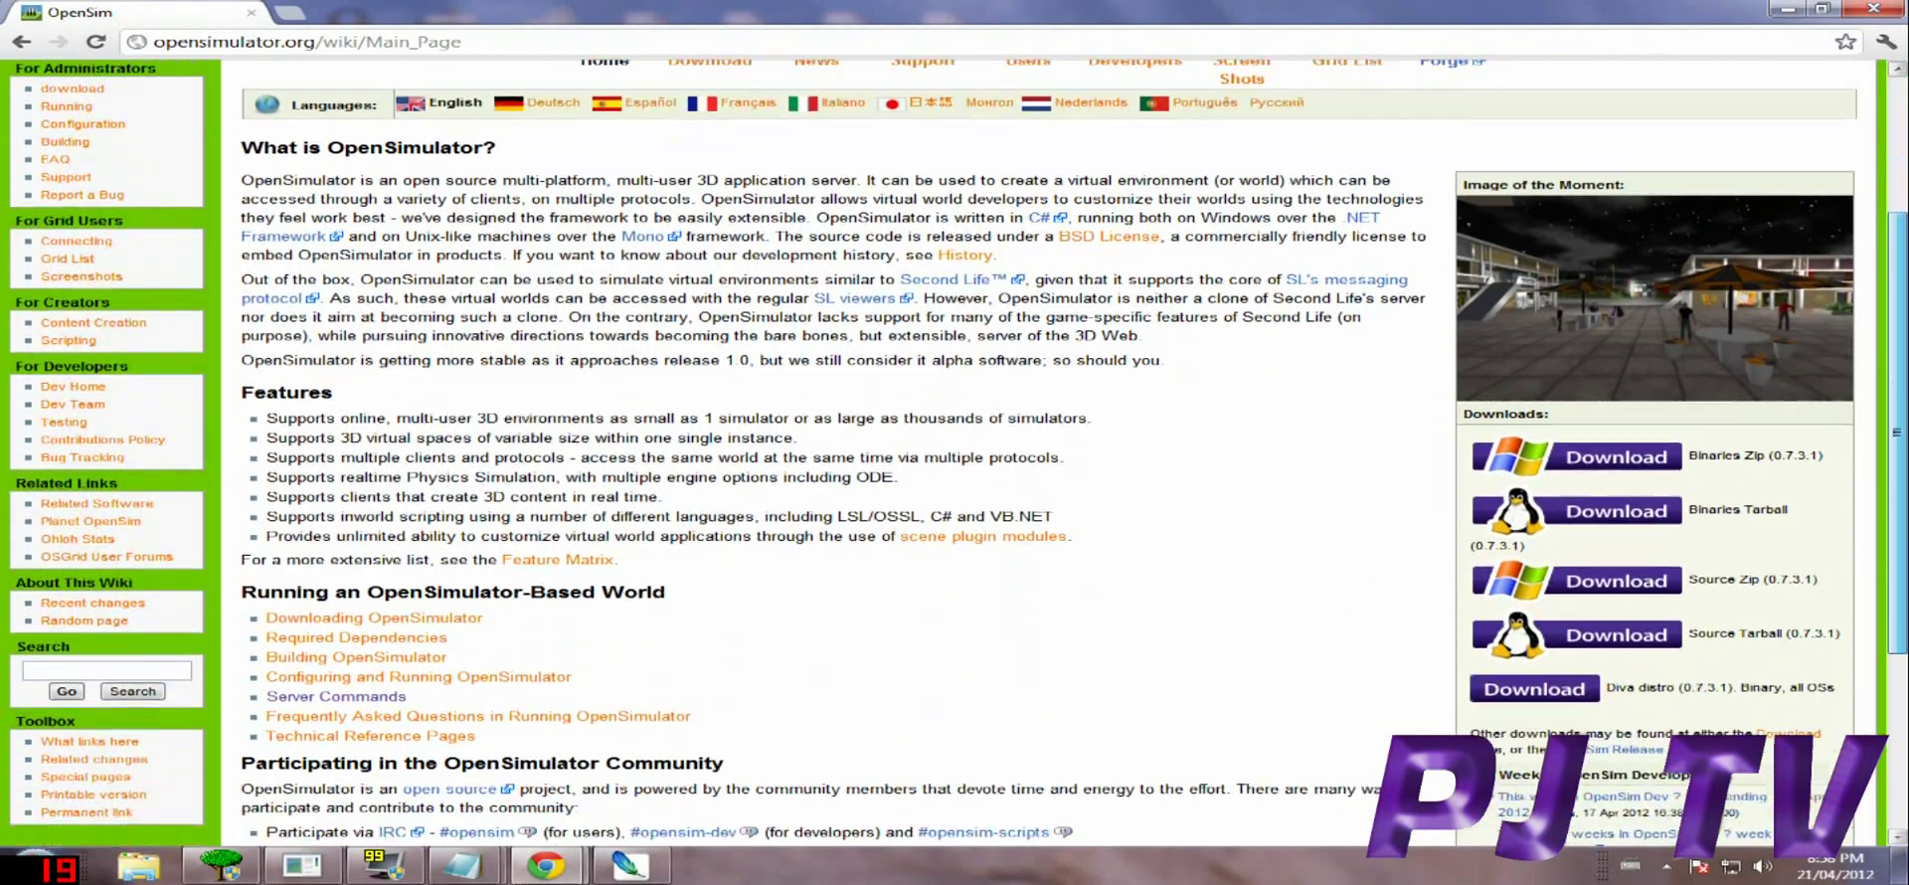
{"action": "scroll", "coordinate": [336, 537], "scroll_direction": "down", "scroll_amount": 1}
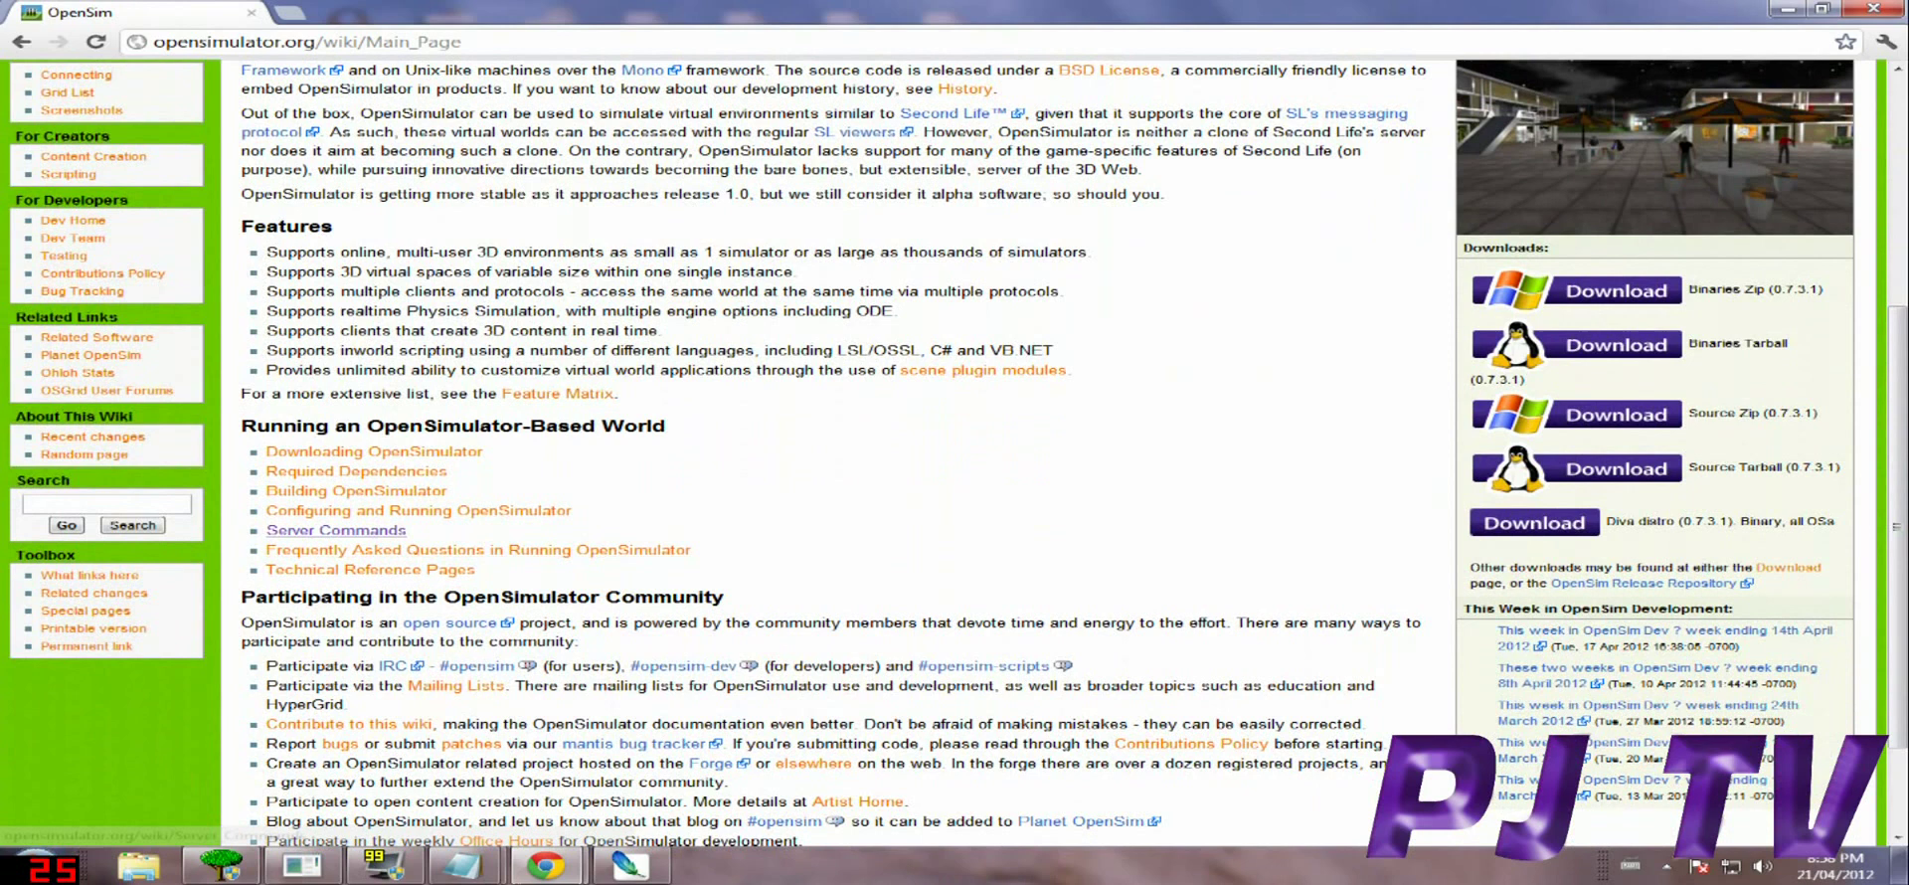
{"action": "middle_click", "coordinate": [336, 530]}
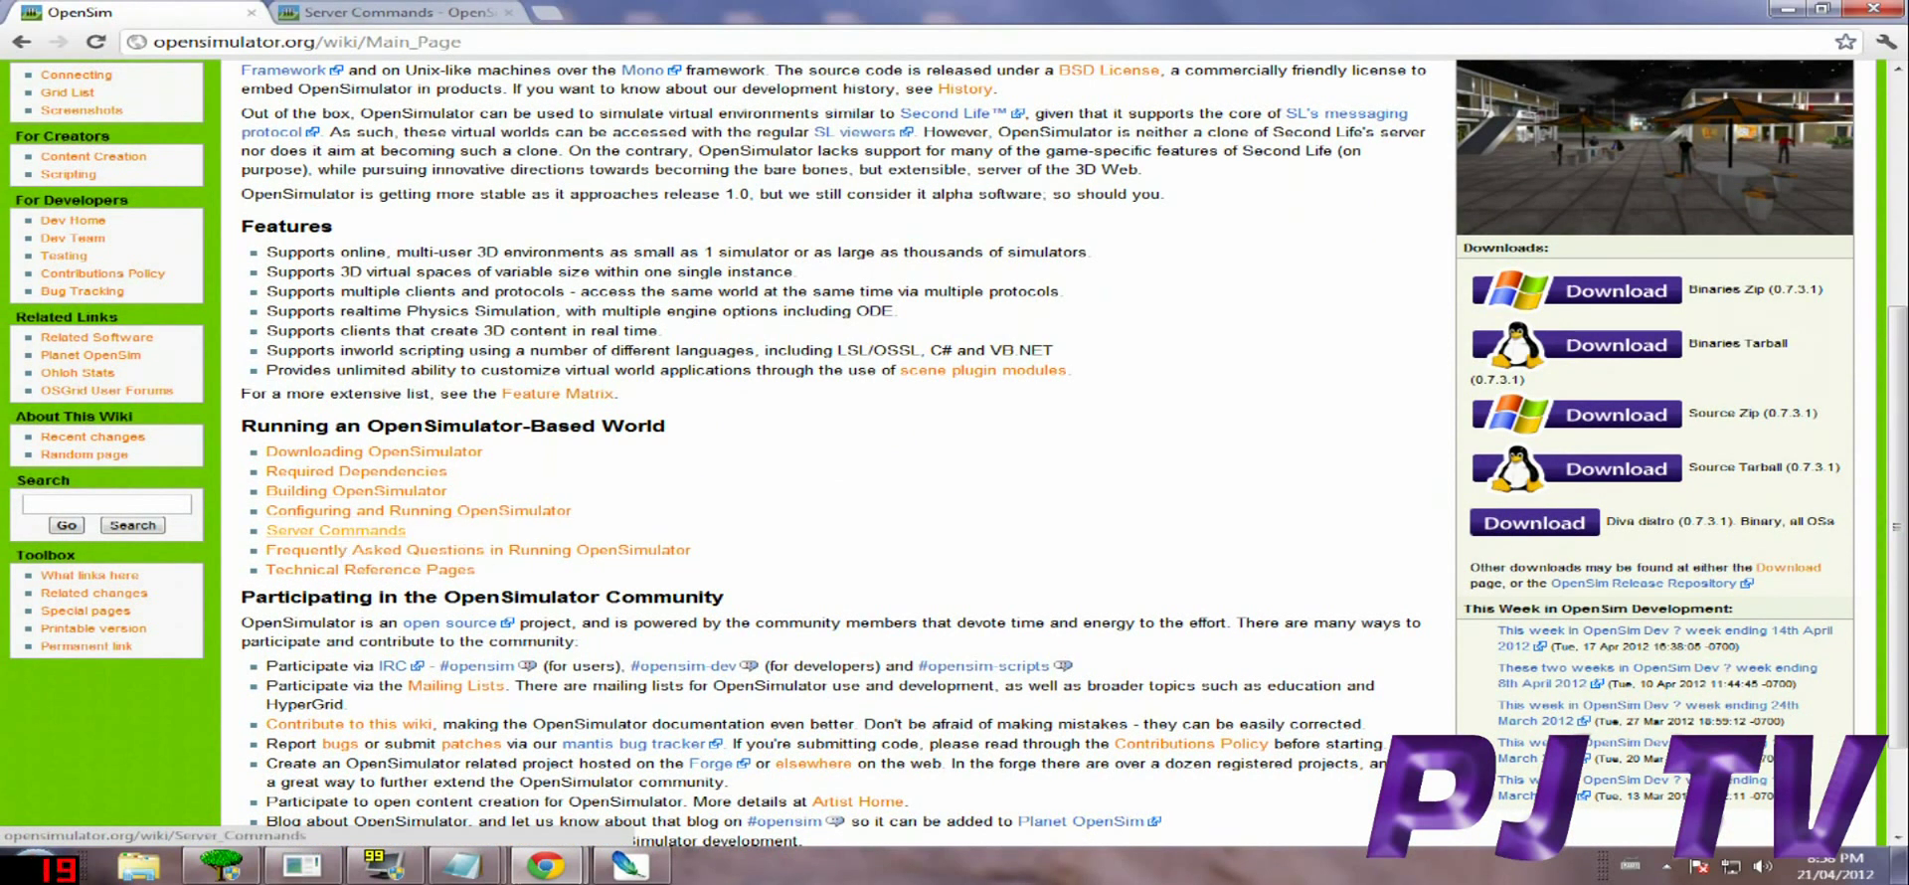
{"action": "middle_click", "coordinate": [336, 530]}
{"action": "left_click", "coordinate": [646, 12]}
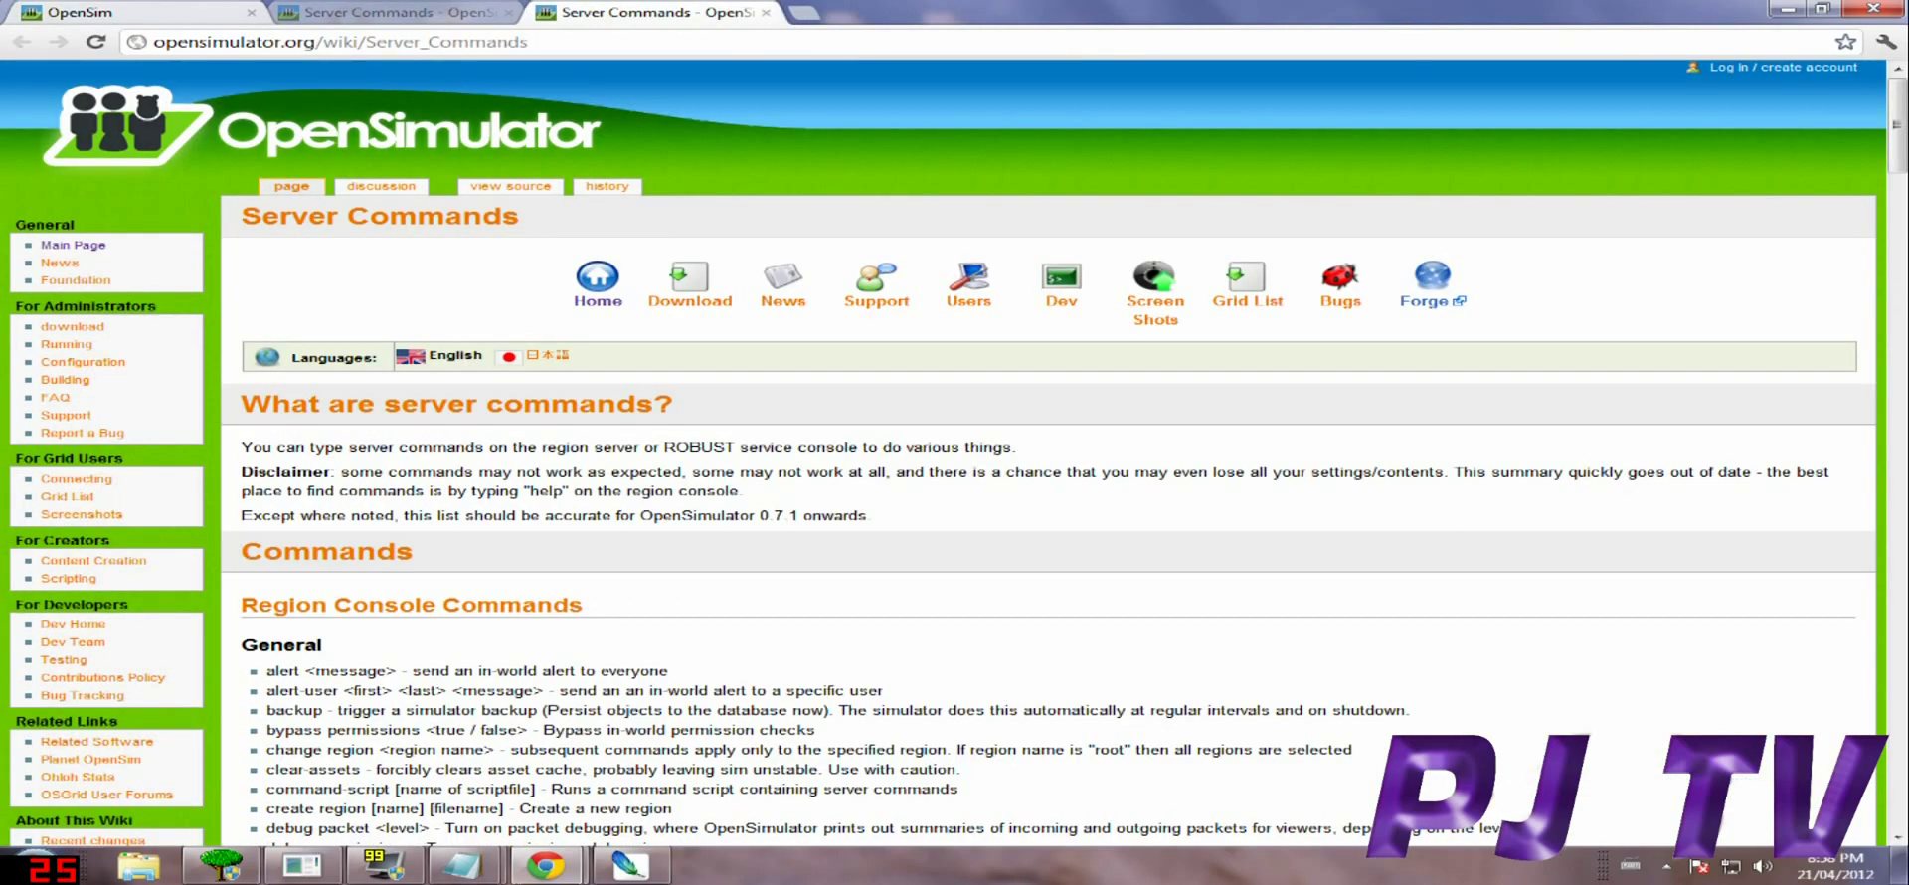
Scroll to Archive Commands and highlight the save iar command description line.
{"action": "scroll", "coordinate": [1048, 448], "scroll_direction": "down", "scroll_amount": 6}
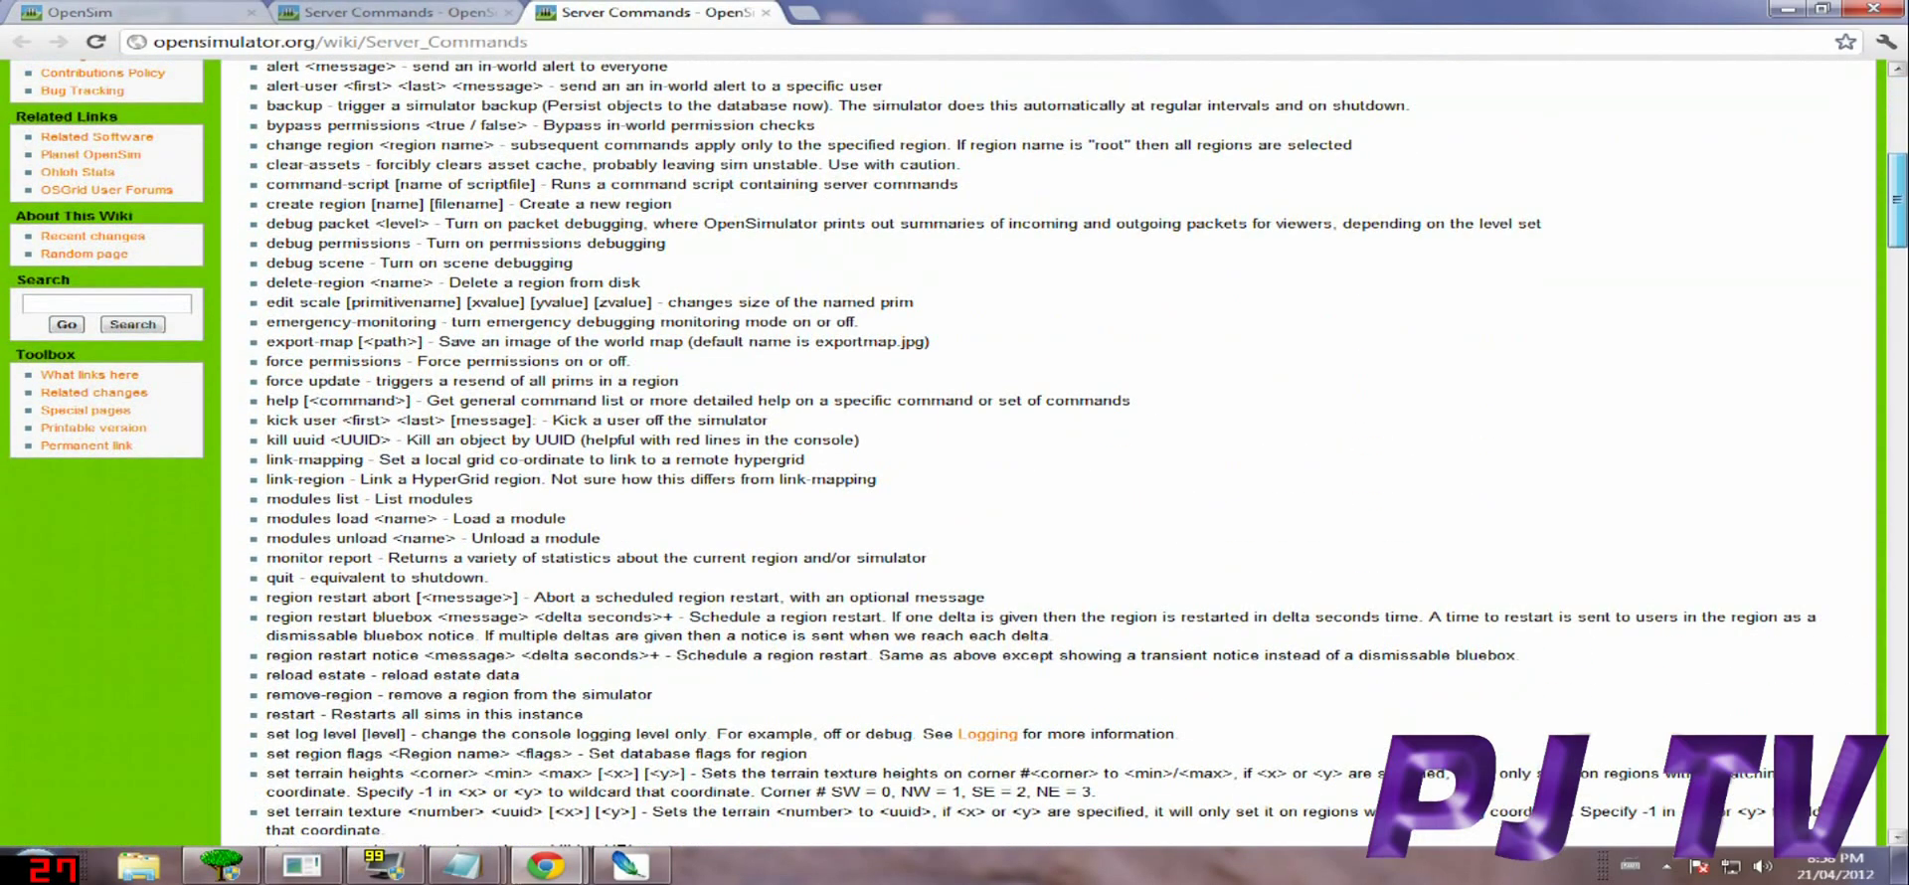
{"action": "scroll", "coordinate": [1048, 447], "scroll_direction": "down", "scroll_amount": 3}
{"action": "scroll", "coordinate": [1048, 447], "scroll_direction": "up", "scroll_amount": 5}
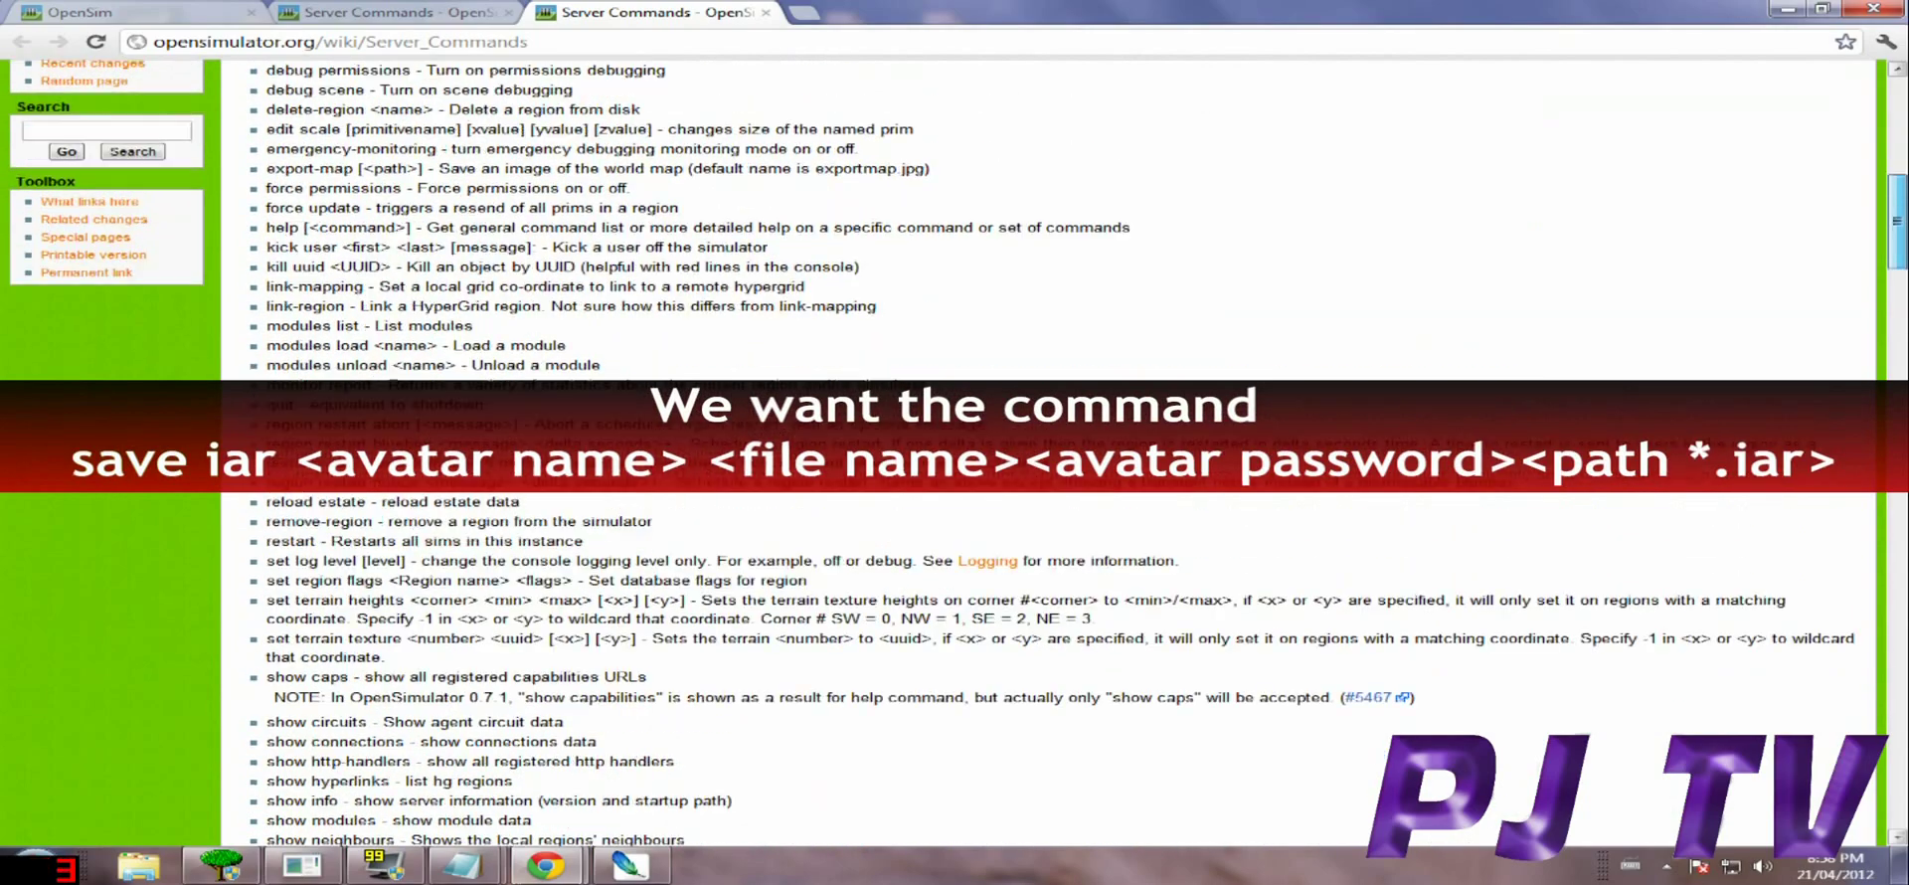
{"action": "scroll", "coordinate": [1048, 447], "scroll_direction": "down", "scroll_amount": 8}
{"action": "scroll", "coordinate": [1048, 447], "scroll_direction": "down", "scroll_amount": 4}
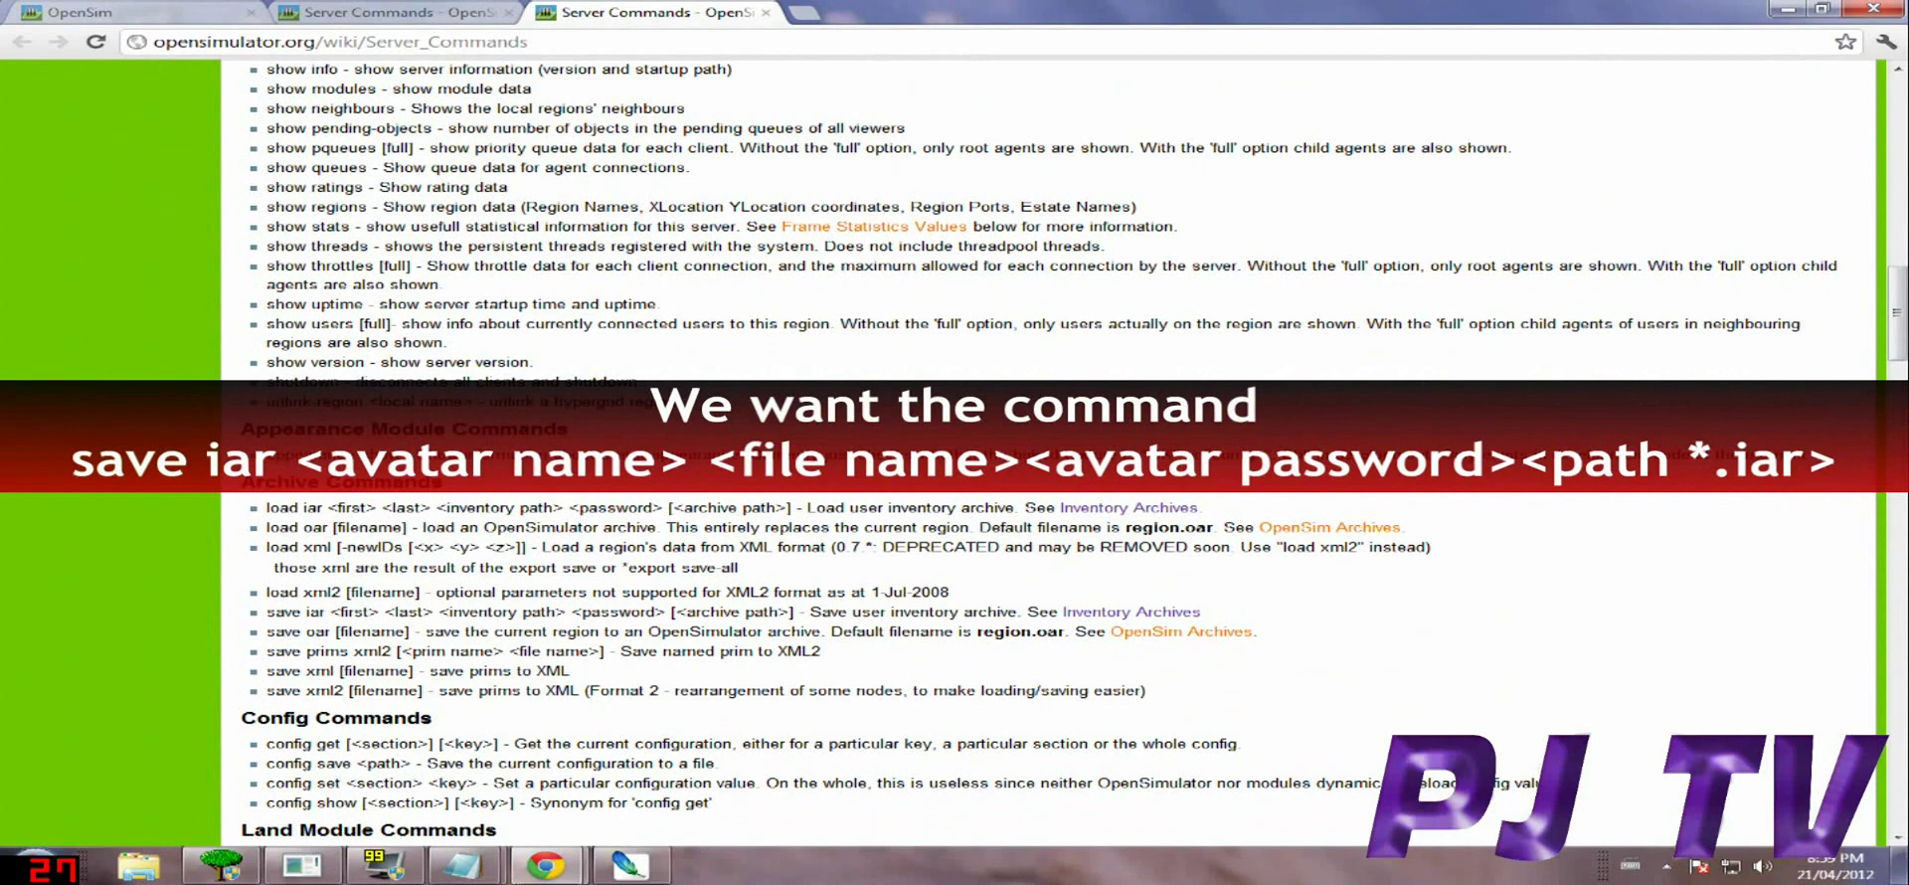
{"action": "left_click_drag", "start_coordinate": [266, 611], "coordinate": [1202, 611]}
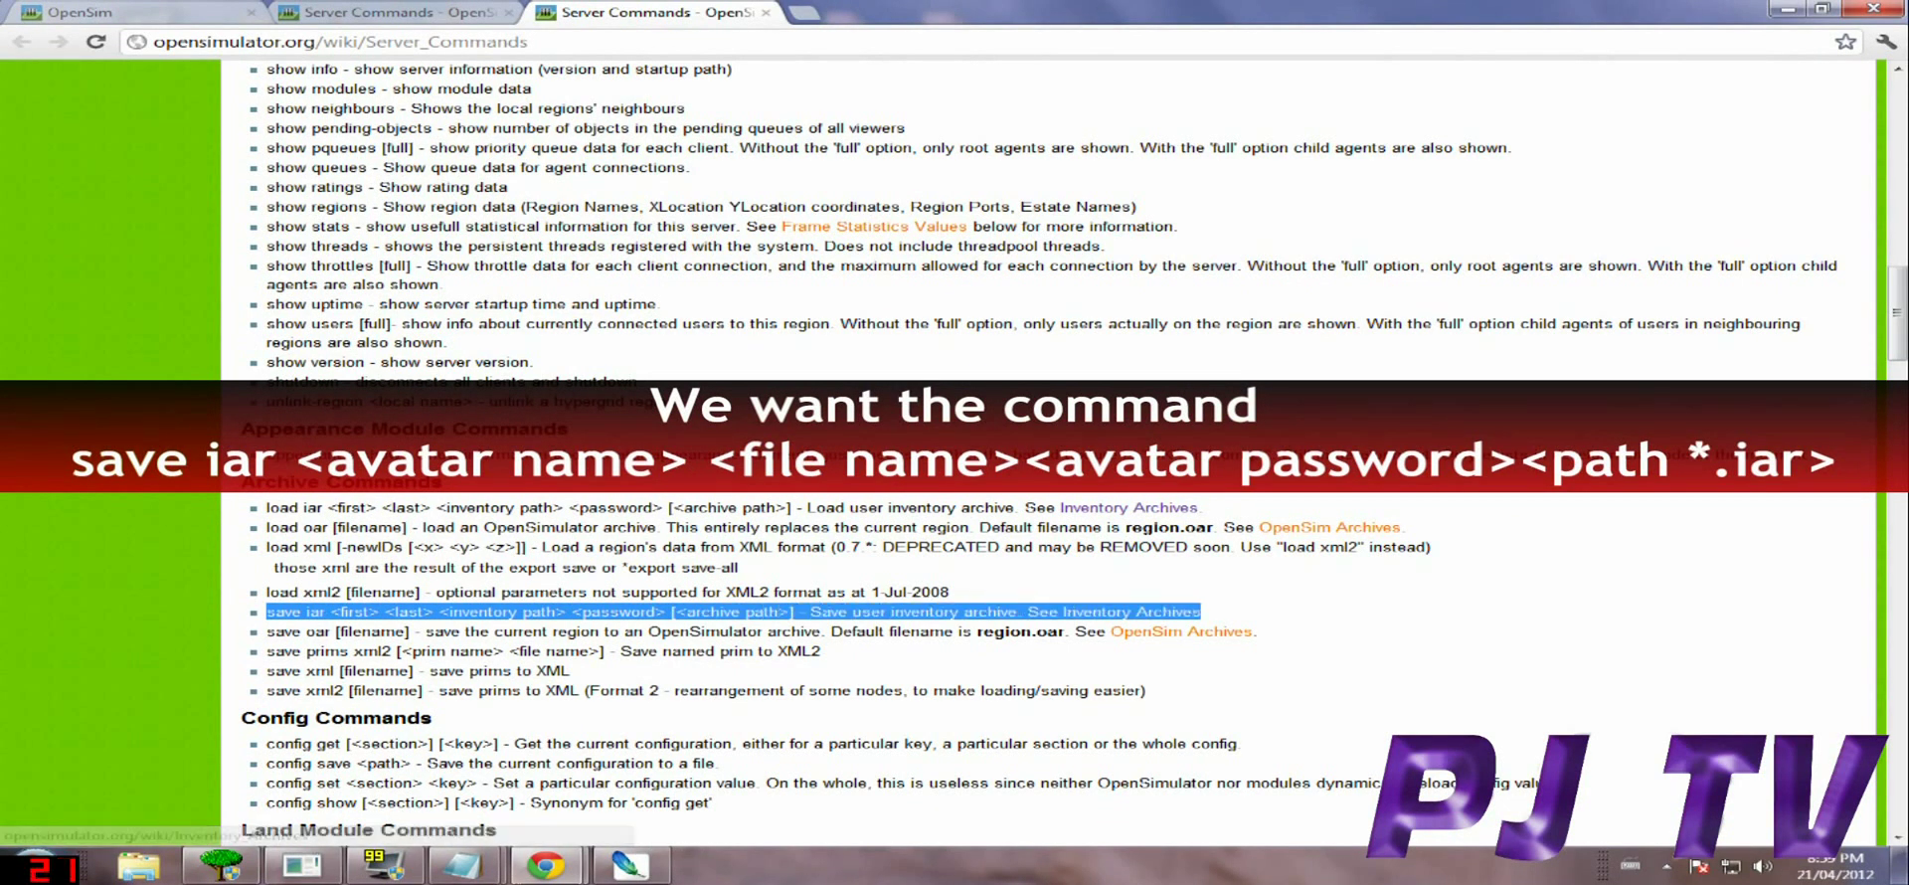
{"action": "left_click_drag", "start_coordinate": [320, 612], "coordinate": [675, 611]}
Highlight the <first> <last>, <inventory path> and [<archive path>] arguments; open Inventory Archives in a new tab.
{"action": "left_click", "coordinate": [675, 612]}
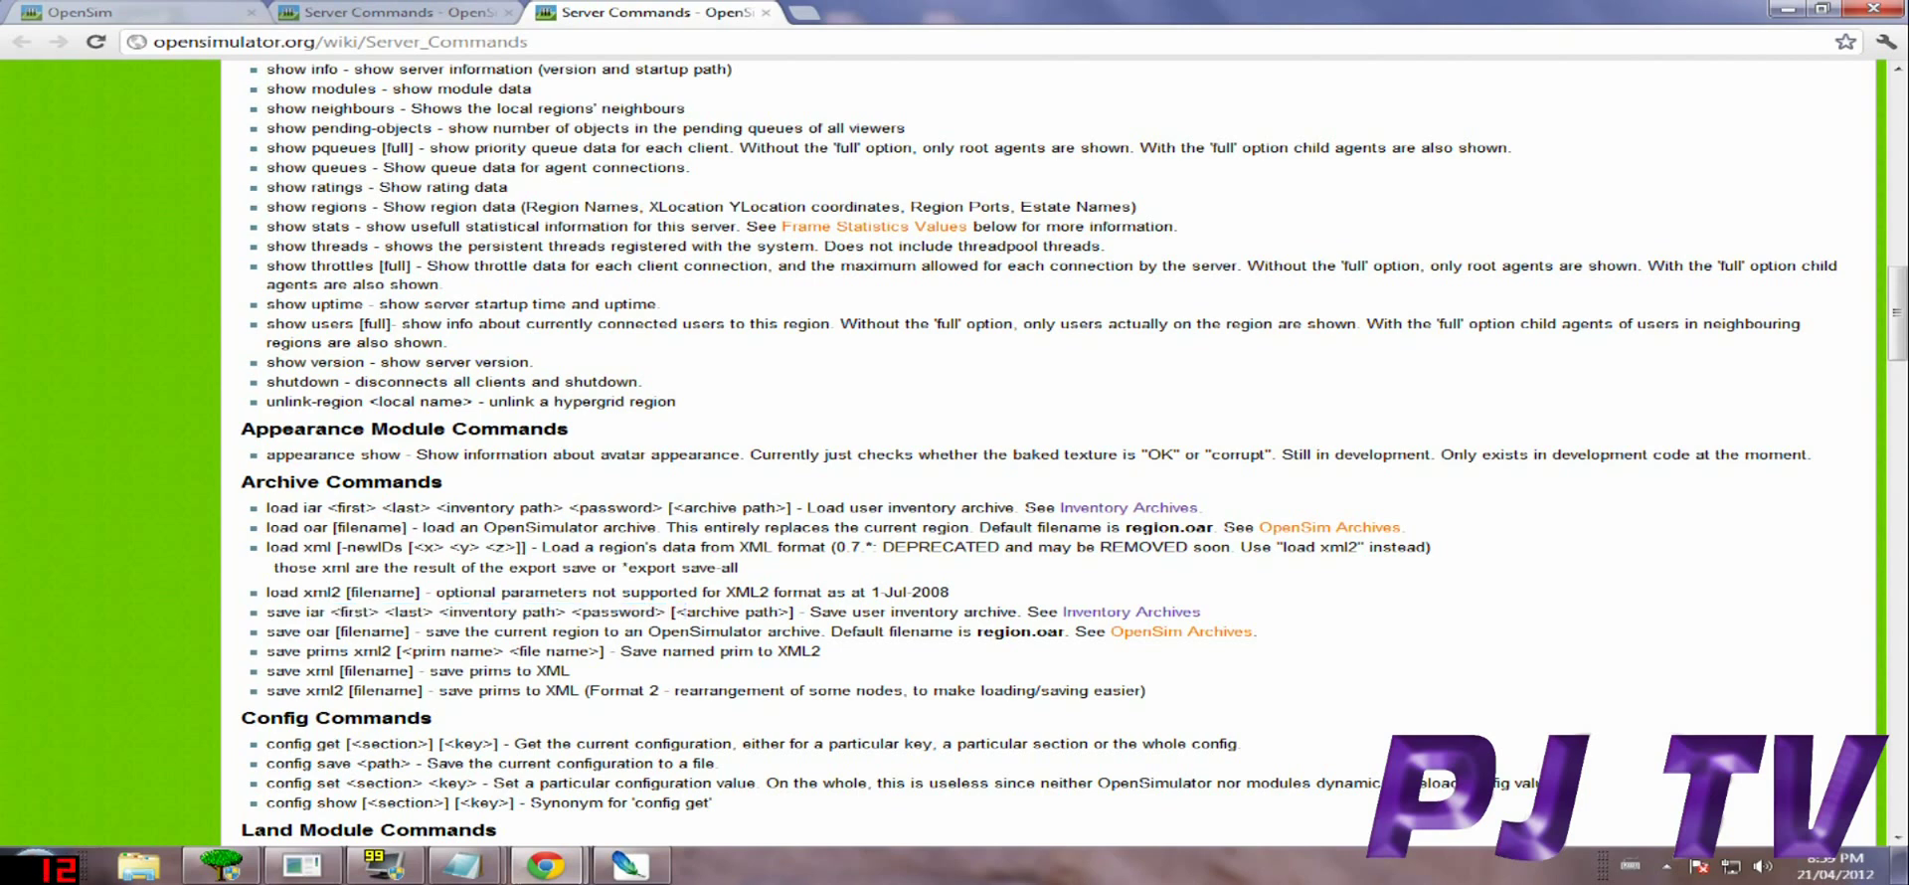
{"action": "left_click_drag", "start_coordinate": [330, 612], "coordinate": [570, 611]}
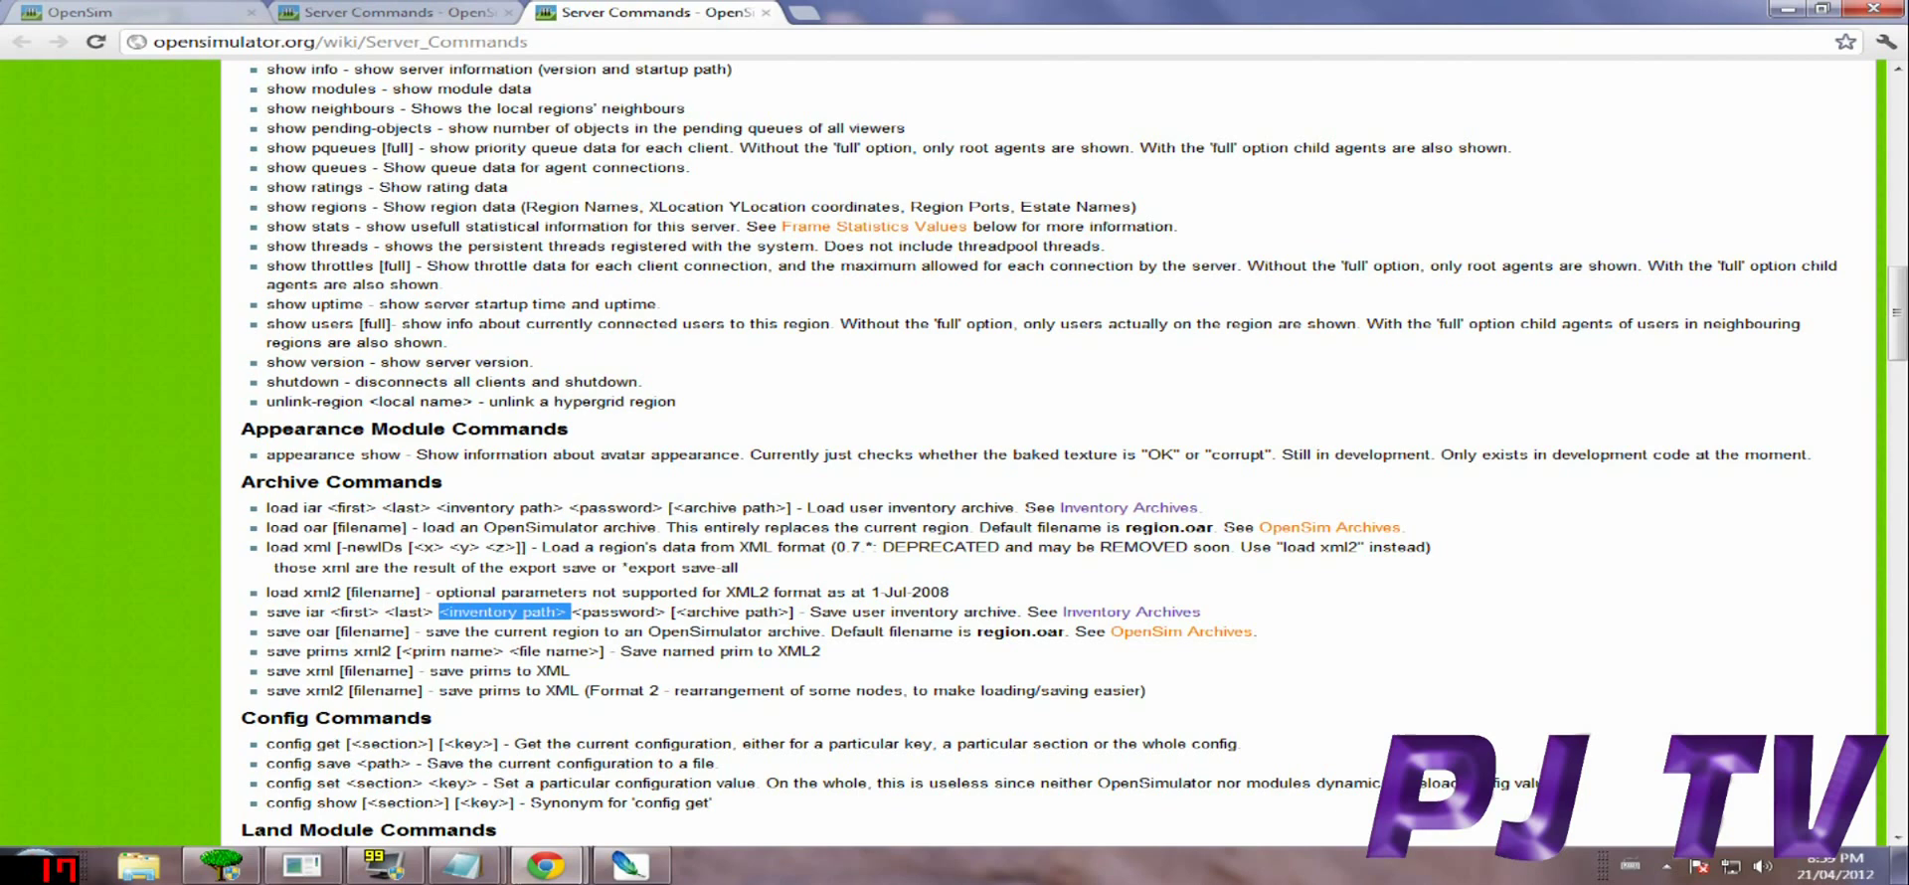
{"action": "left_click", "coordinate": [561, 611]}
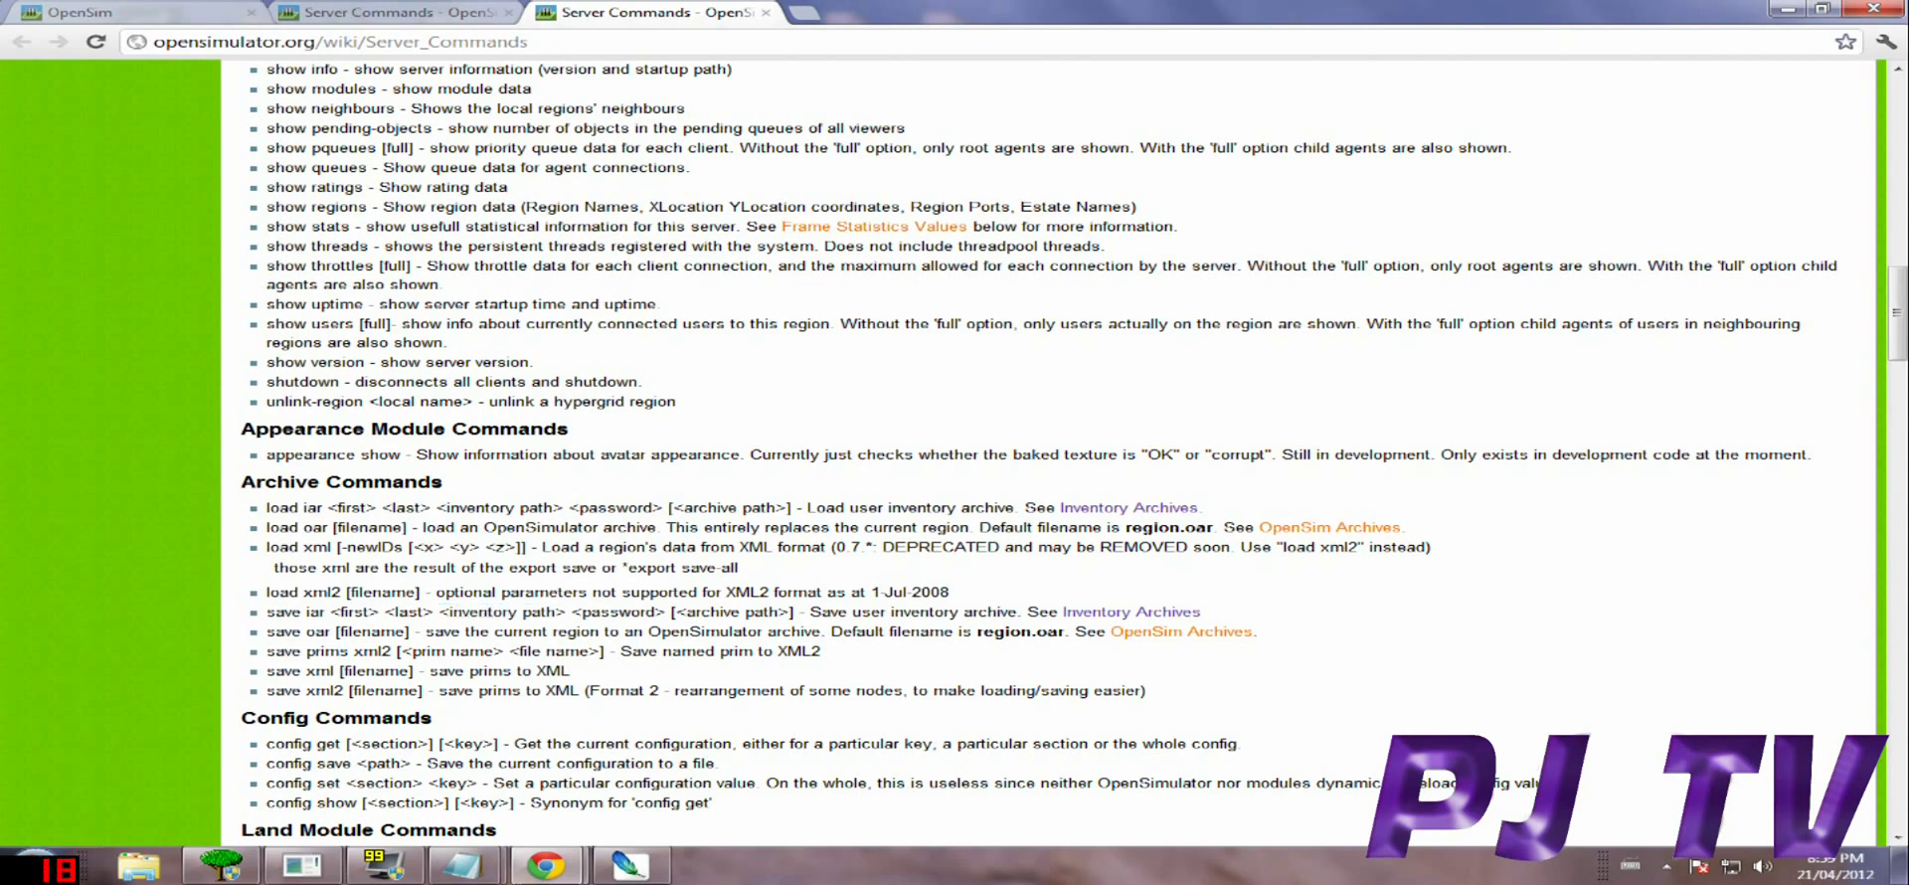
{"action": "left_click_drag", "start_coordinate": [439, 611], "coordinate": [566, 612]}
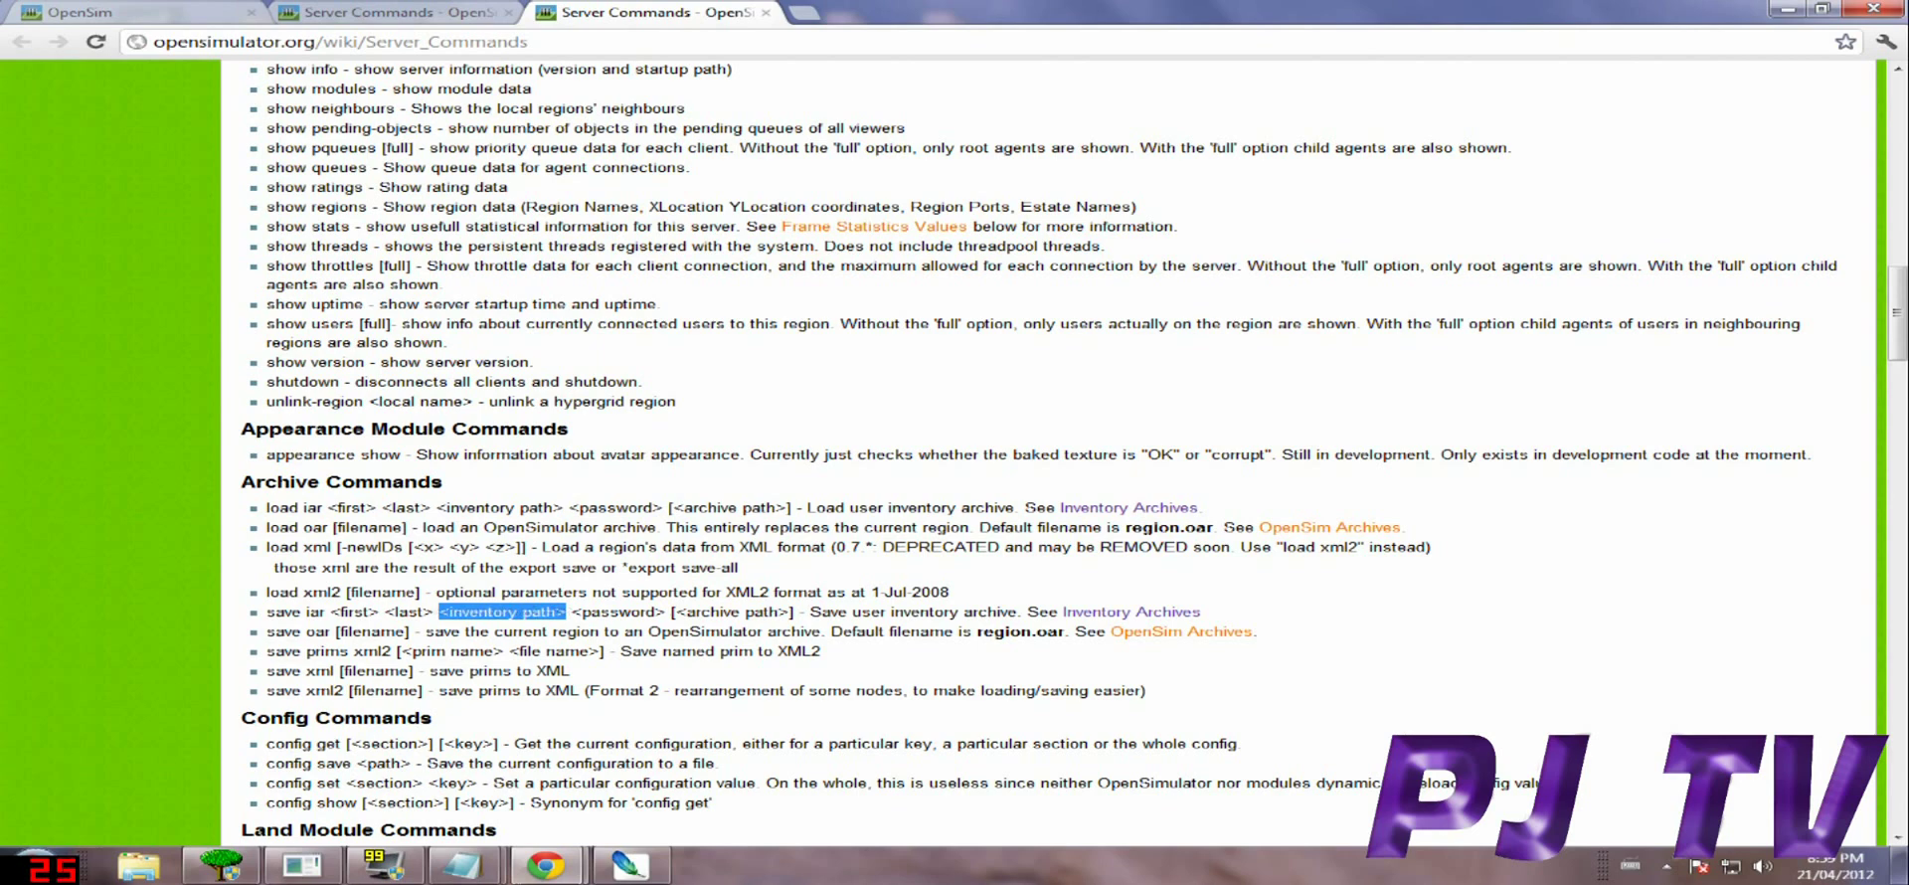
{"action": "left_click_drag", "start_coordinate": [672, 611], "coordinate": [797, 611]}
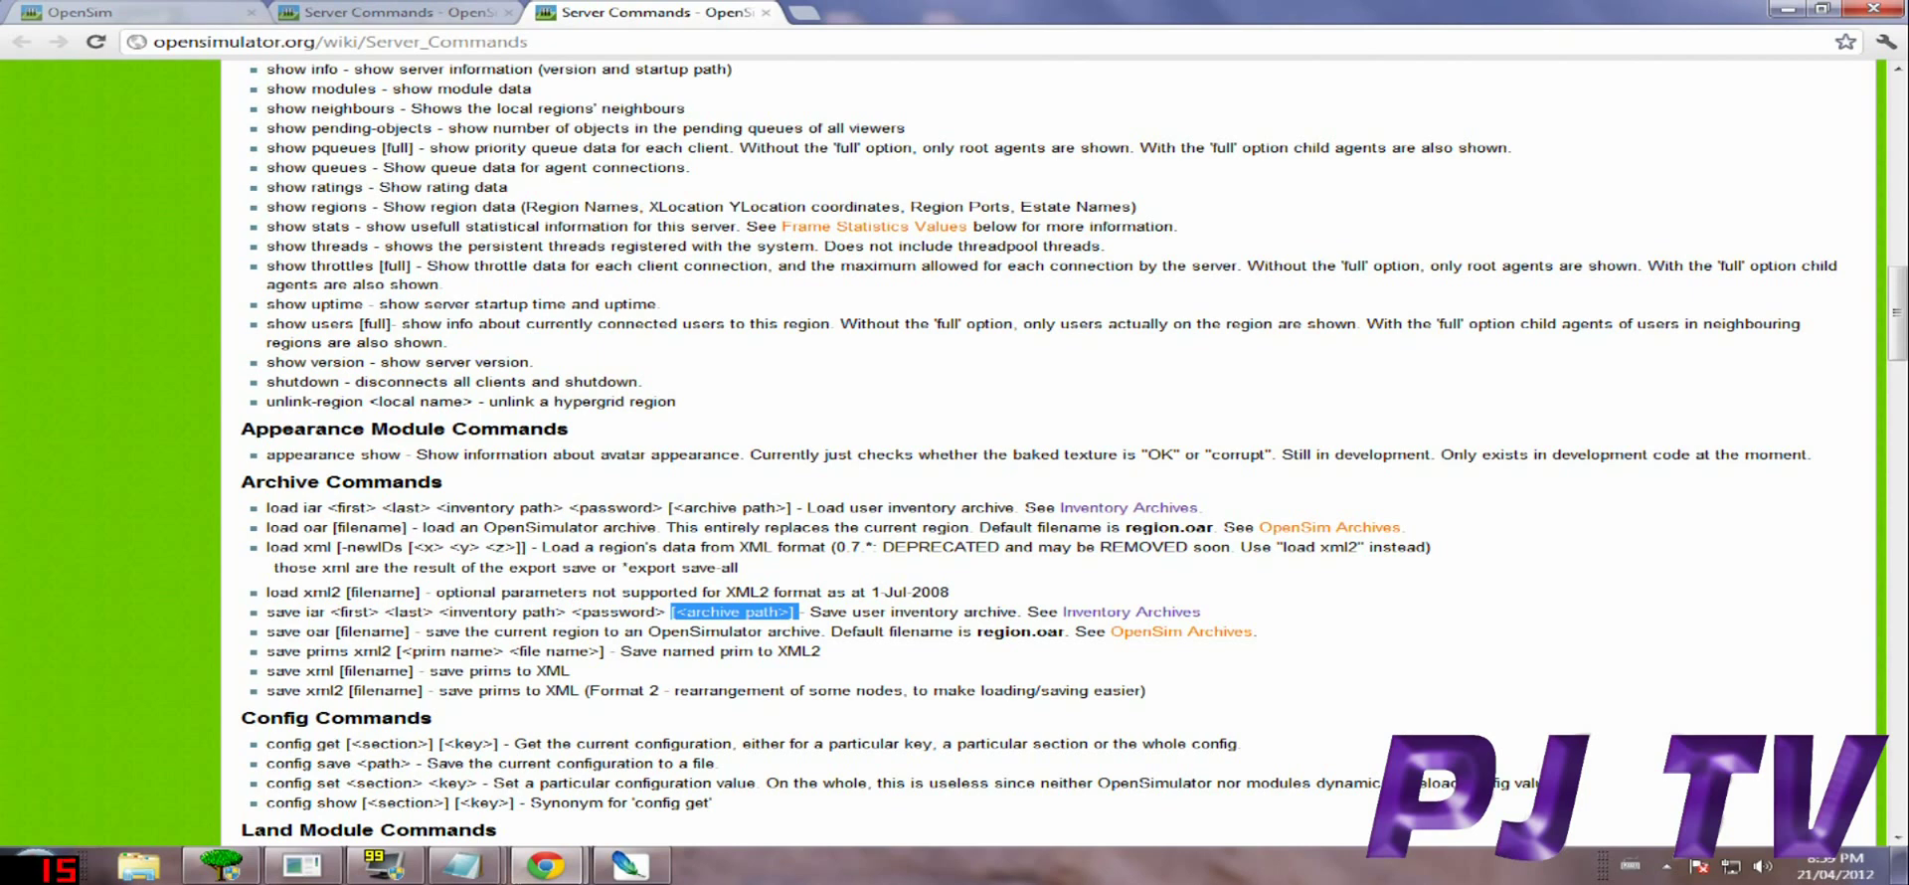
{"action": "middle_click", "coordinate": [1132, 613]}
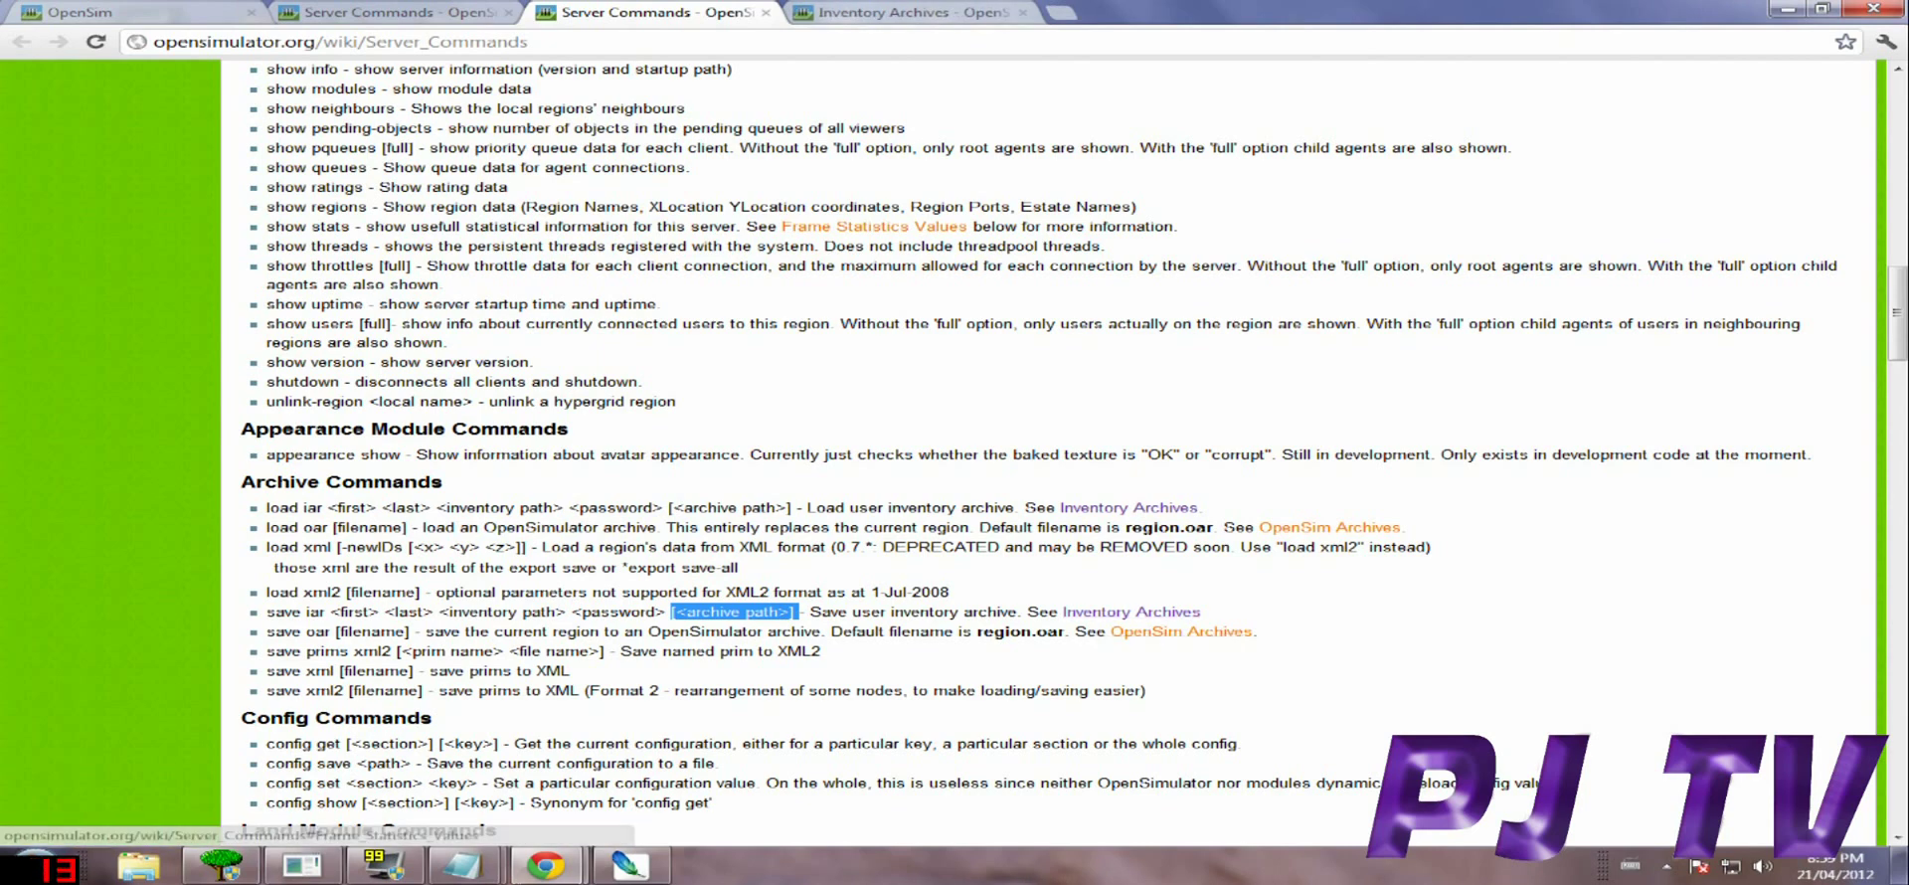
Copy the first save iar example line, FolderA to my-items.iar, from the Inventory Archives page.
{"action": "key", "text": "ctrl+Tab"}
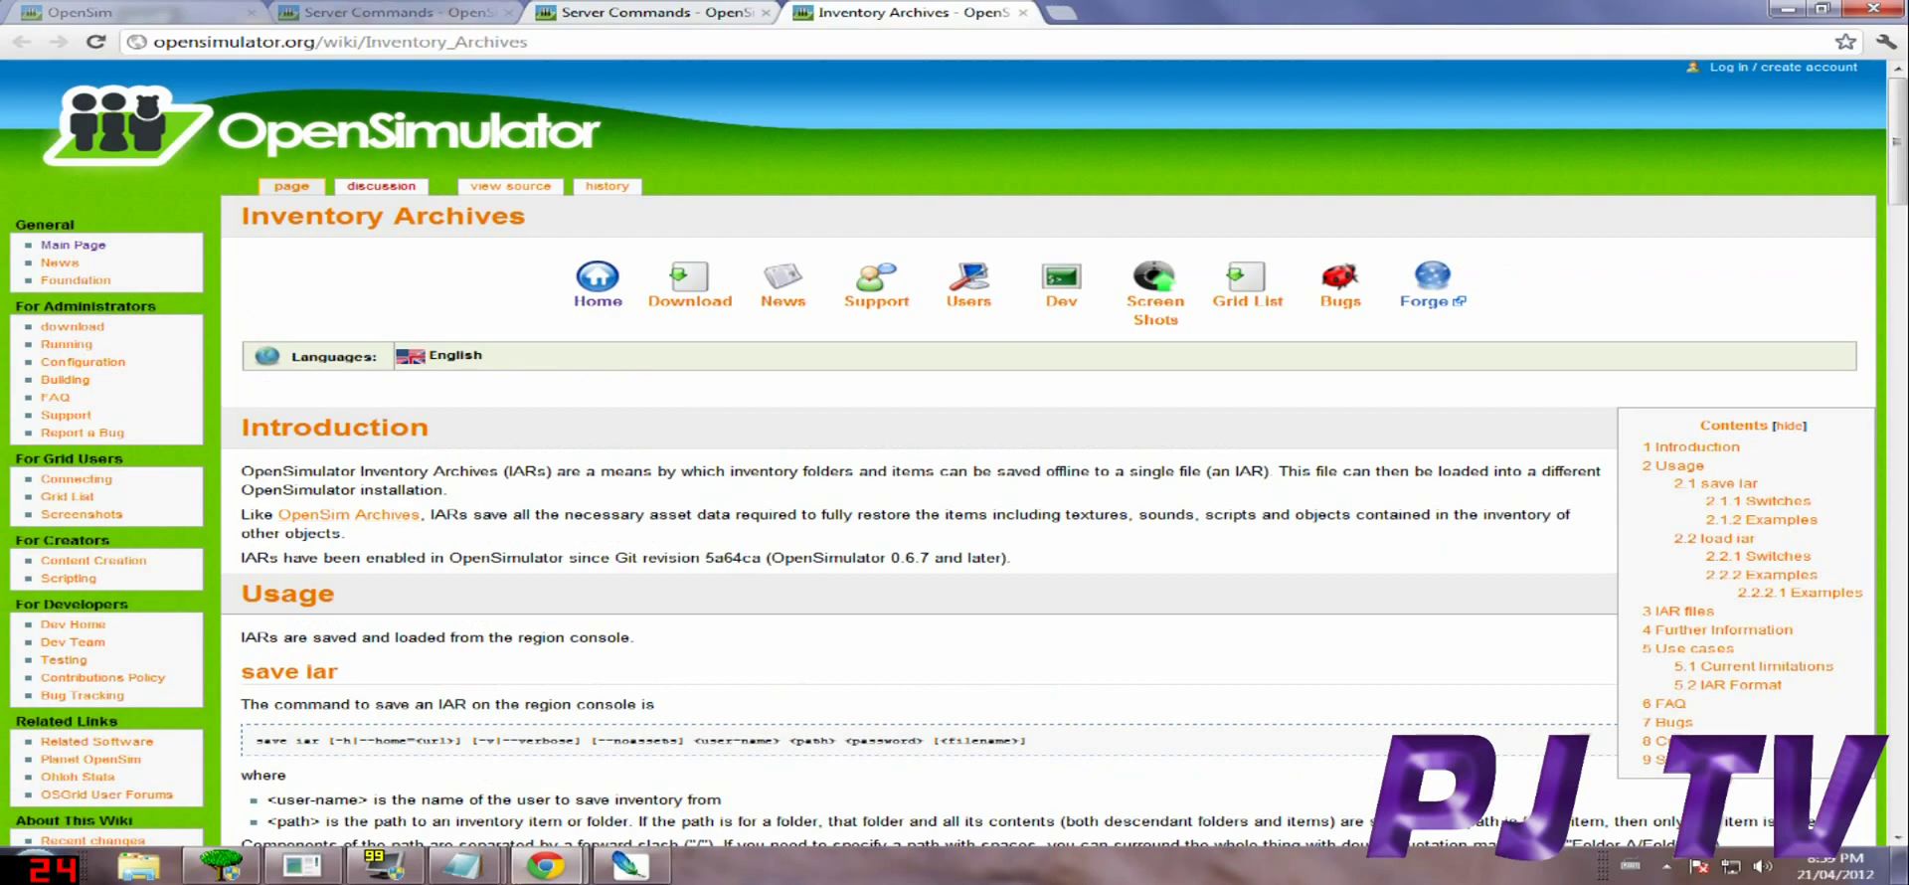
{"action": "scroll", "coordinate": [954, 447], "scroll_direction": "down", "scroll_amount": 8}
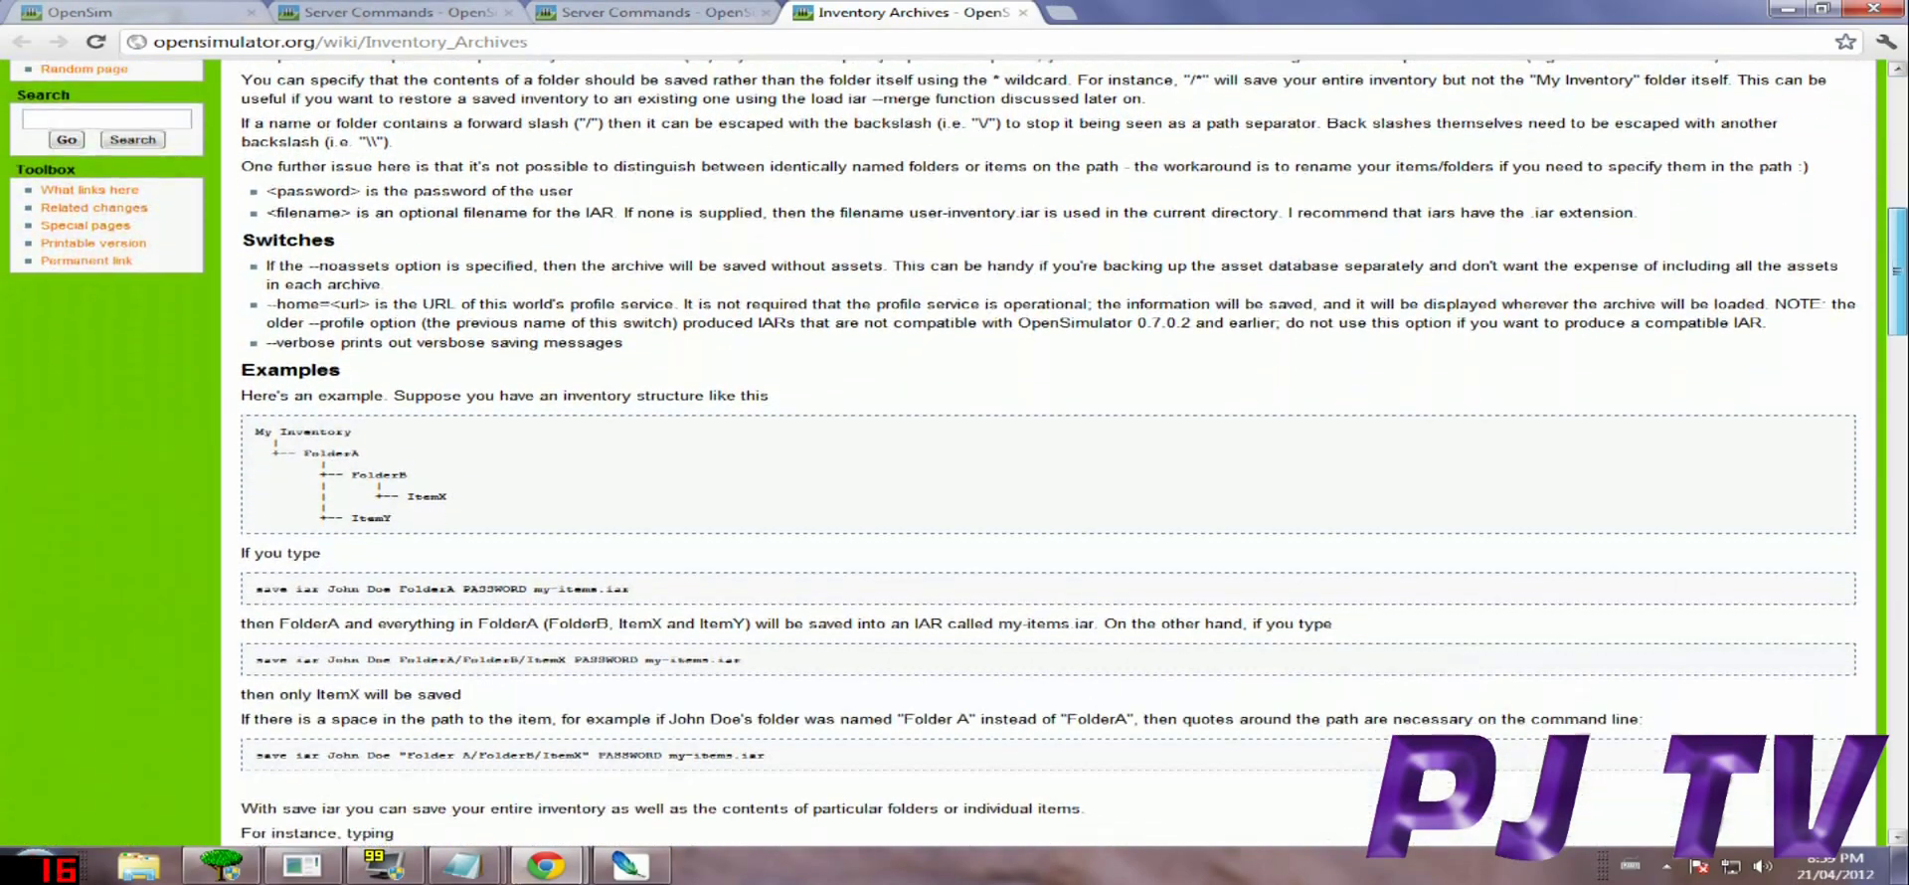
{"action": "scroll", "coordinate": [955, 447], "scroll_direction": "down", "scroll_amount": 3}
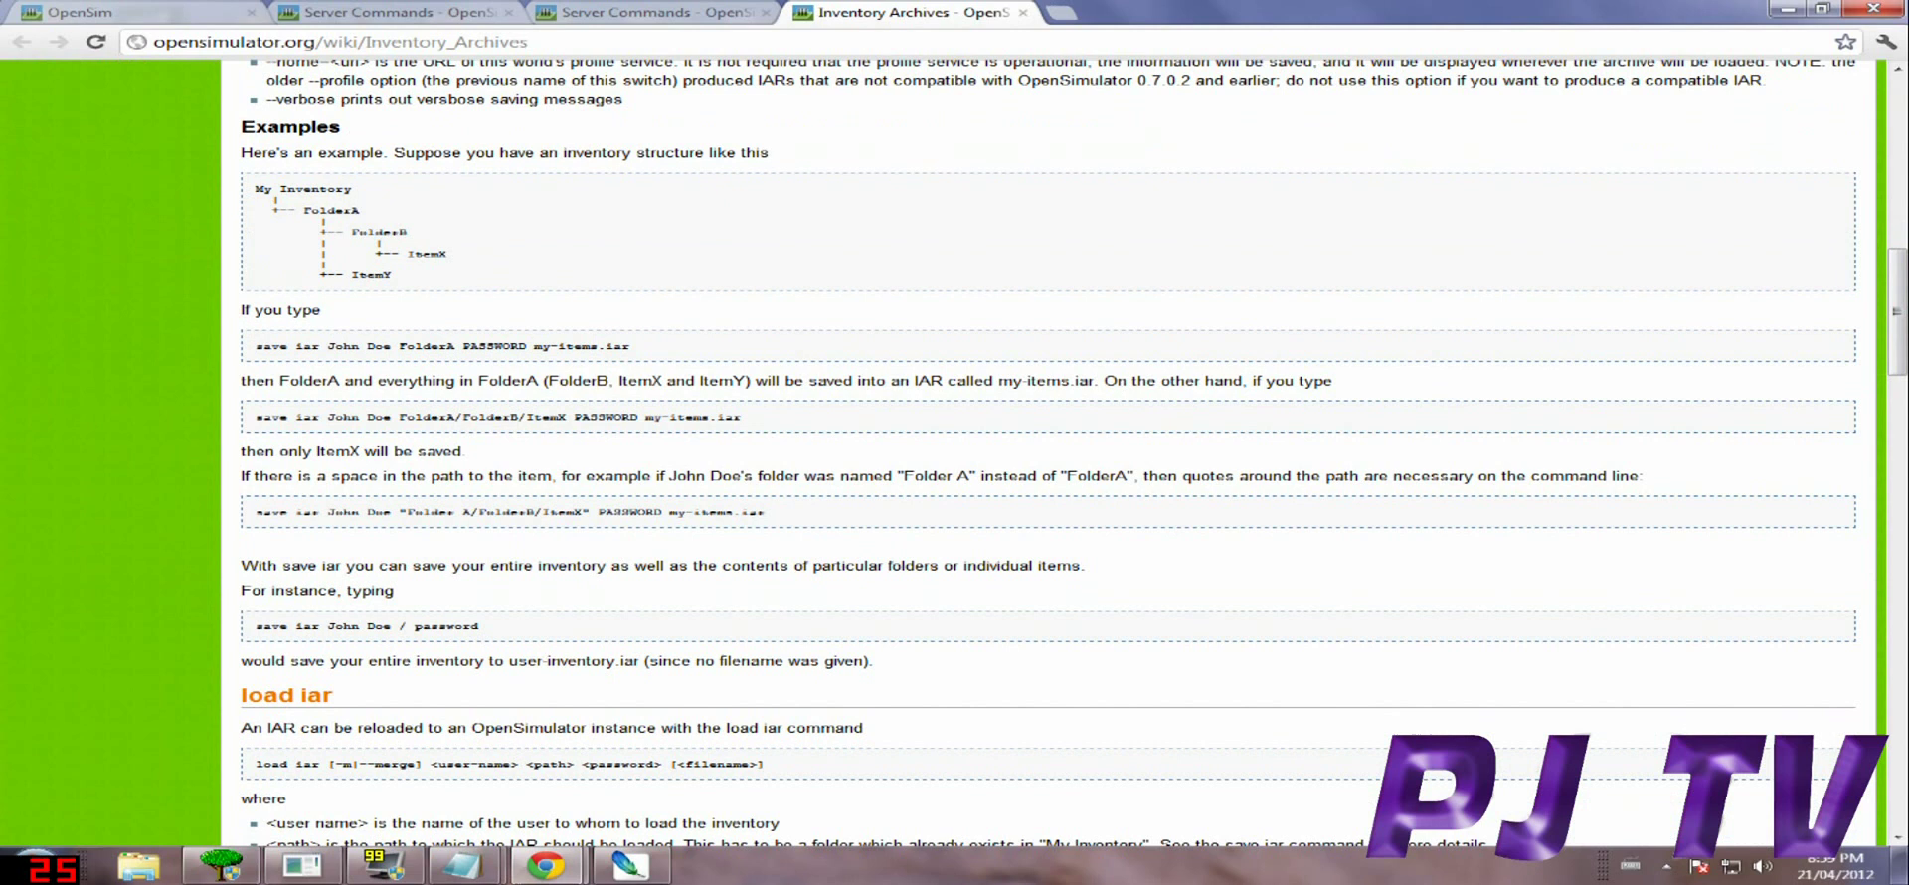
{"action": "left_click_drag", "start_coordinate": [630, 346], "coordinate": [549, 346]}
{"action": "left_click_drag", "start_coordinate": [327, 346], "coordinate": [455, 346]}
{"action": "left_click_drag", "start_coordinate": [630, 346], "coordinate": [272, 346]}
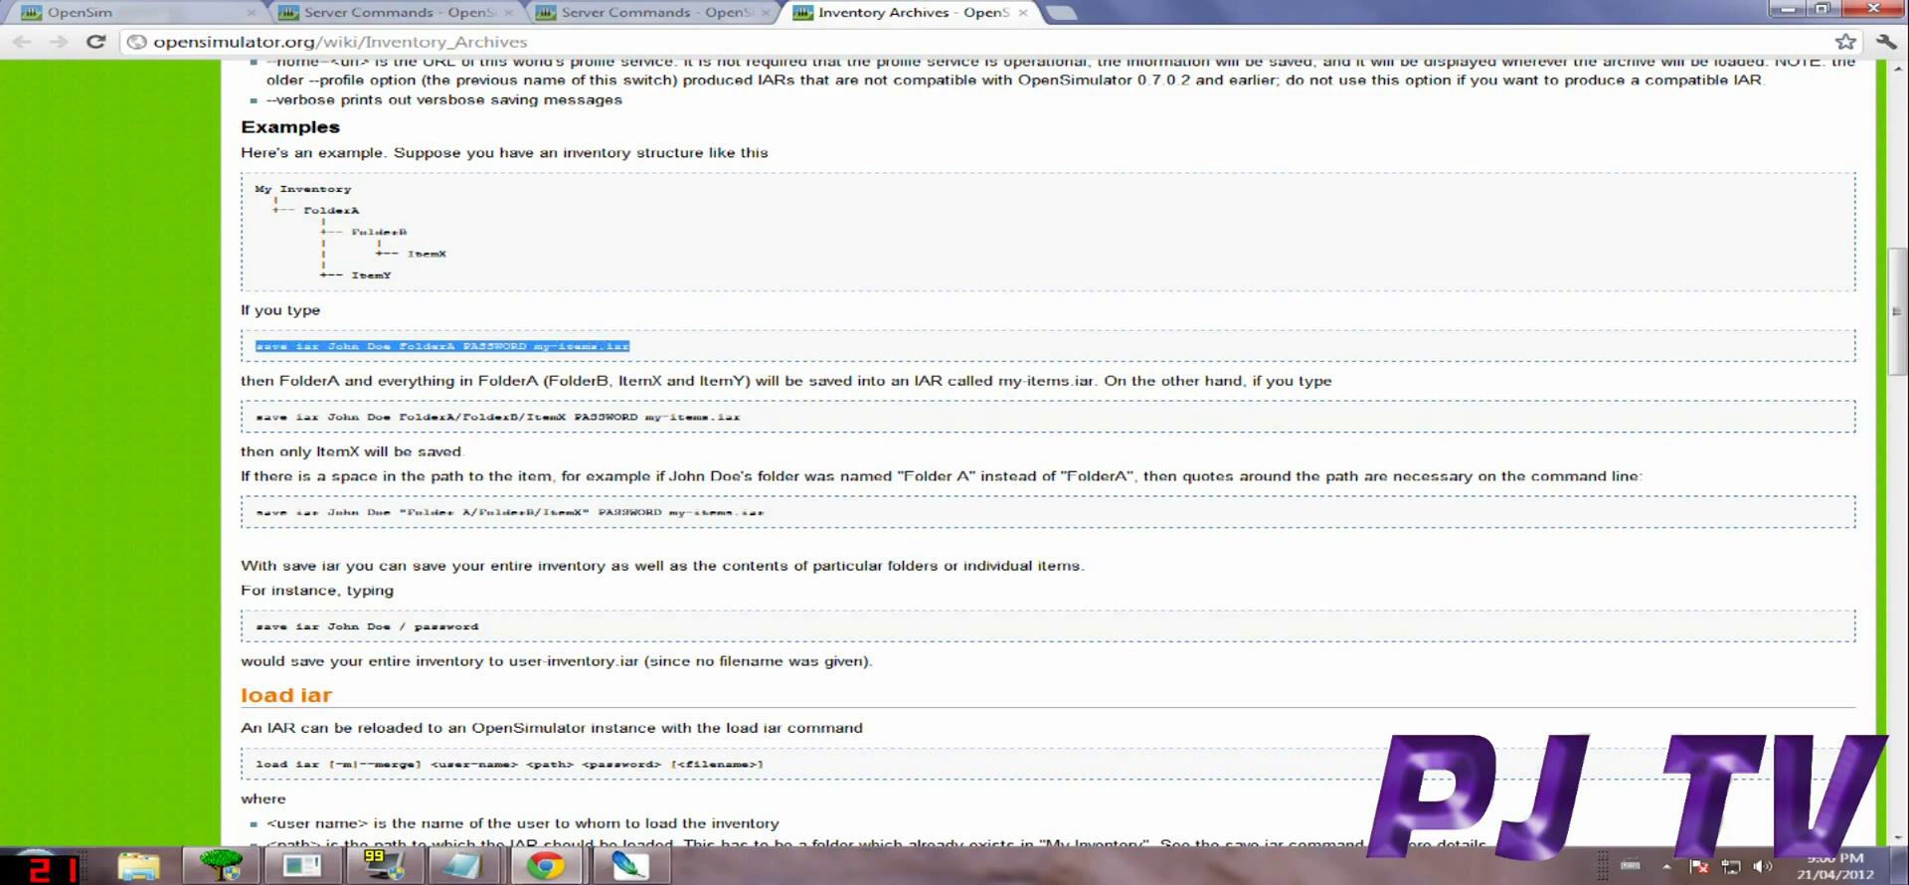
{"action": "right_click", "coordinate": [502, 348]}
{"action": "left_click", "coordinate": [527, 368]}
{"action": "left_click", "coordinate": [462, 865]}
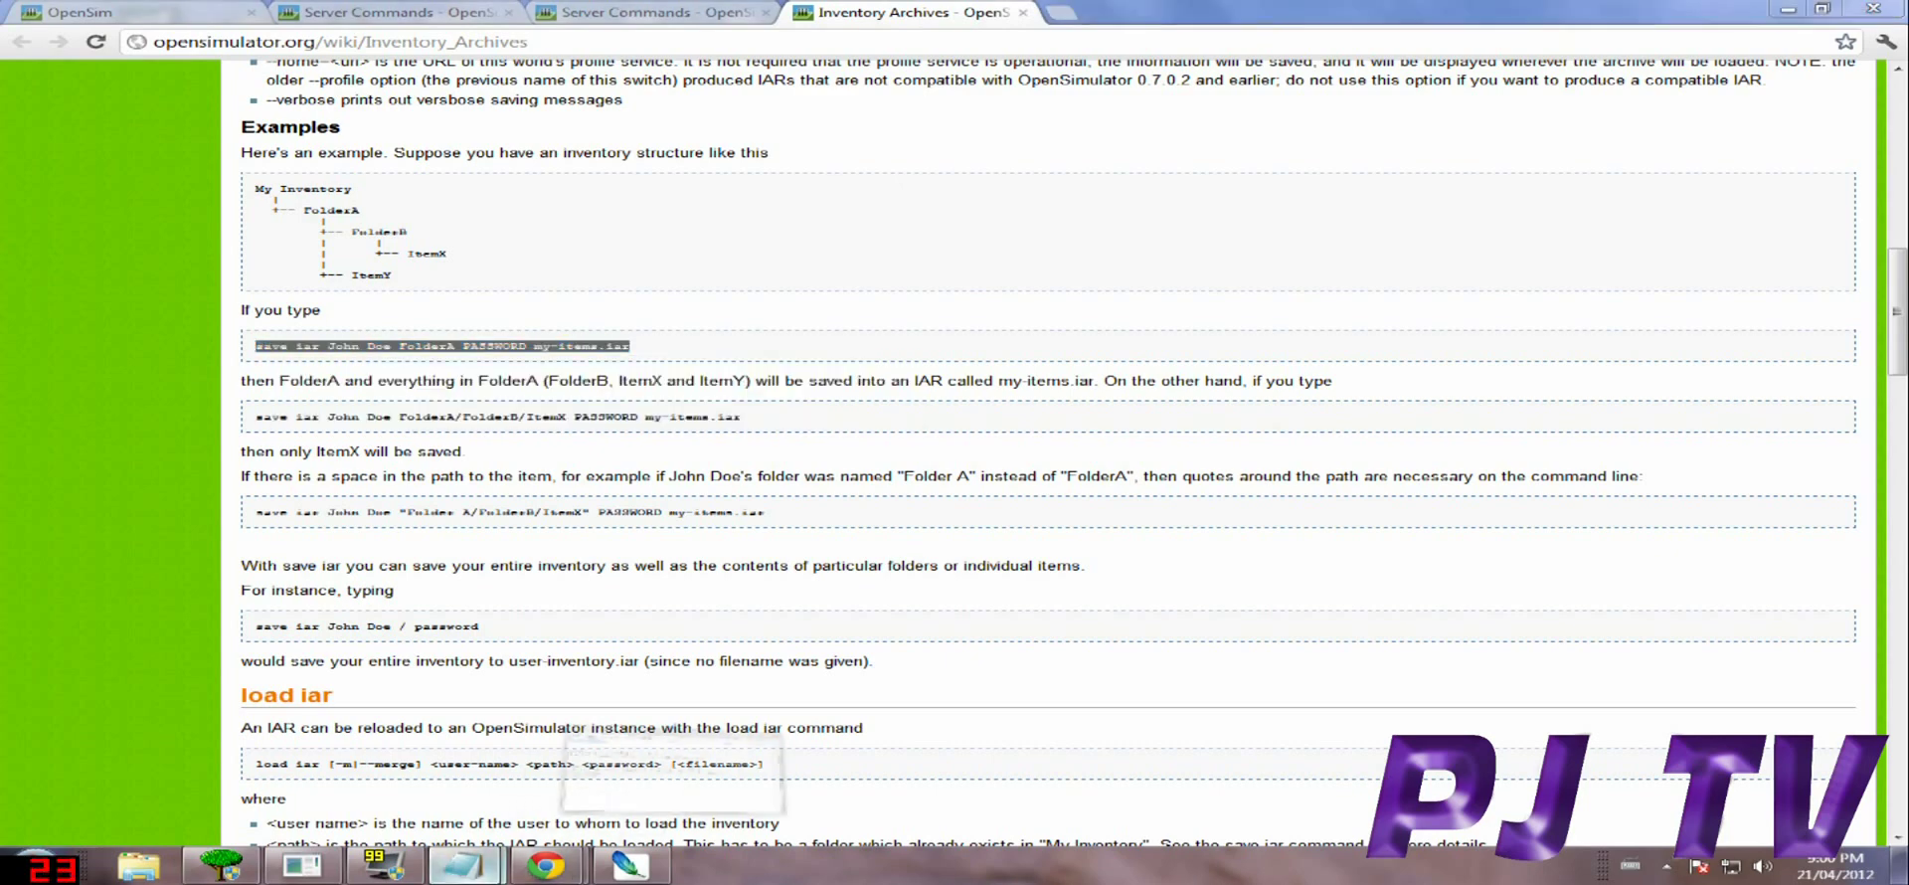
Close the old Notepad note without saving and launch a fresh blank Notepad.
{"action": "key", "text": "alt+F4"}
{"action": "key", "text": "alt+n"}
{"action": "left_click", "coordinate": [38, 867]}
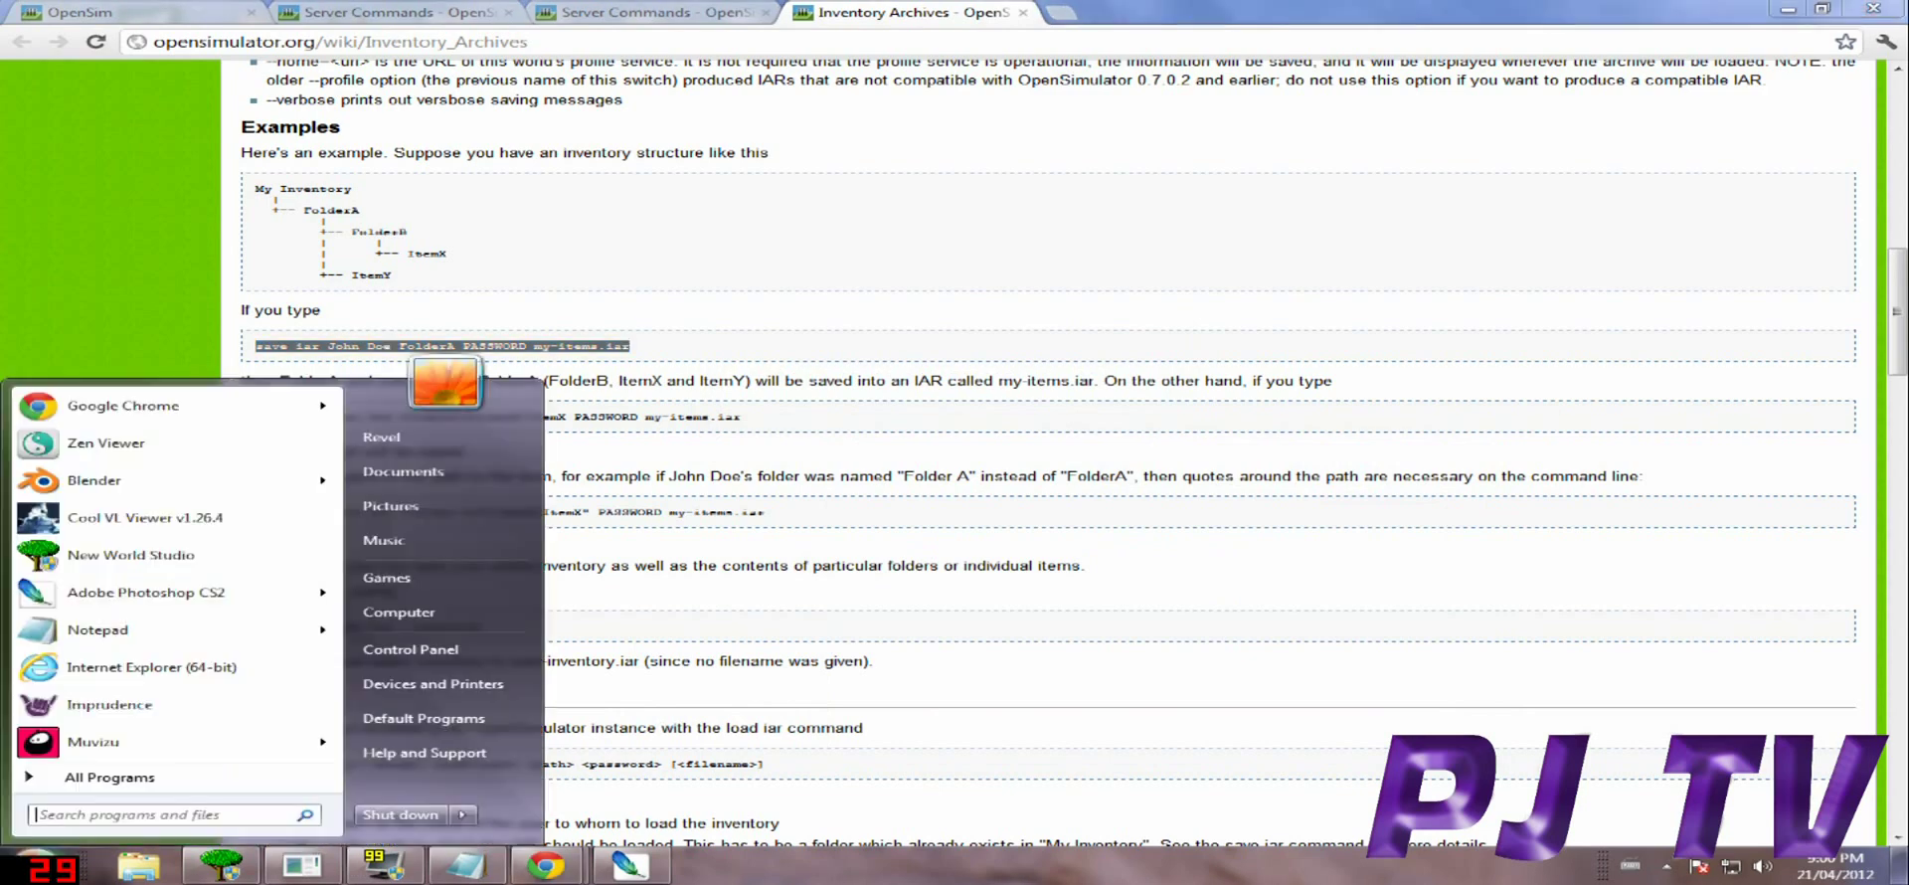
{"action": "mouse_move", "coordinate": [323, 629]}
{"action": "key", "text": "Return"}
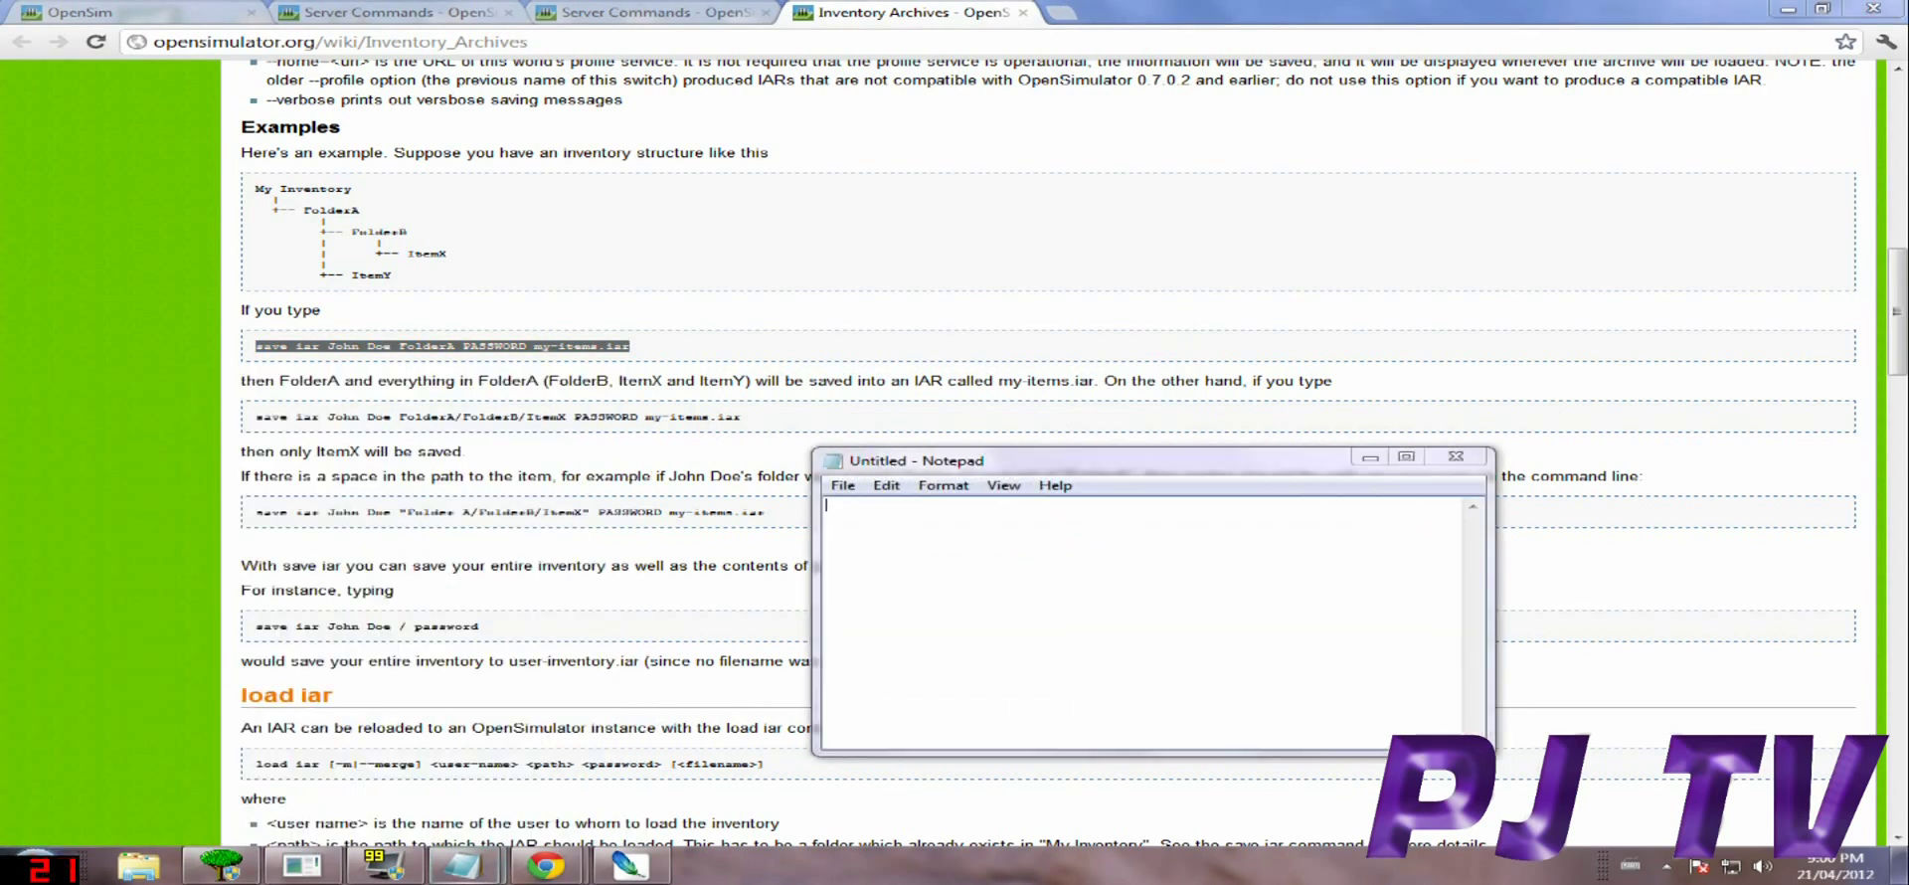
Paste the copied save iar example into the new note and minimize Notepad.
{"action": "right_click", "coordinate": [967, 546]}
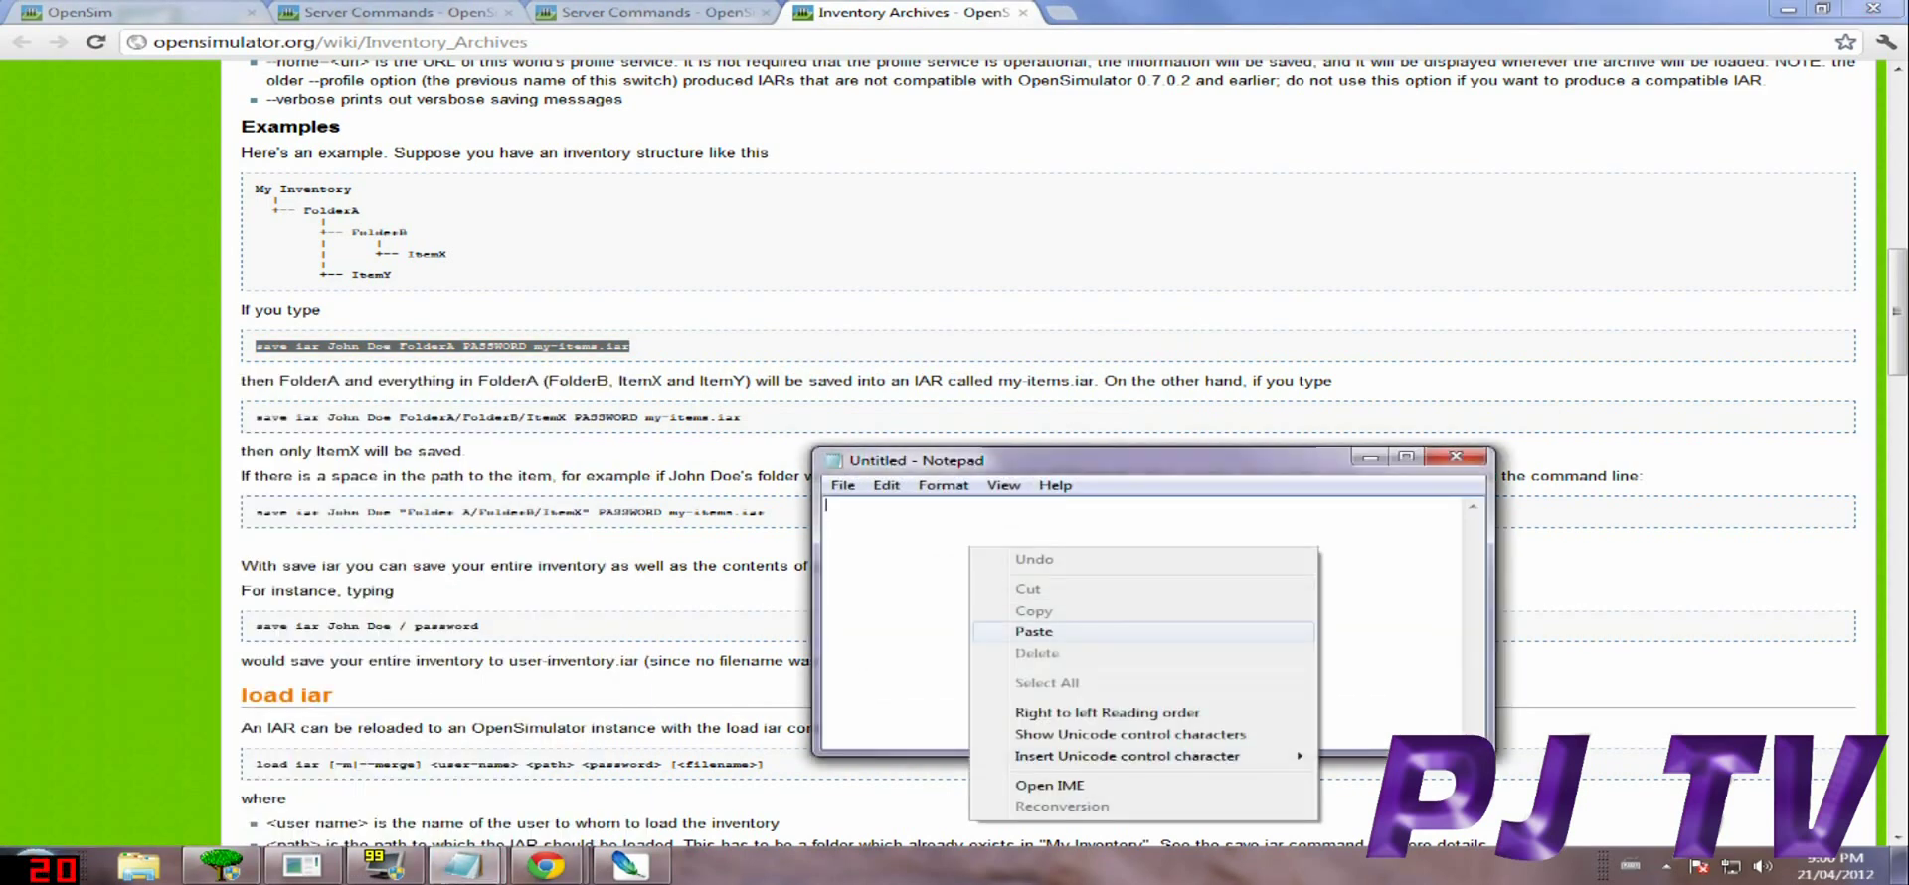
{"action": "left_click", "coordinate": [1004, 633]}
{"action": "mouse_move", "coordinate": [1232, 461]}
{"action": "left_mouse_down"}
{"action": "mouse_move", "coordinate": [1236, 417]}
{"action": "mouse_move", "coordinate": [1206, 413]}
{"action": "mouse_move", "coordinate": [1233, 456]}
{"action": "left_mouse_up"}
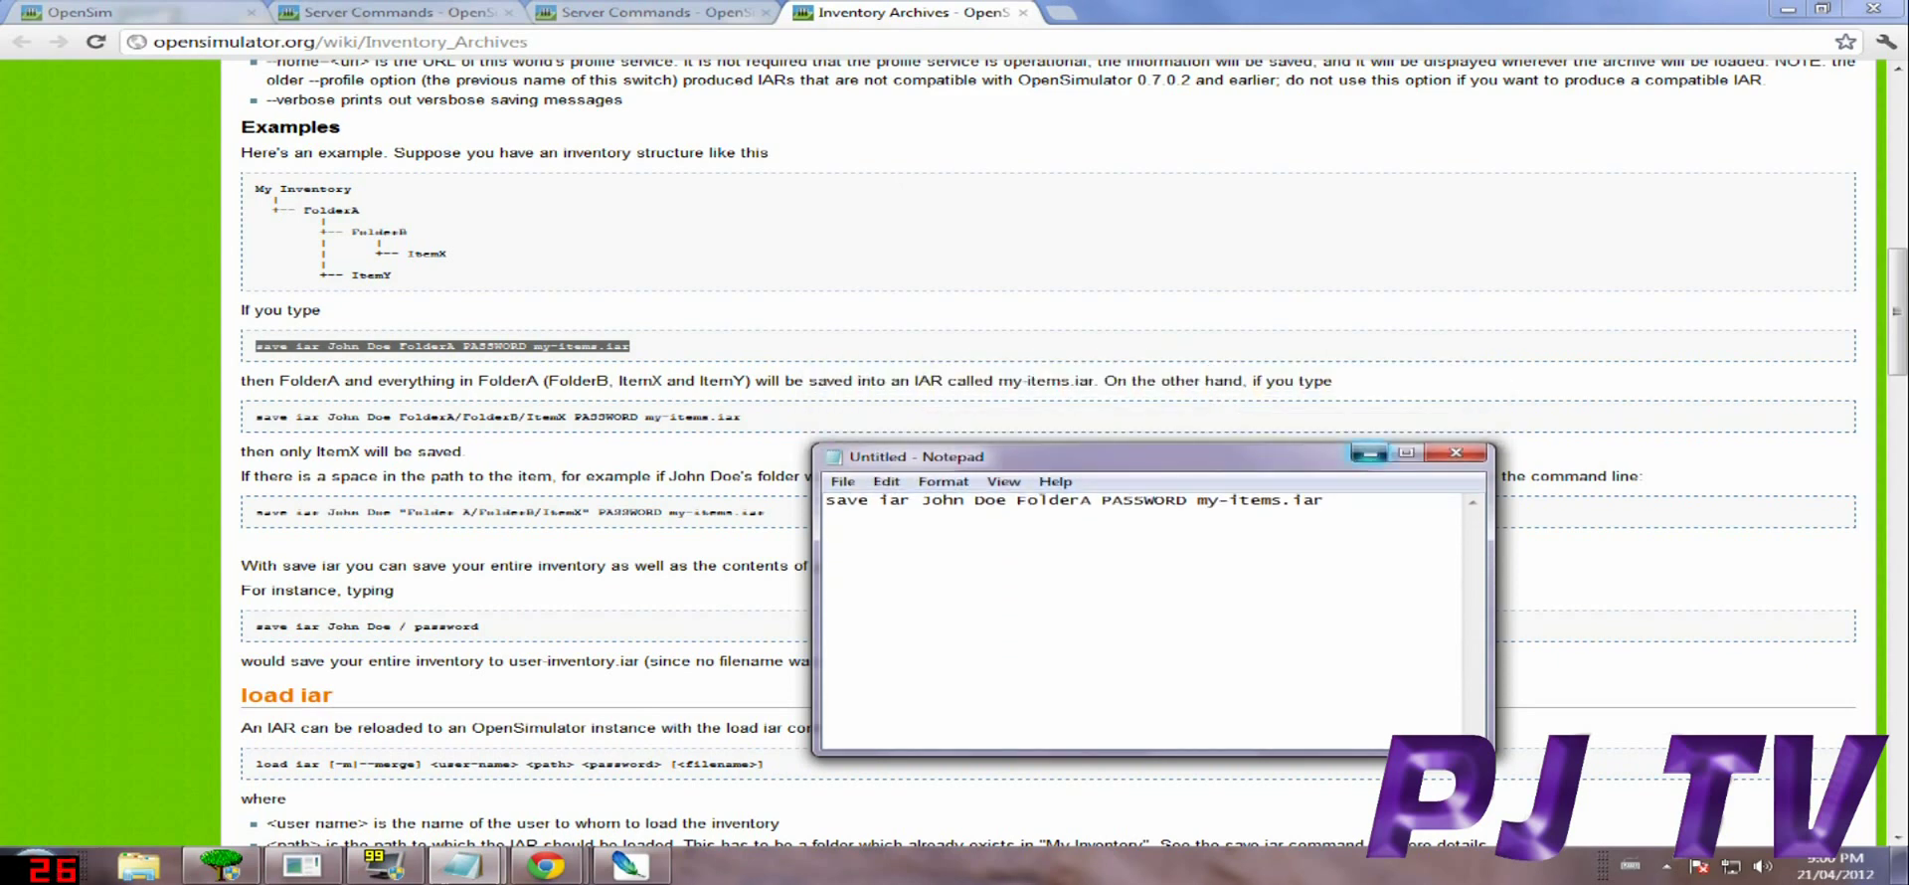
{"action": "left_click", "coordinate": [1369, 453]}
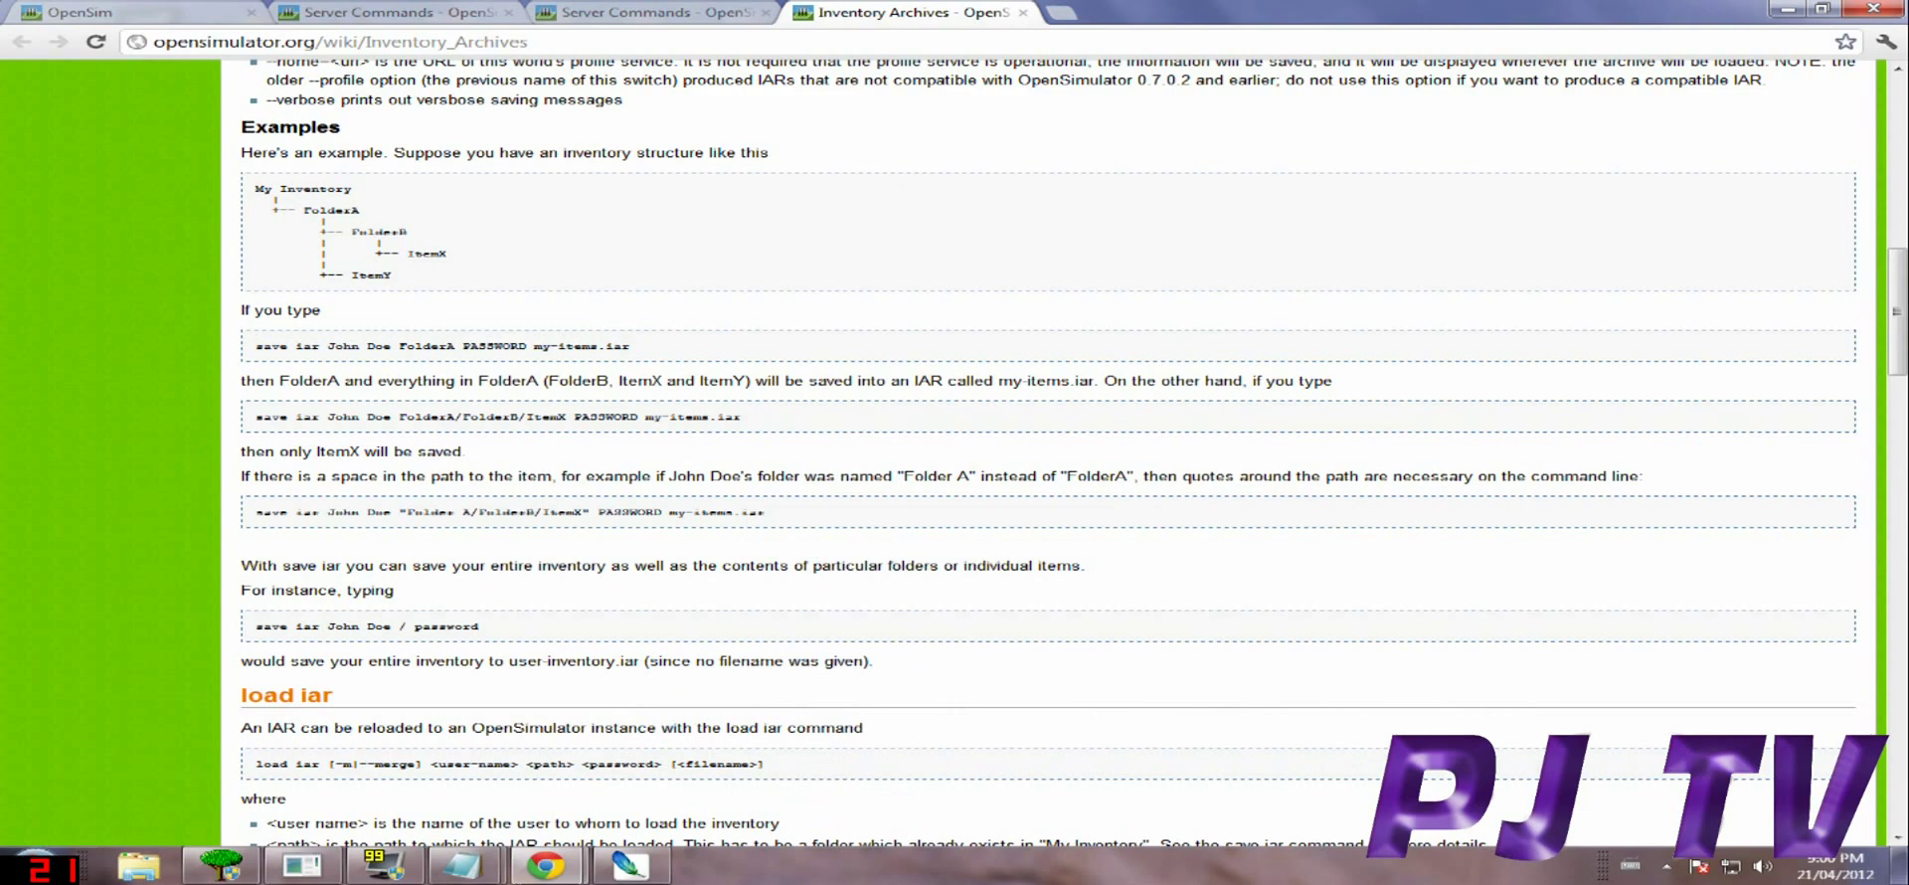
Close the Inventory Archives and Server Commands browser tabs.
{"action": "key", "text": "ctrl+w"}
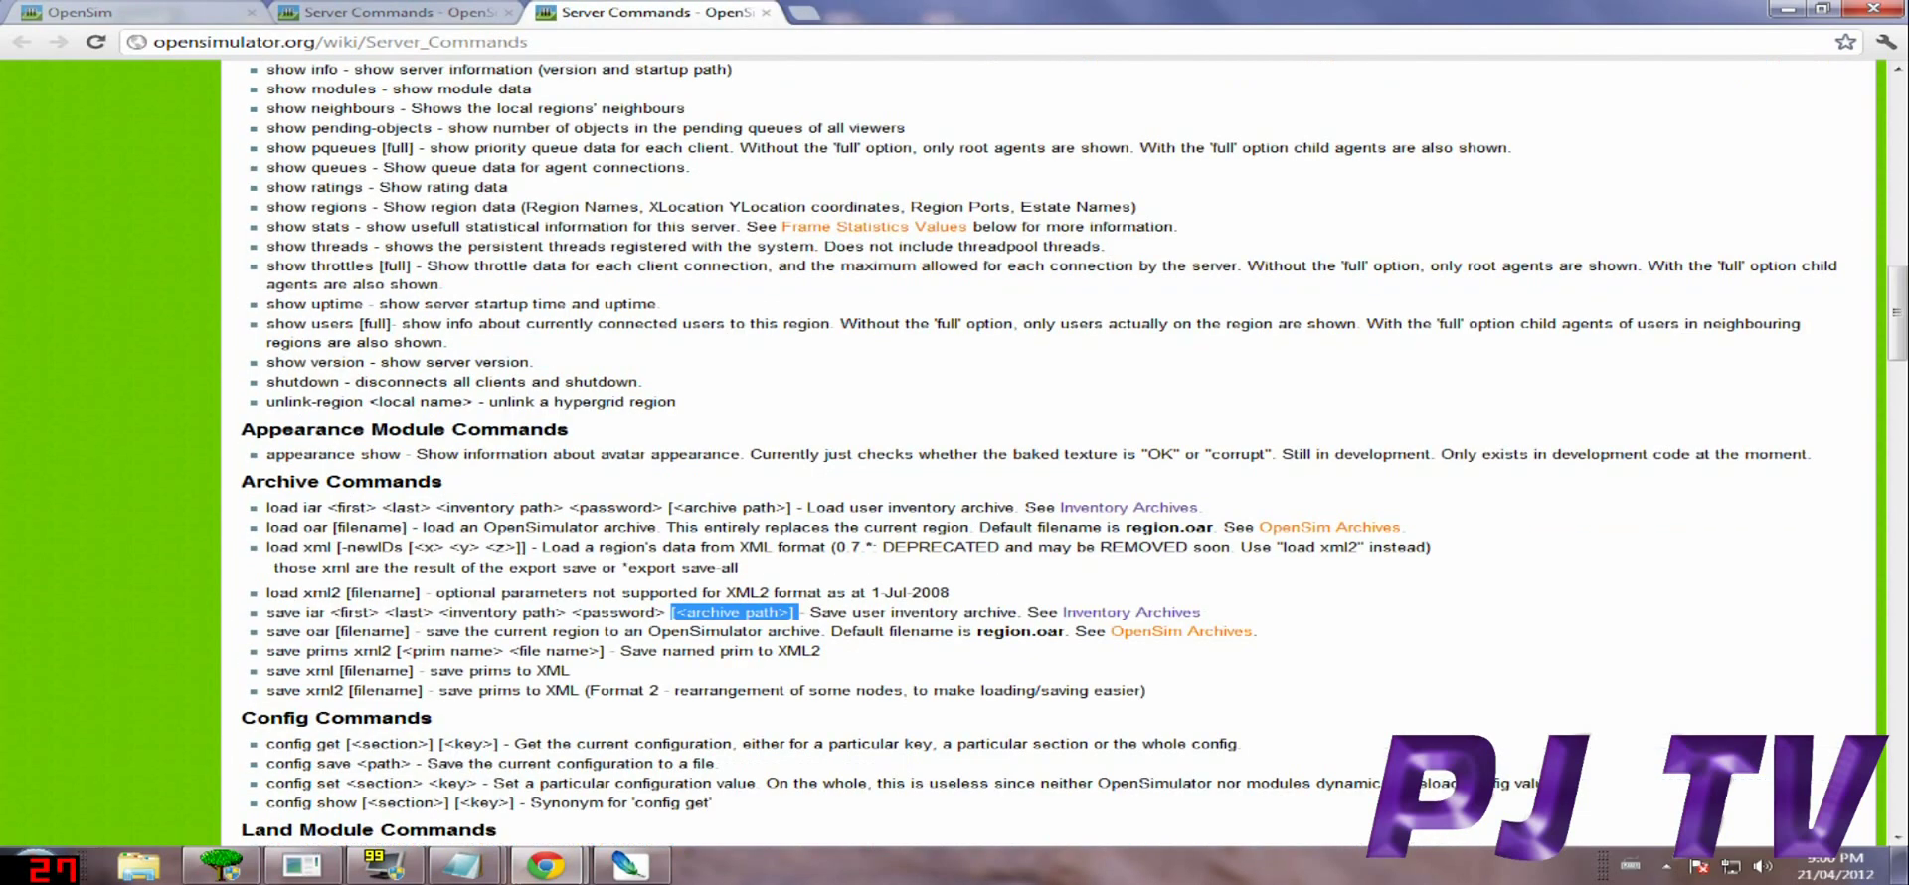
{"action": "left_click", "coordinate": [765, 13]}
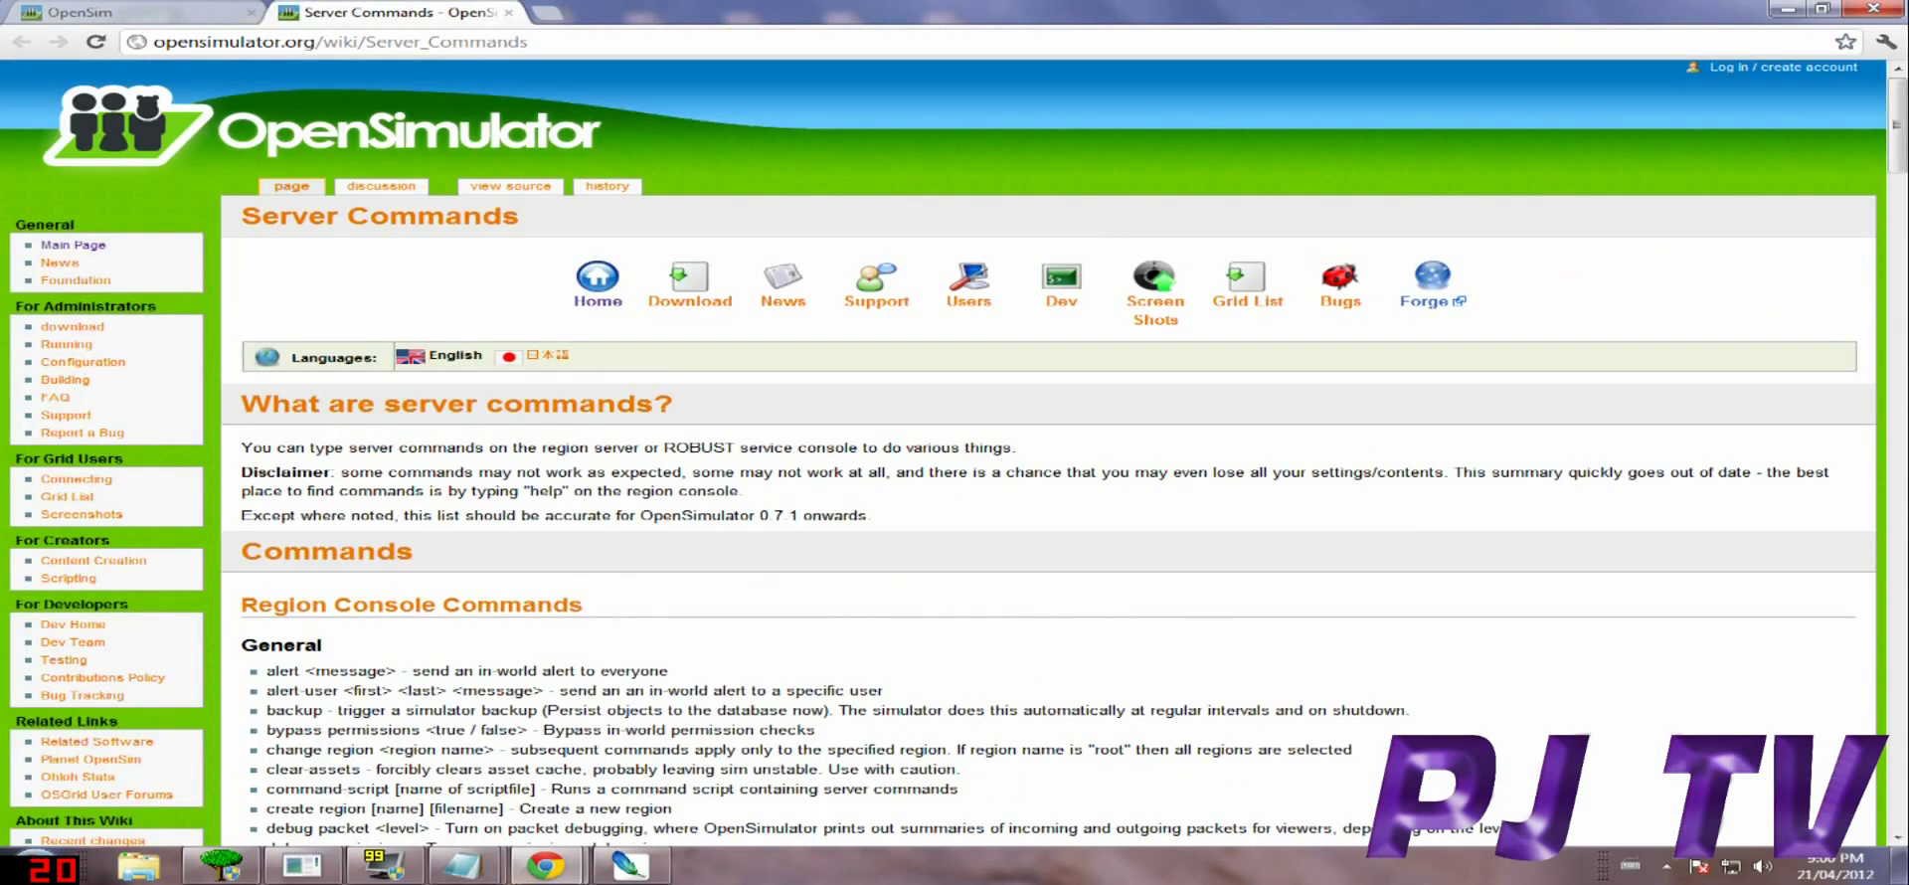
{"action": "key", "text": "ctrl+w"}
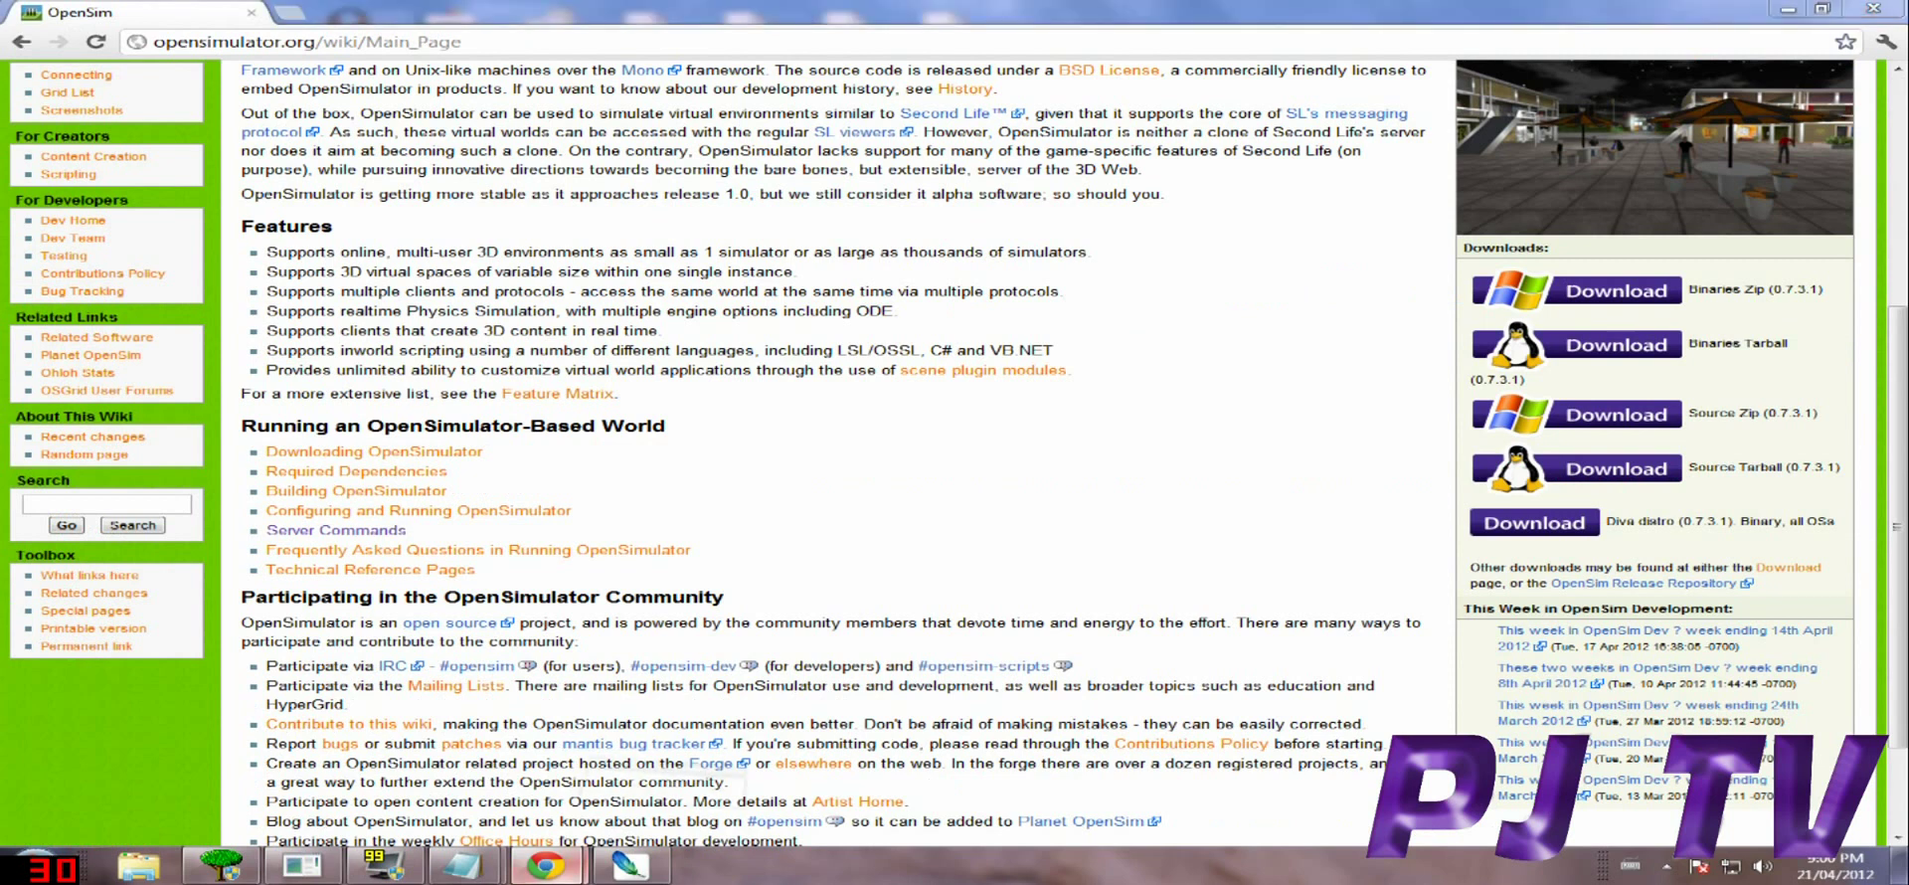
Minimize the video upload popup, return to the top of the Main Page, and show the desktop.
{"action": "key", "text": "alt+Tab"}
{"action": "left_click", "coordinate": [1479, 245]}
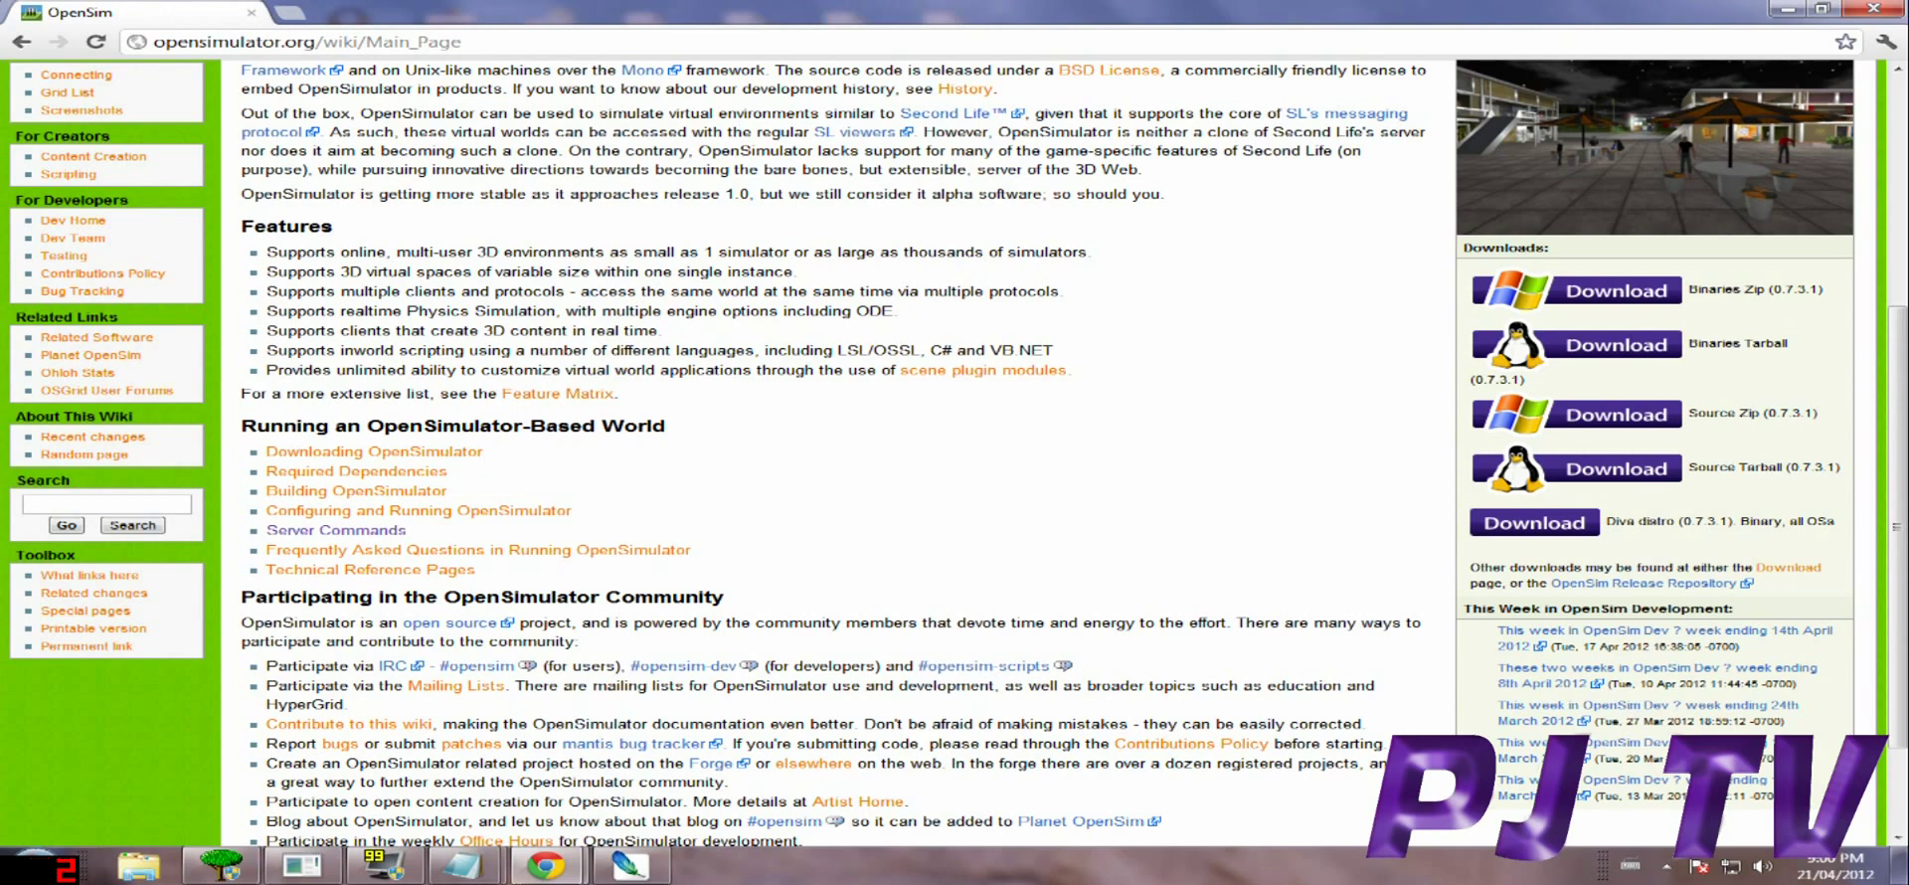
{"action": "scroll", "coordinate": [954, 448], "scroll_direction": "up", "scroll_amount": 3}
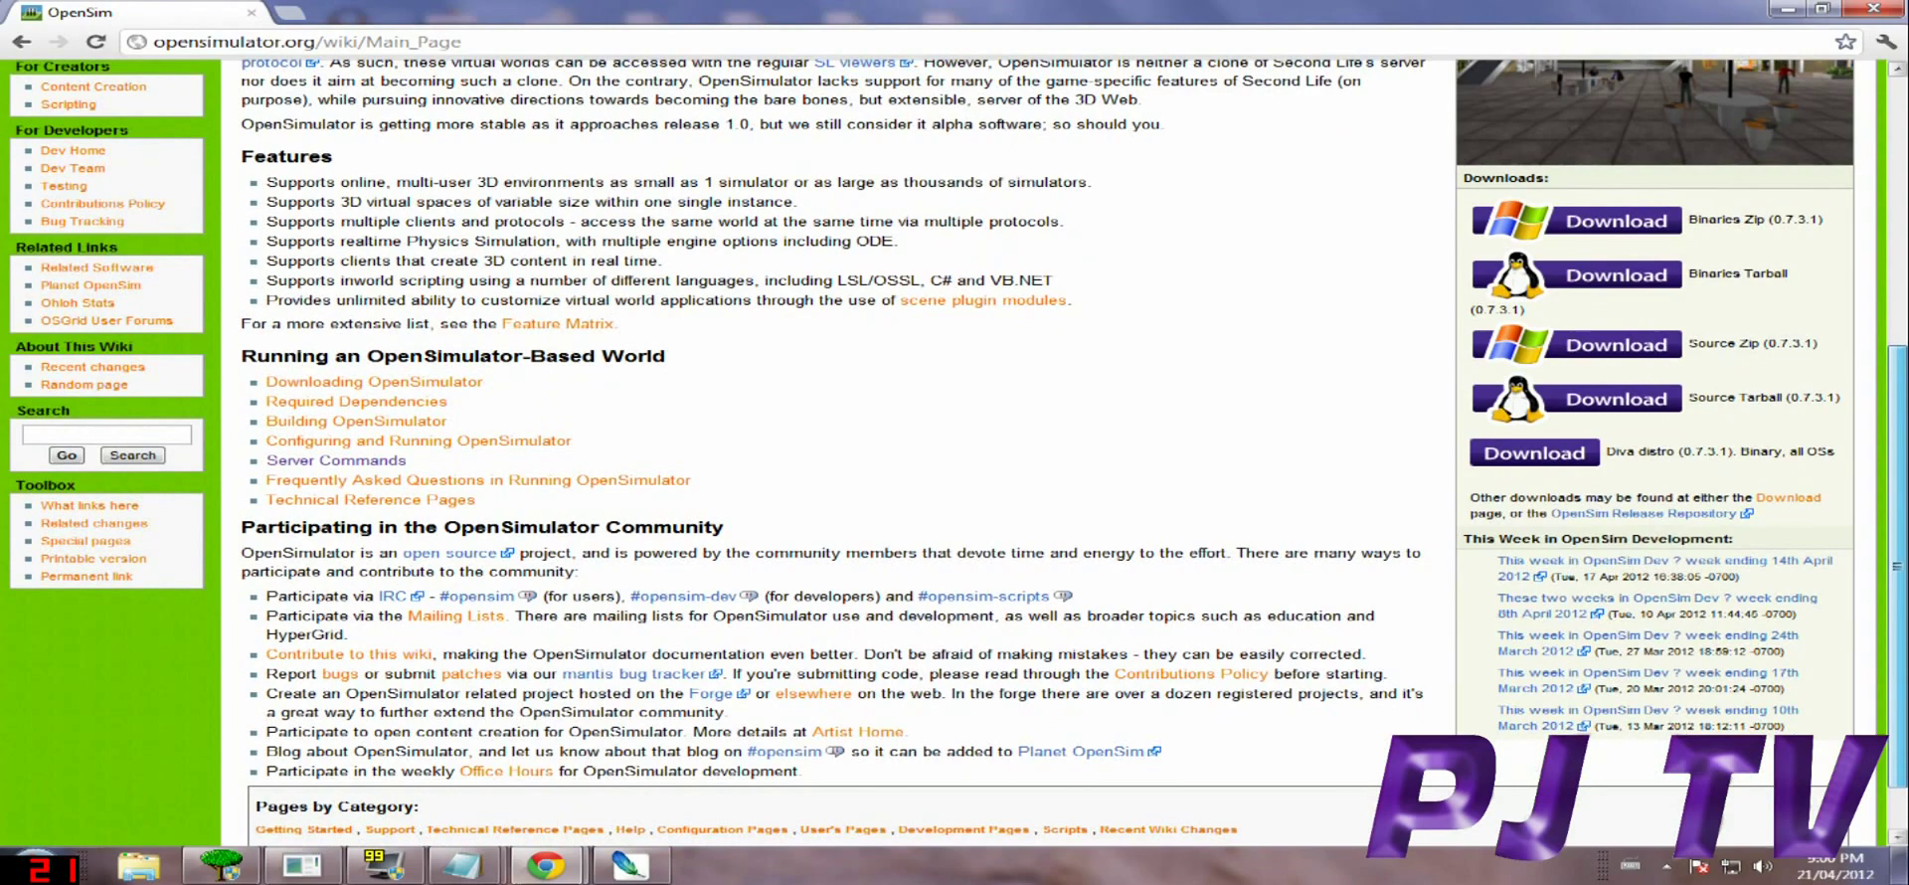
{"action": "scroll", "coordinate": [955, 448], "scroll_direction": "up", "scroll_amount": 1}
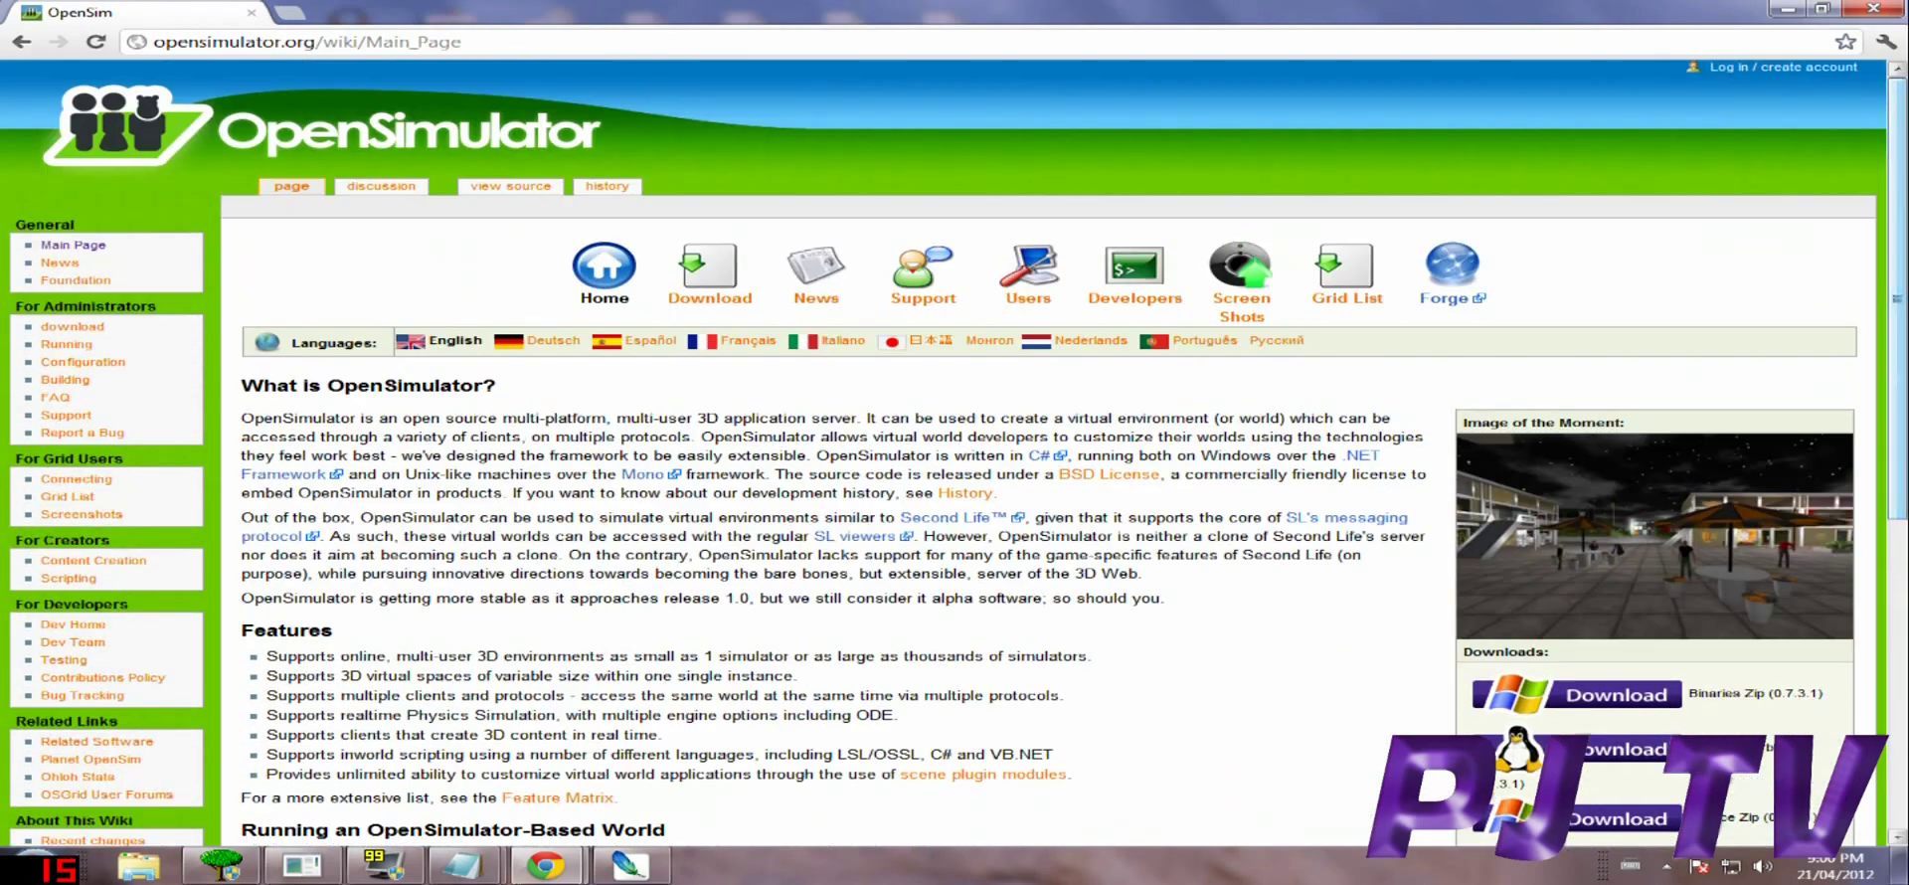
{"action": "key", "text": "super+d"}
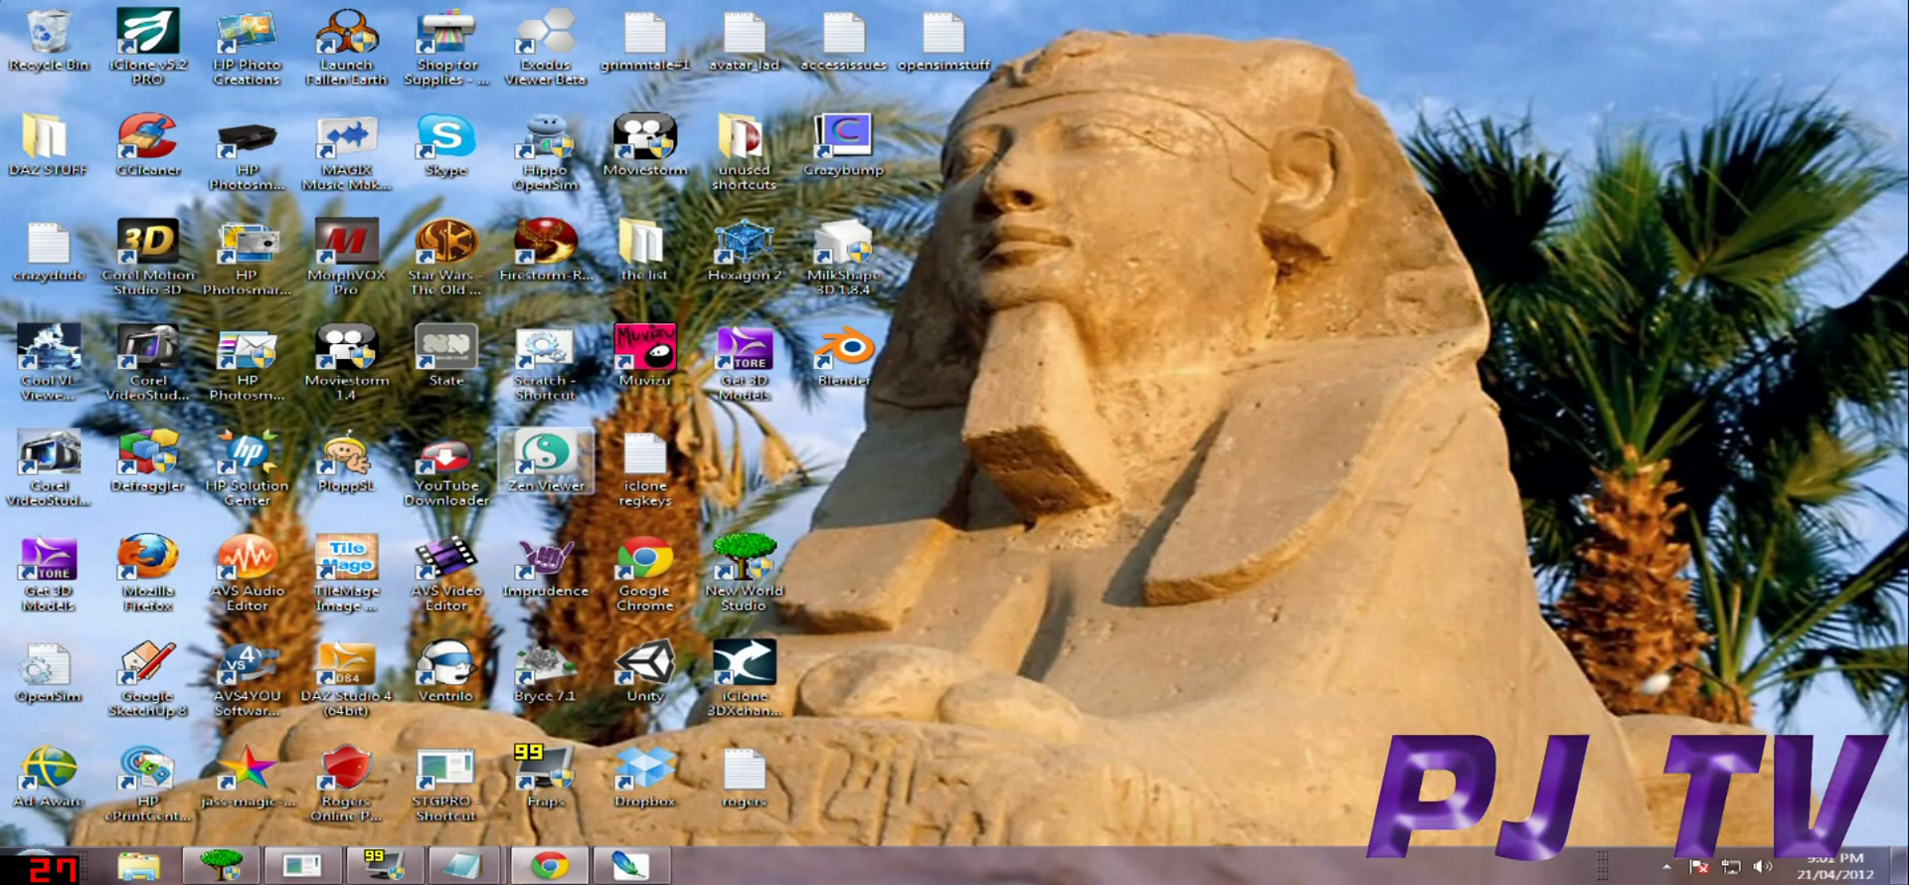
Run the Zen Viewer desktop shortcut as administrator.
{"action": "right_click", "coordinate": [568, 472]}
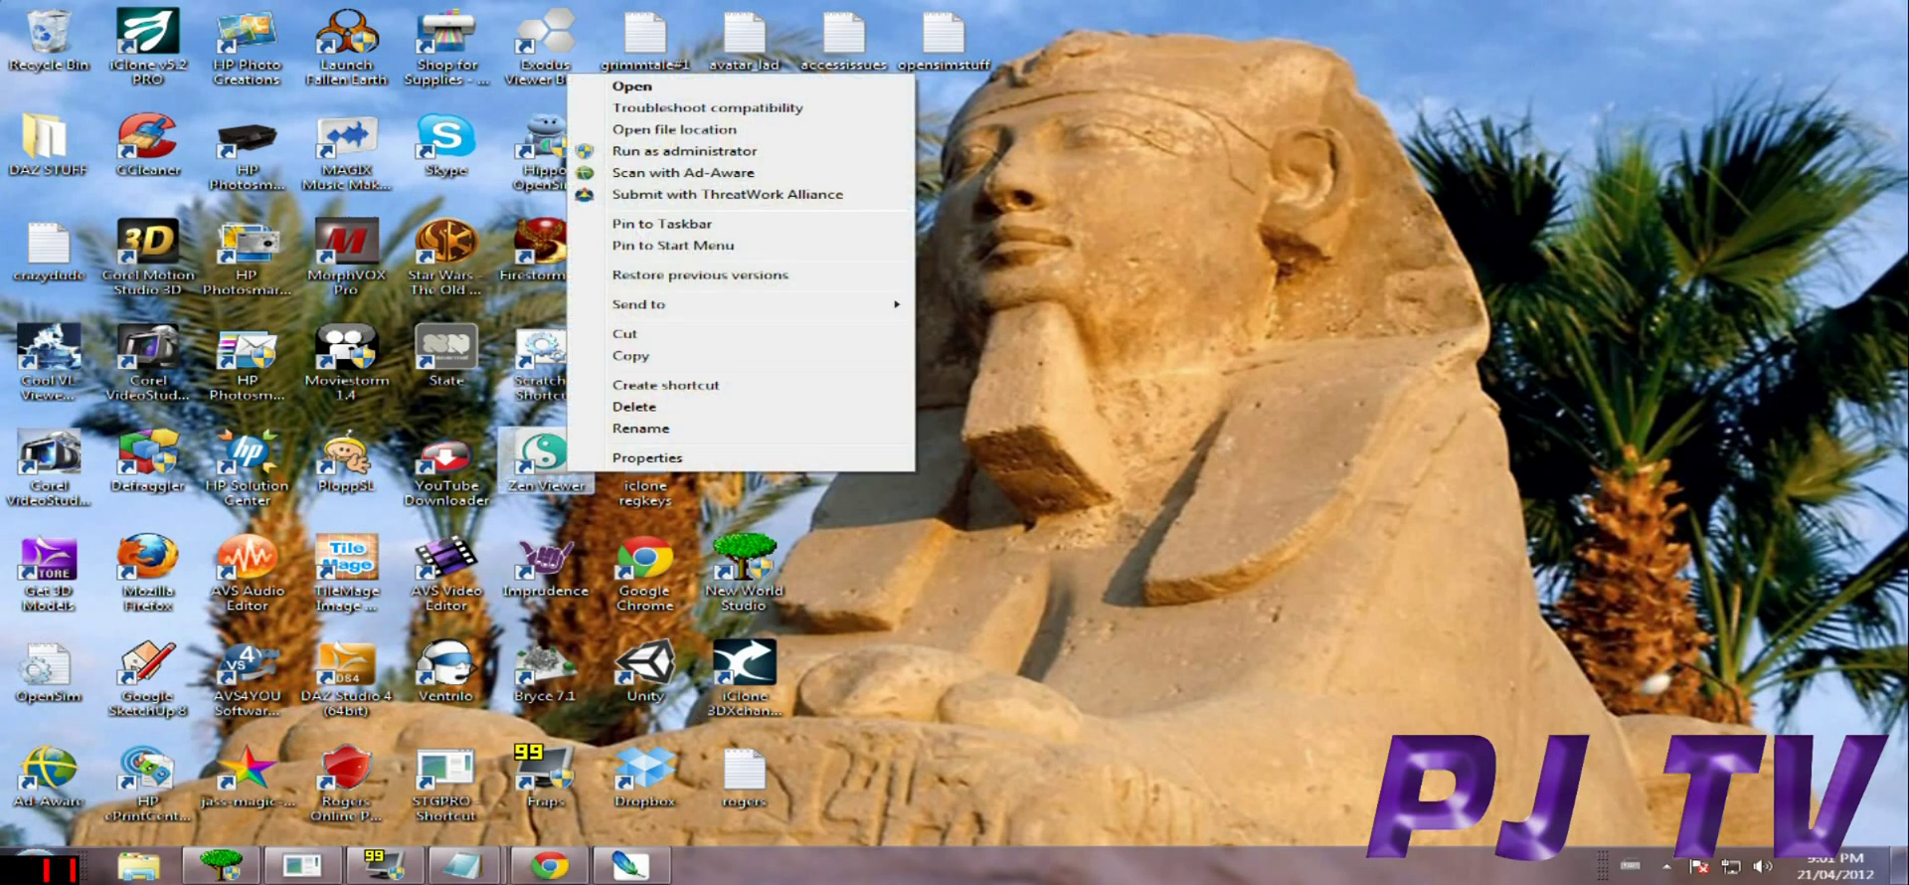
{"action": "left_click", "coordinate": [684, 150]}
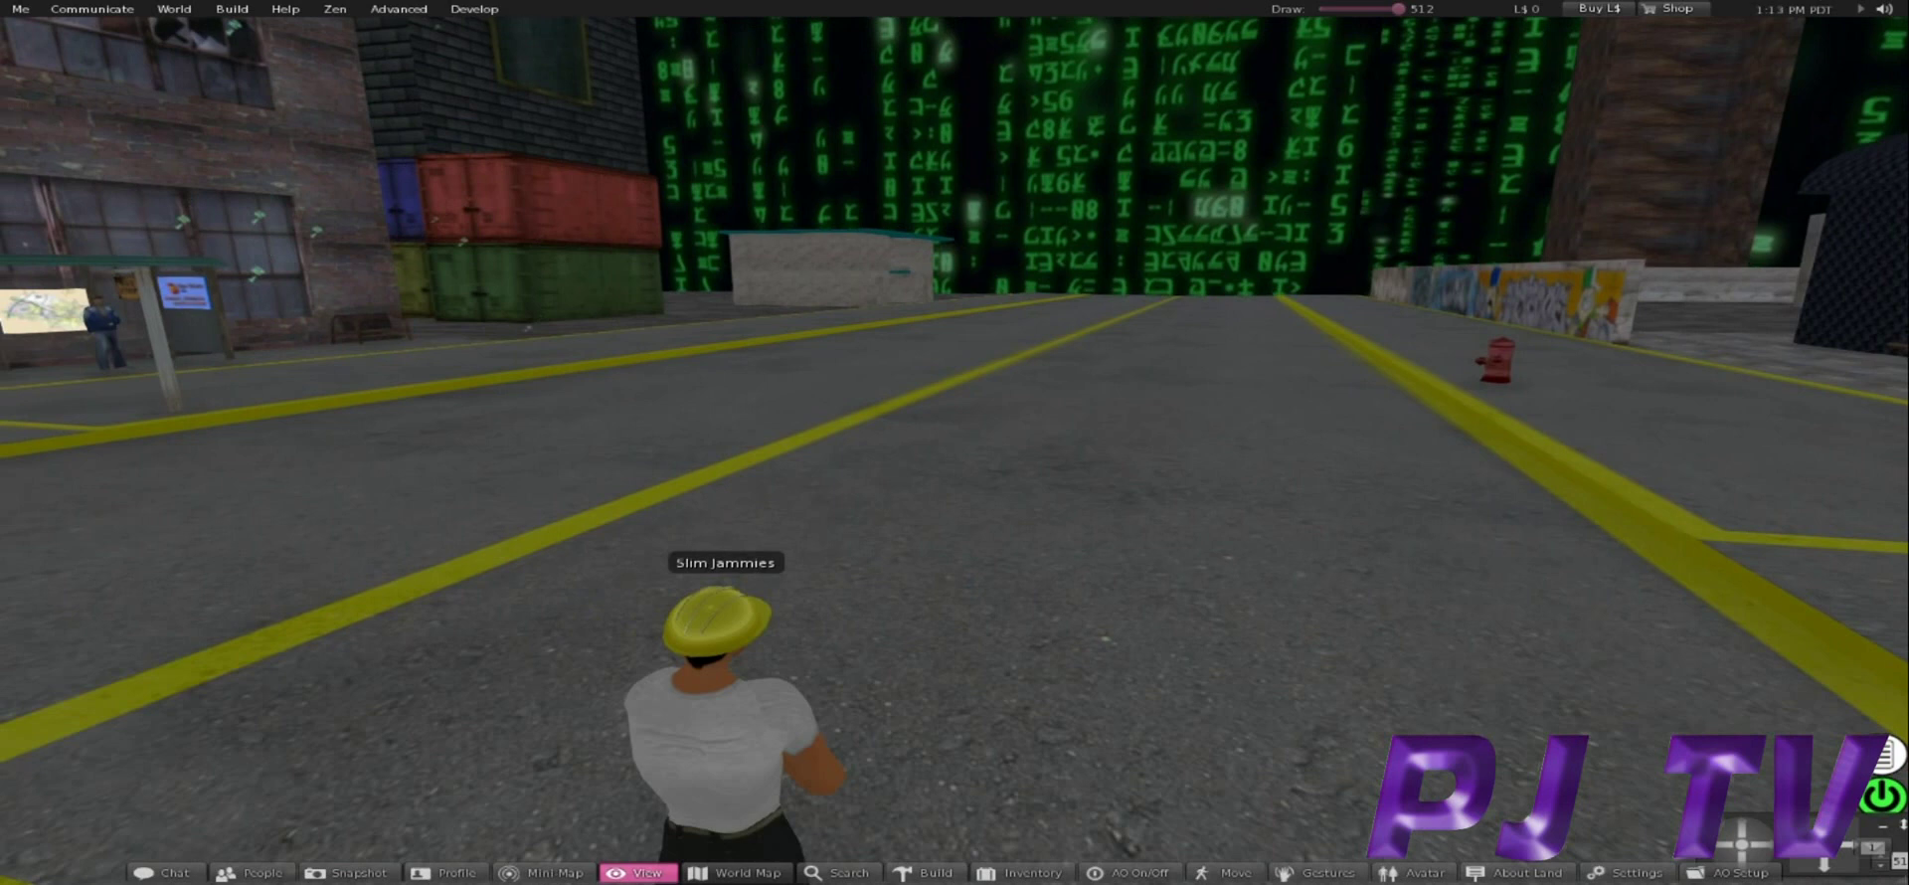
Turn the avatar left, then back down the street, with the arrow keys.
{"action": "key", "text": "Left"}
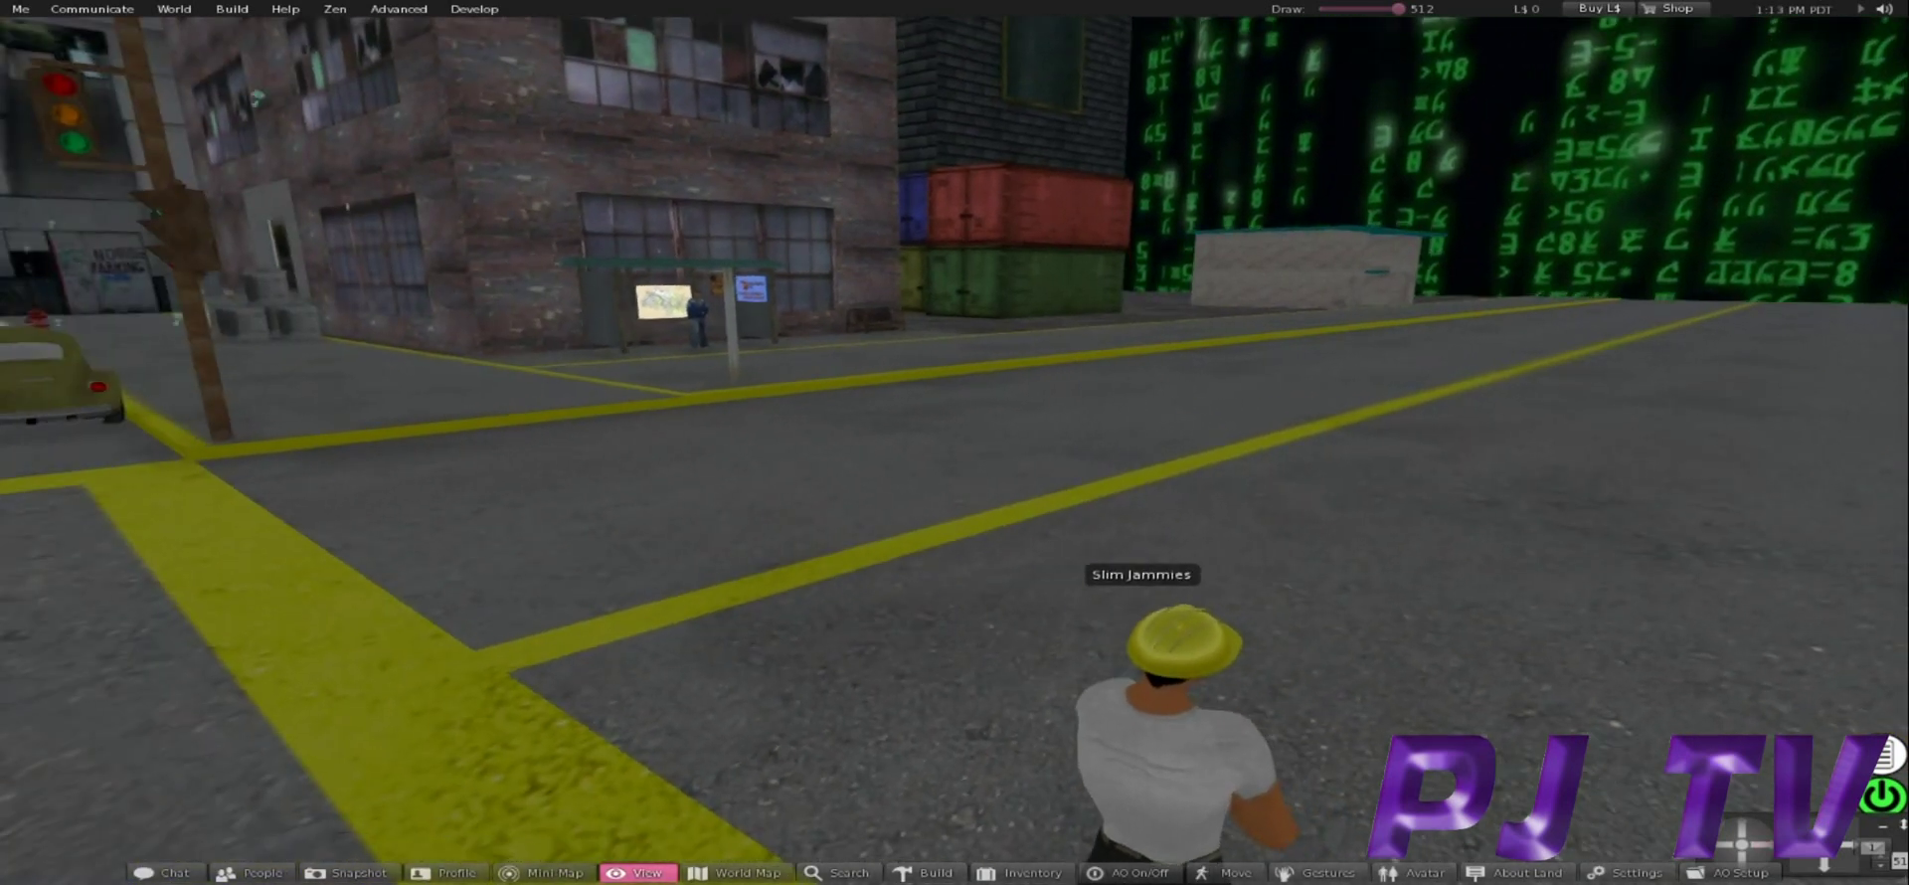
{"action": "key", "text": "Right"}
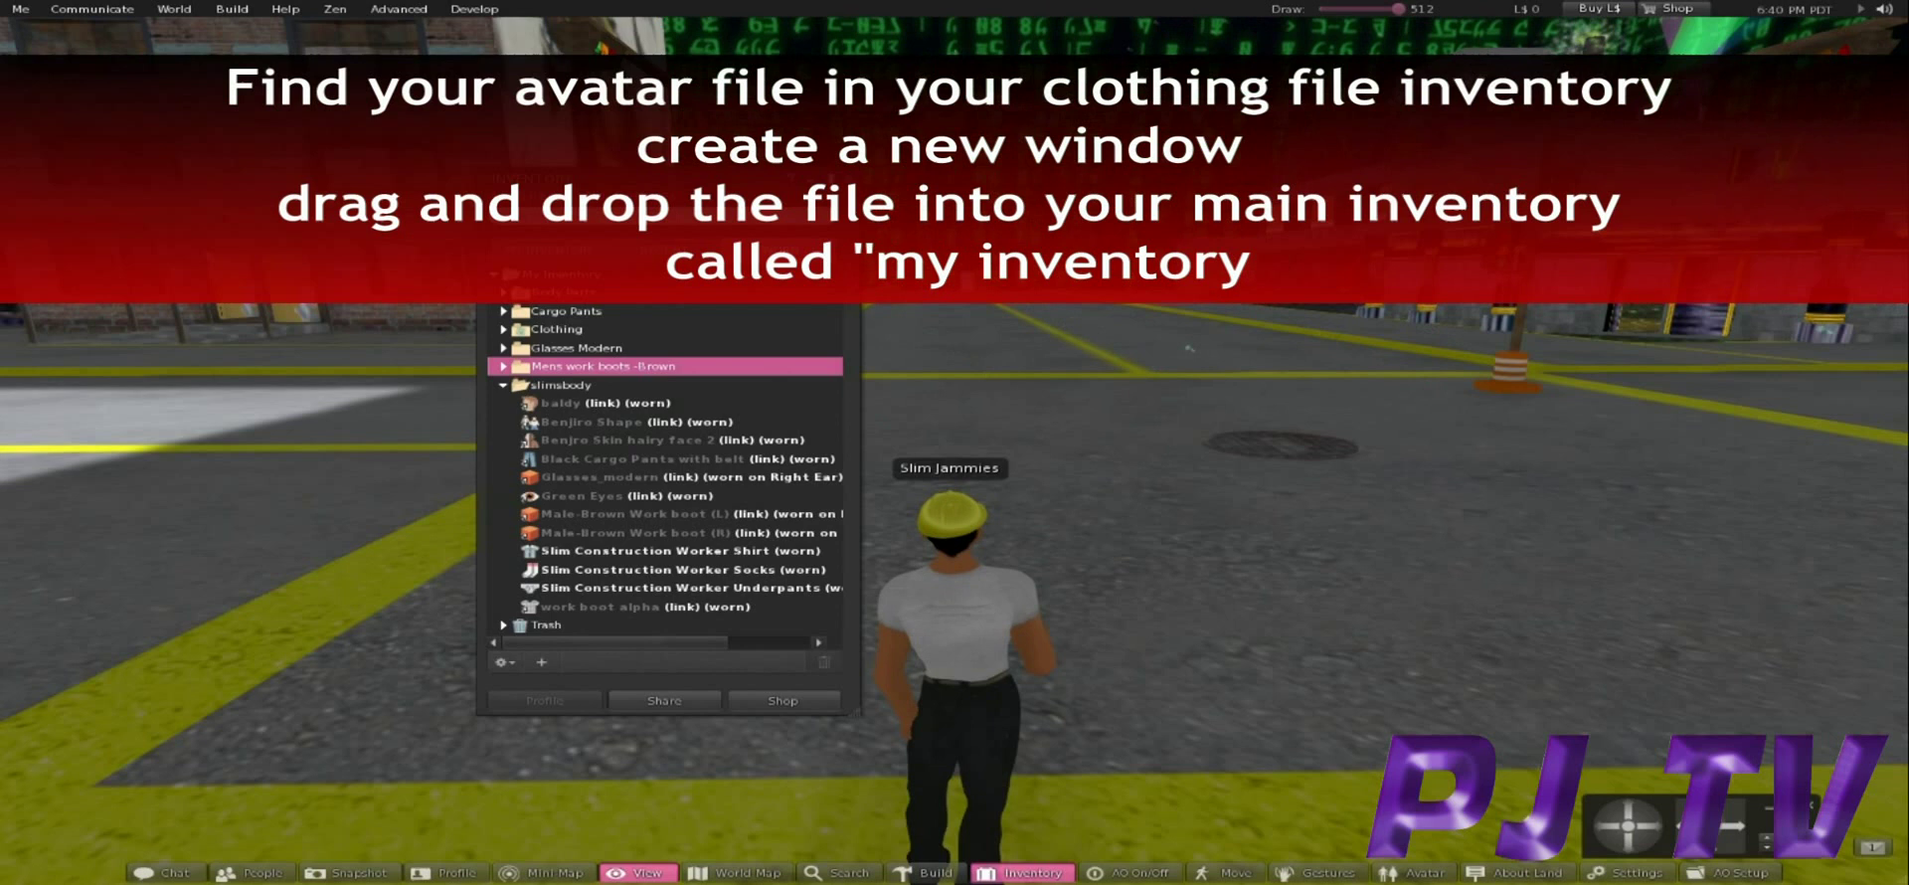
Open a second inventory window from the gear menu and move it beside the first.
{"action": "left_click", "coordinate": [541, 661]}
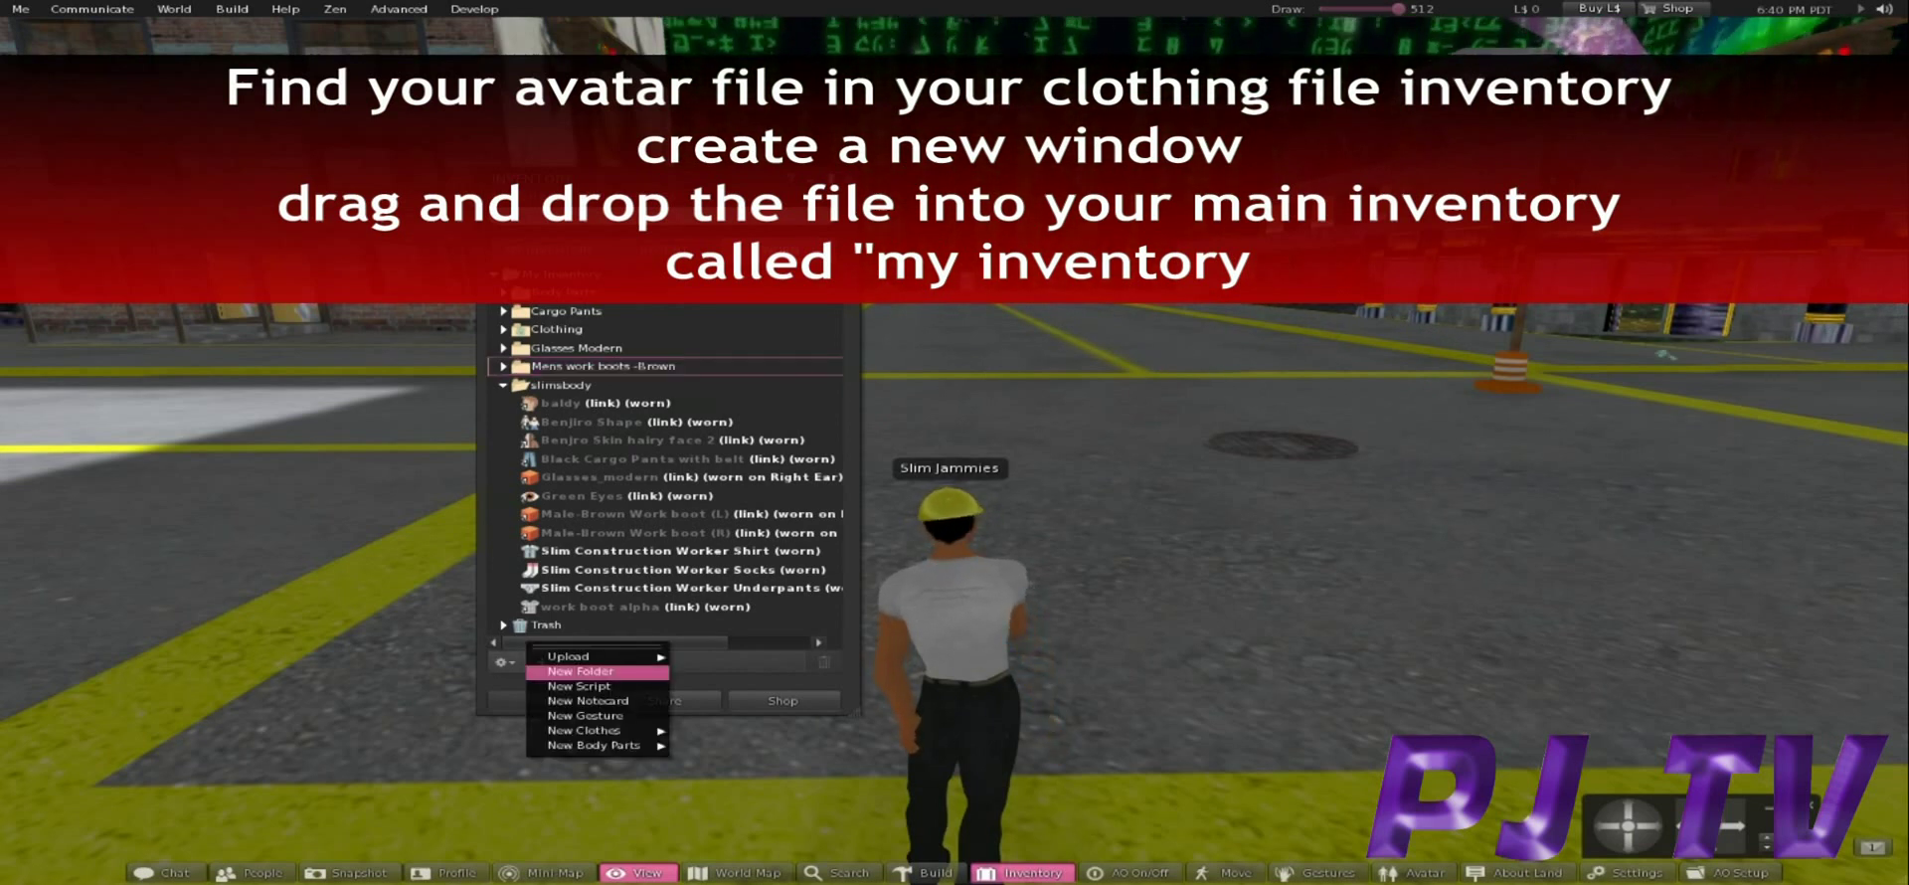
{"action": "left_click", "coordinate": [502, 661]}
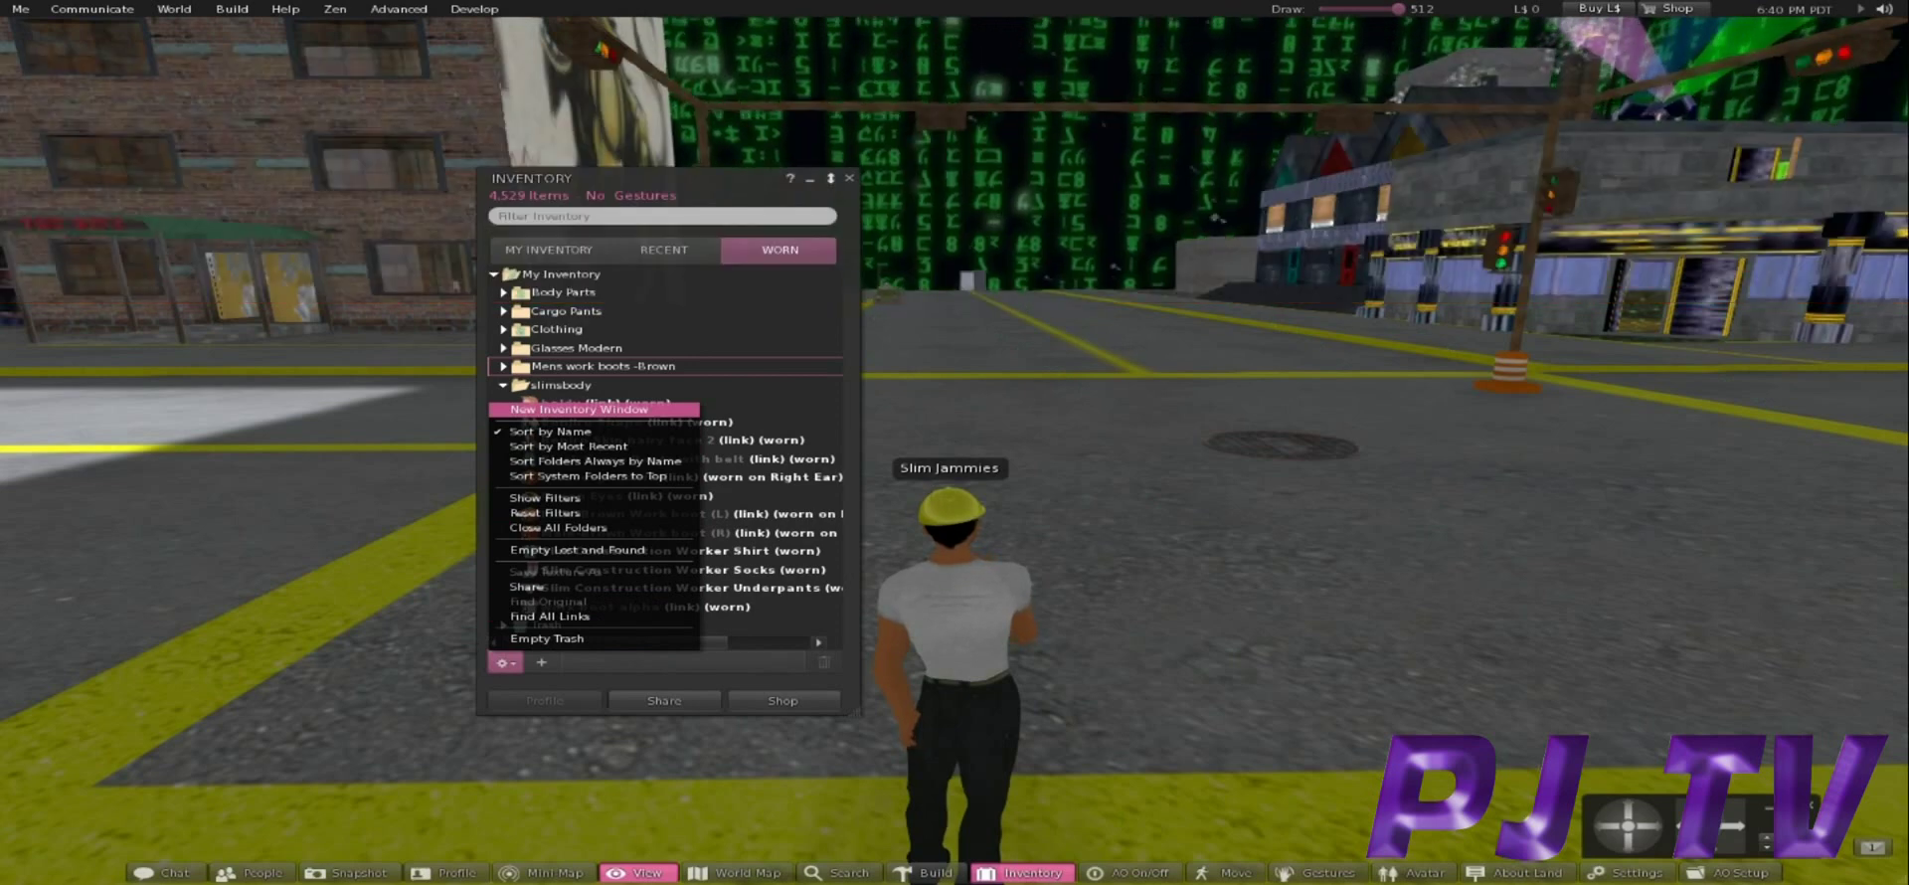
{"action": "left_click", "coordinate": [578, 409]}
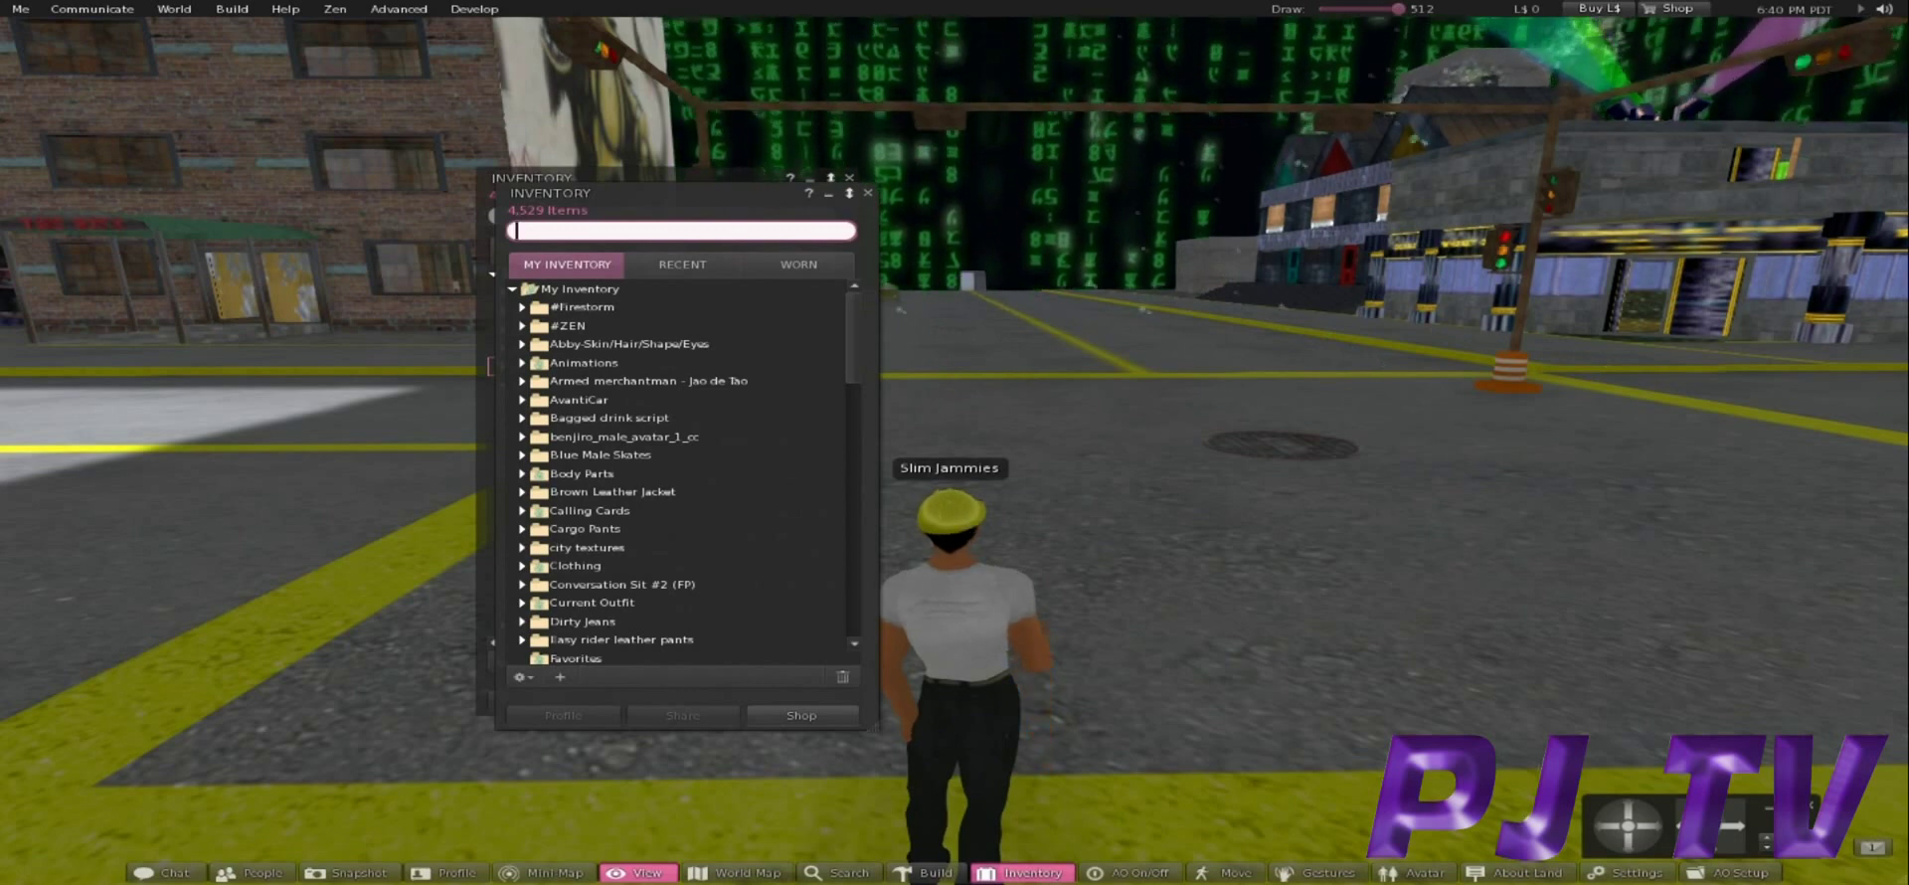
{"action": "left_click_drag", "start_coordinate": [646, 193], "coordinate": [1238, 216]}
Copy the slimsbody folder into My Inventory and delete the extra slimsbody link.
{"action": "left_click", "coordinate": [587, 385]}
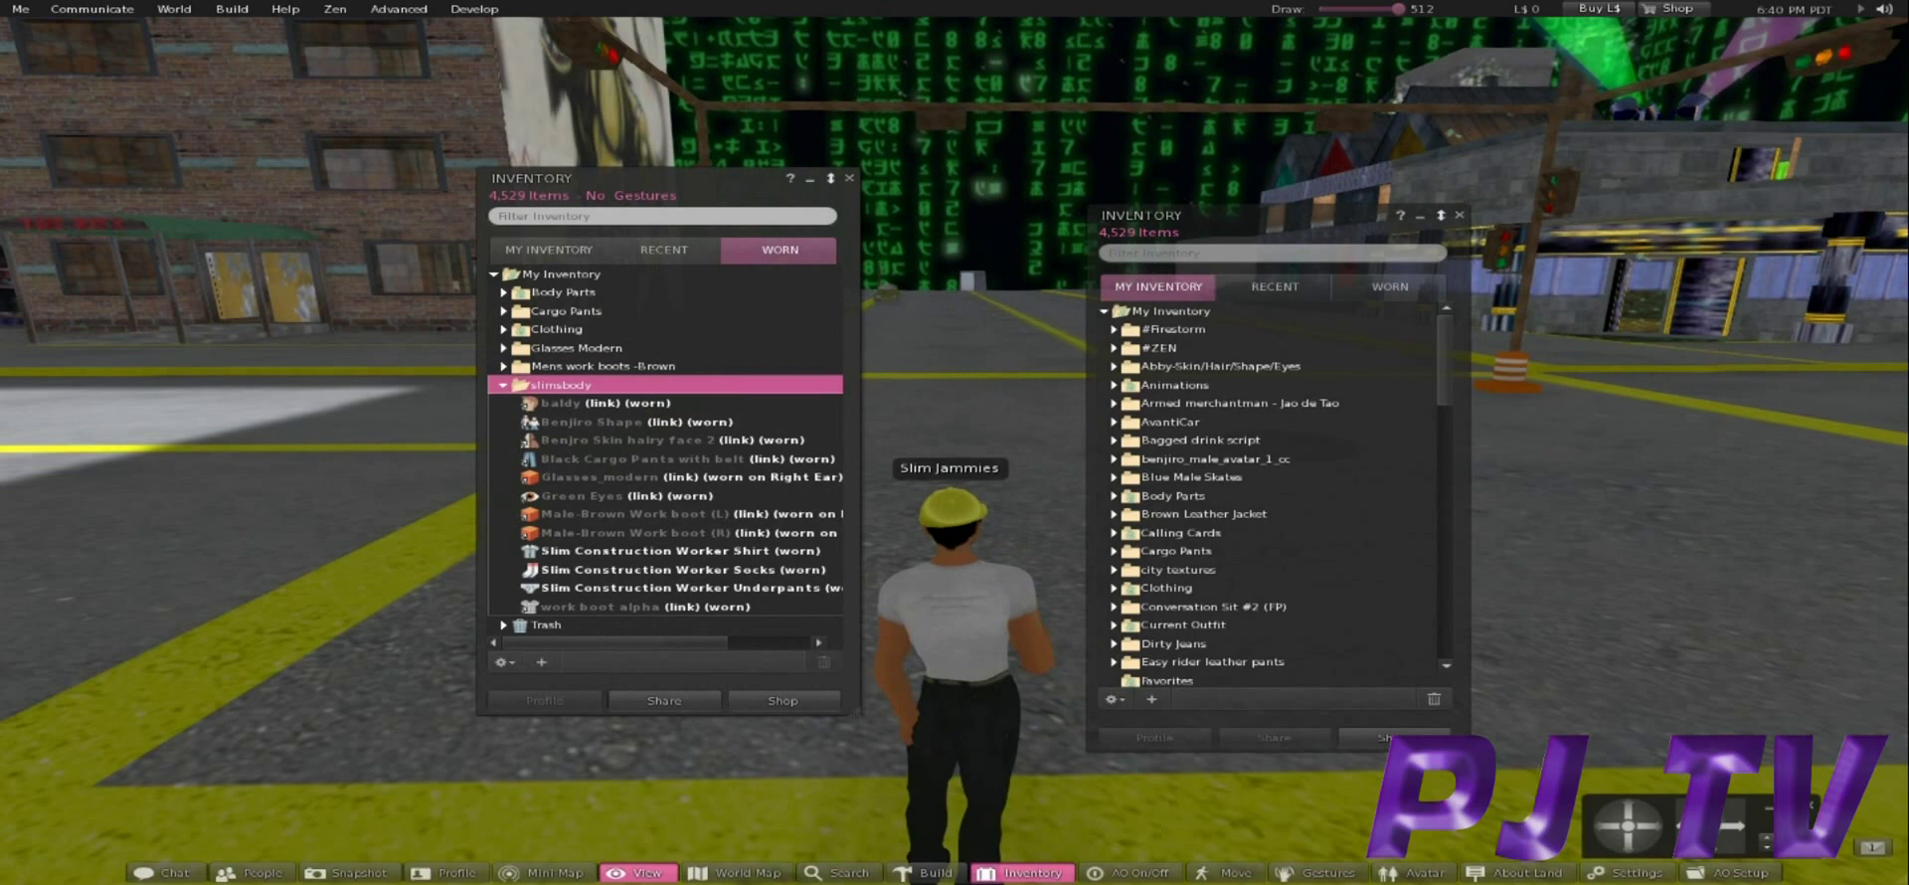
{"action": "right_click", "coordinate": [589, 388]}
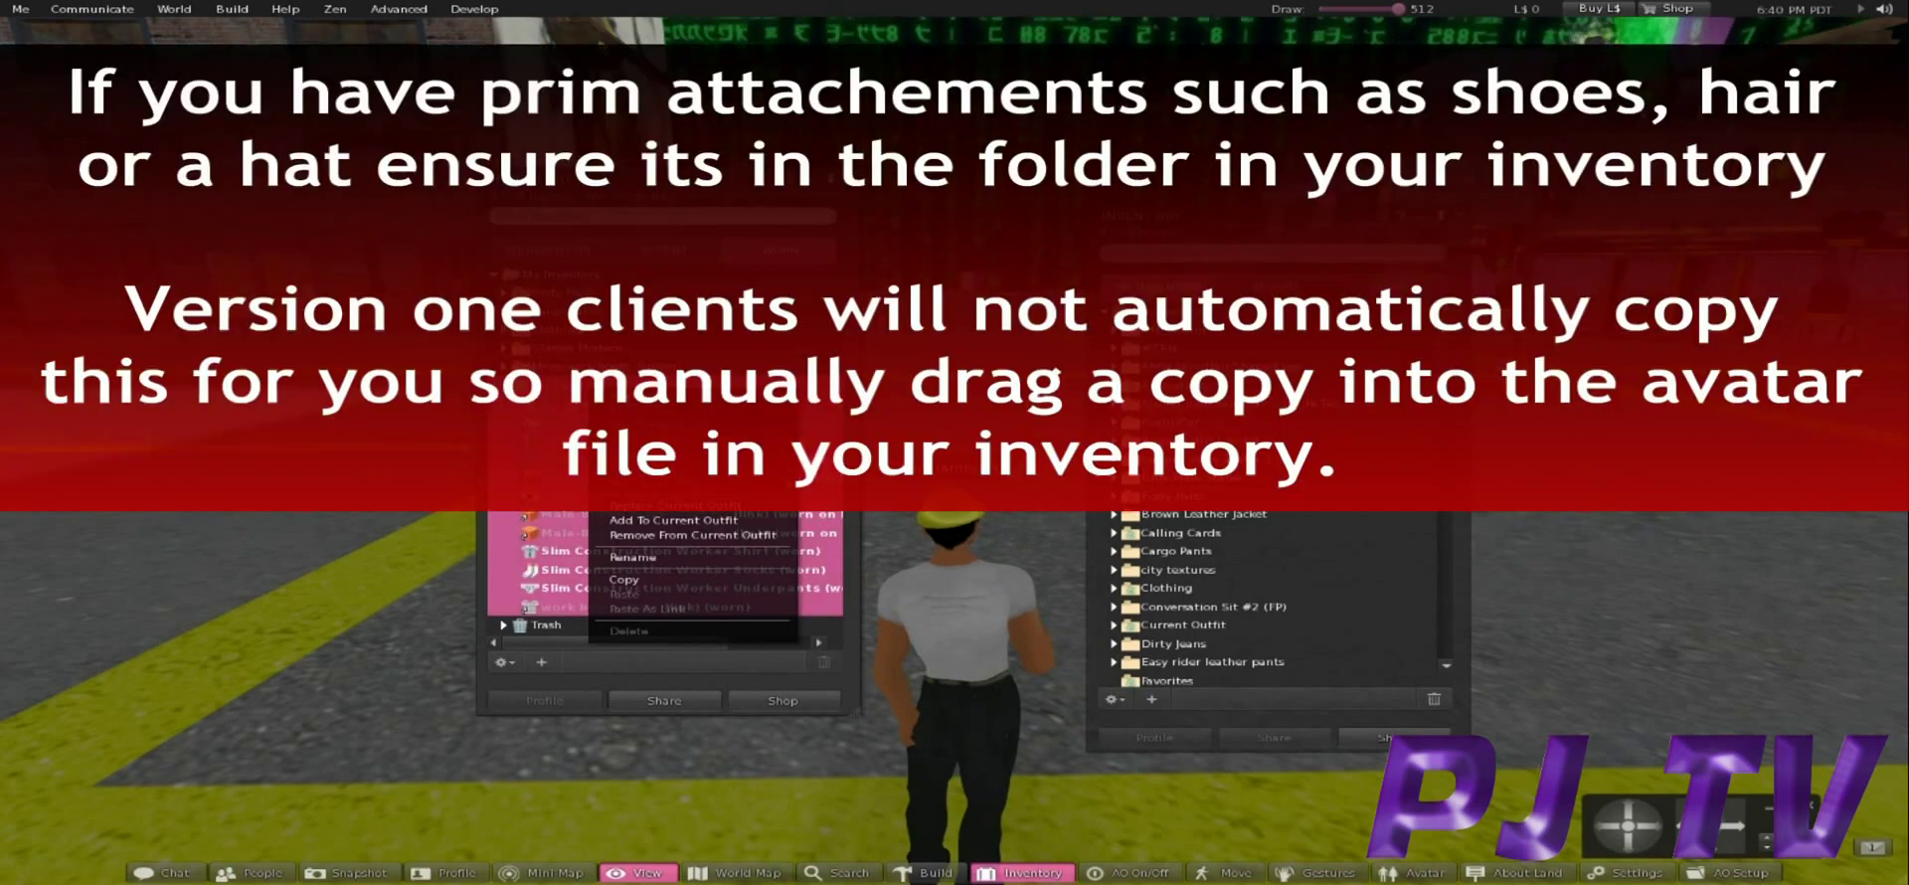
{"action": "left_click", "coordinate": [625, 580]}
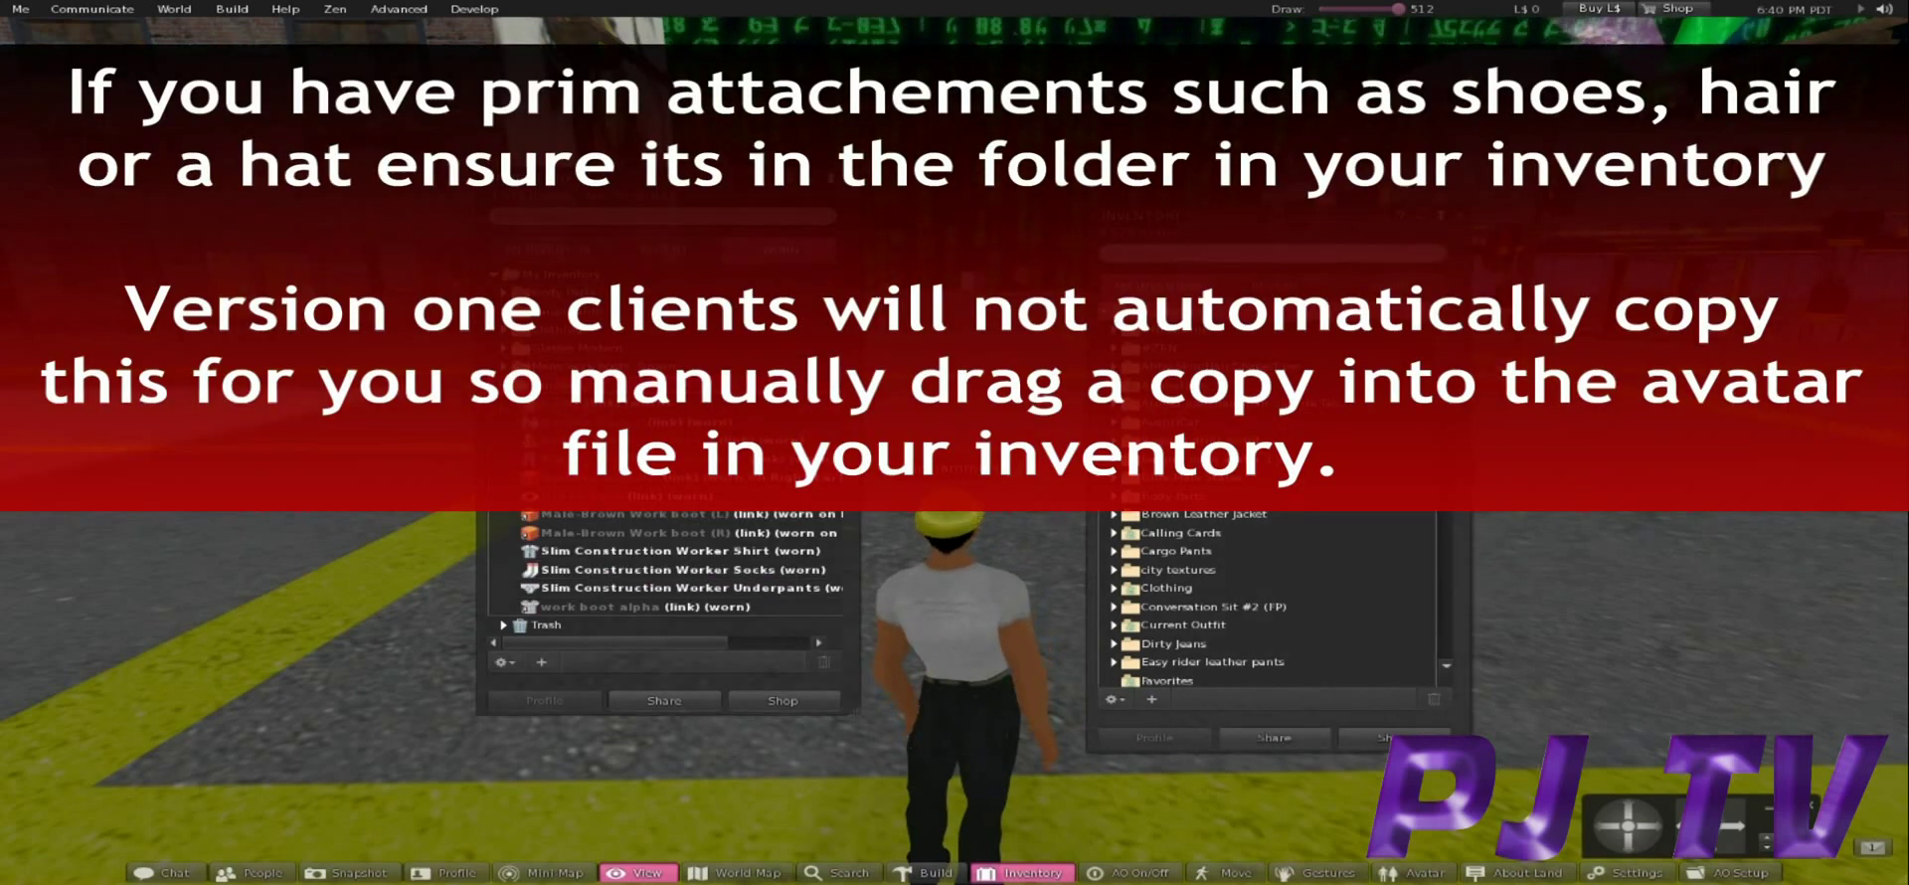
{"action": "right_click", "coordinate": [1175, 313]}
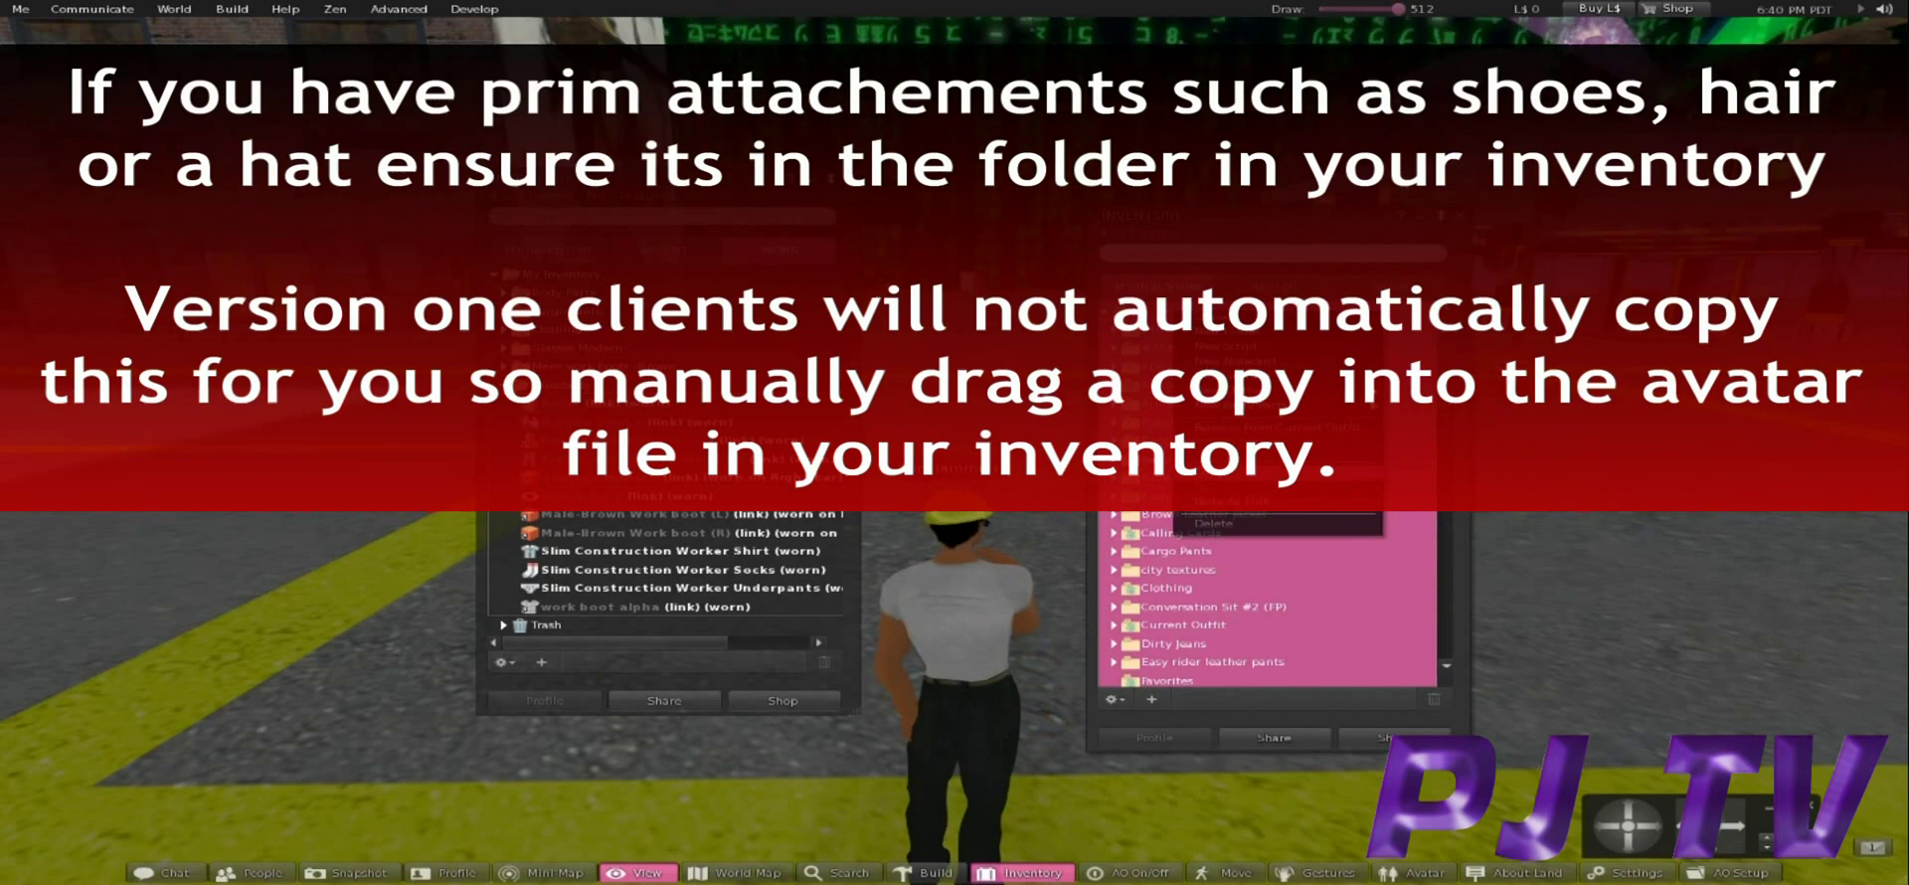
{"action": "left_click", "coordinate": [1223, 502]}
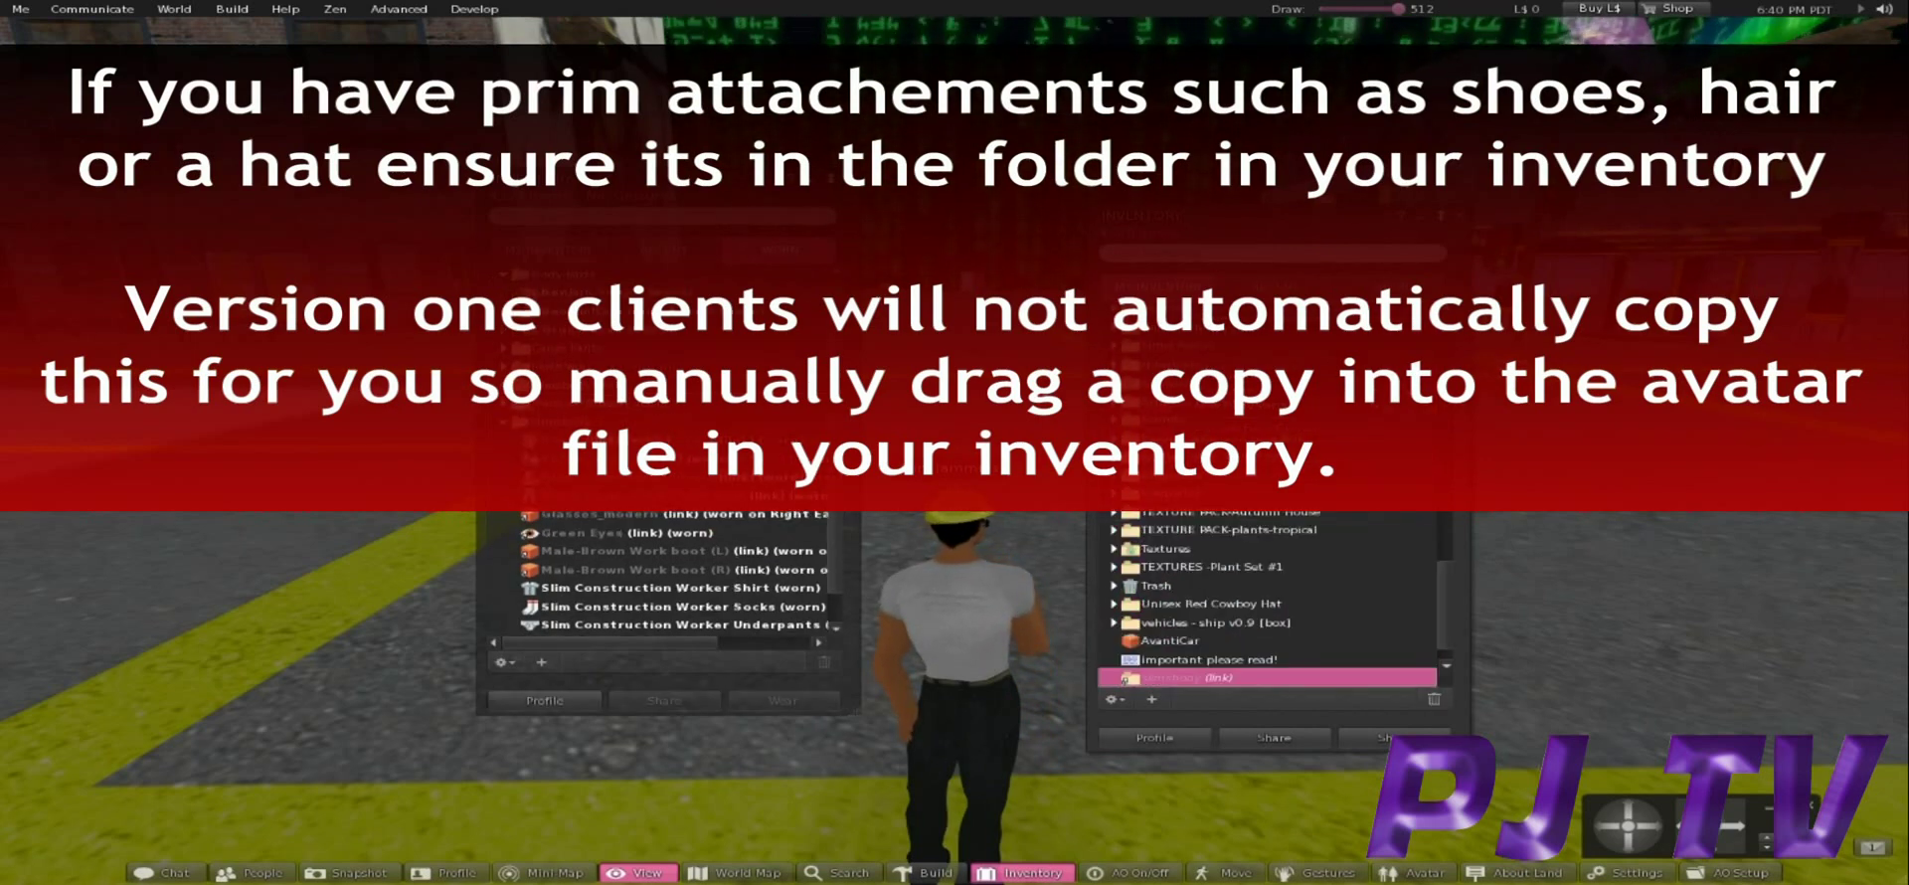
{"action": "scroll", "coordinate": [1268, 596], "scroll_direction": "down", "scroll_amount": 1}
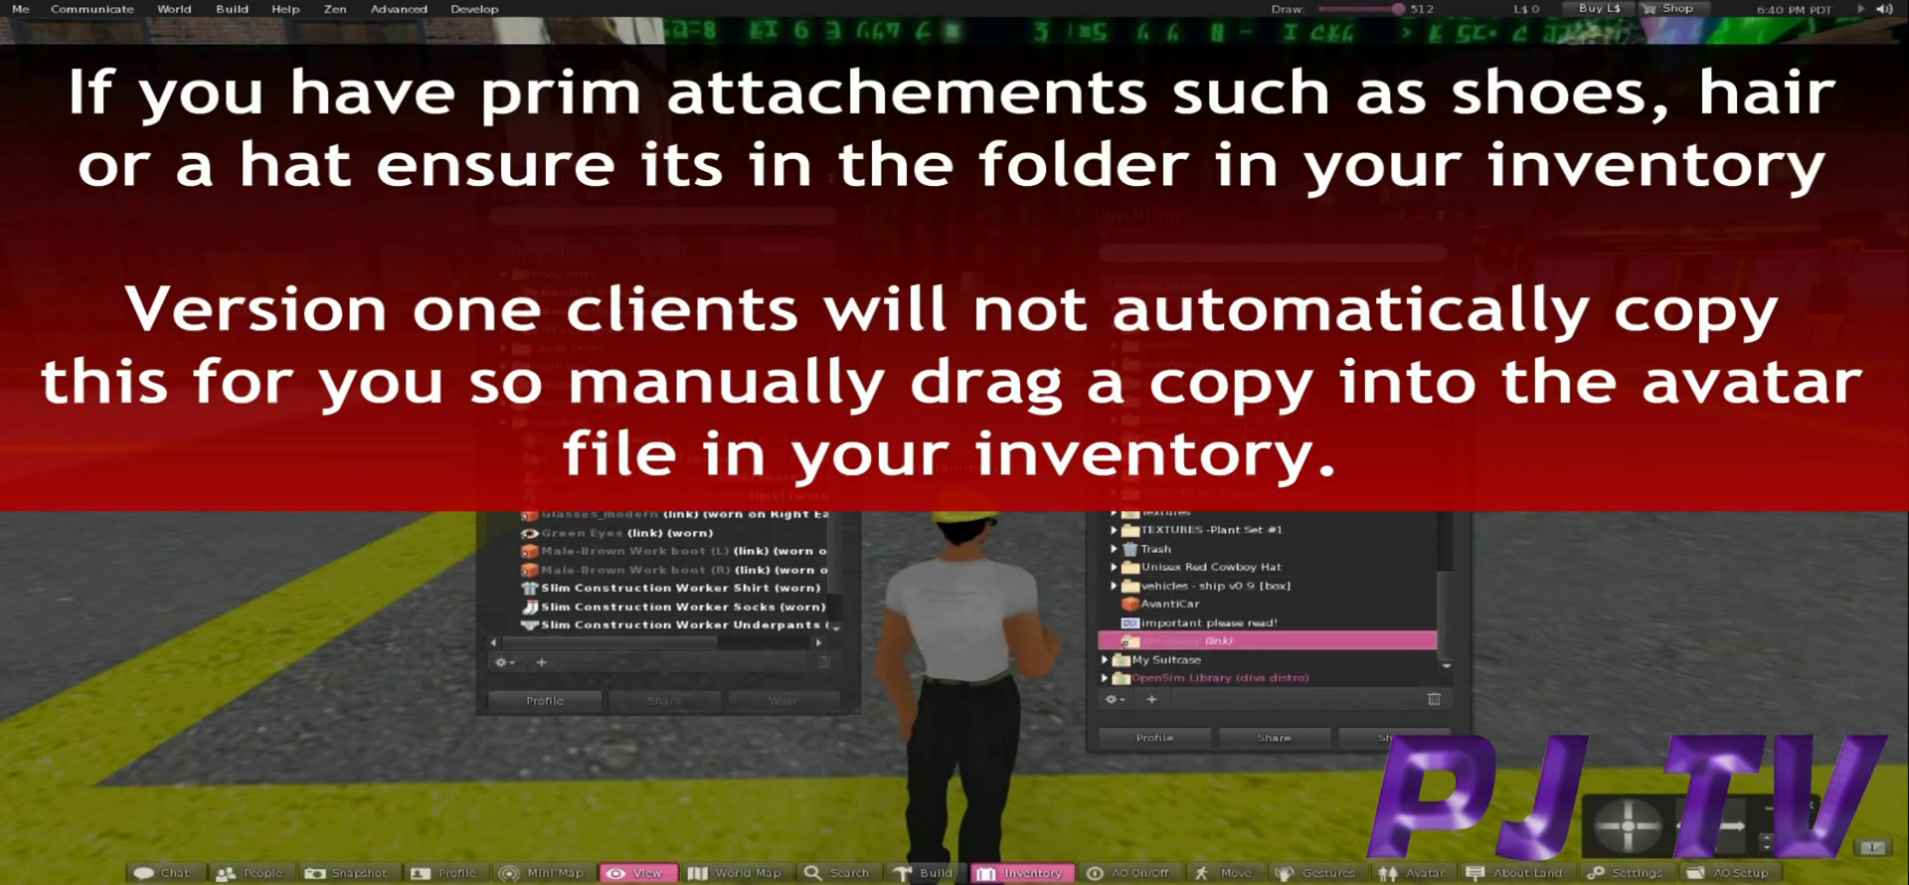
{"action": "right_click", "coordinate": [1155, 641]}
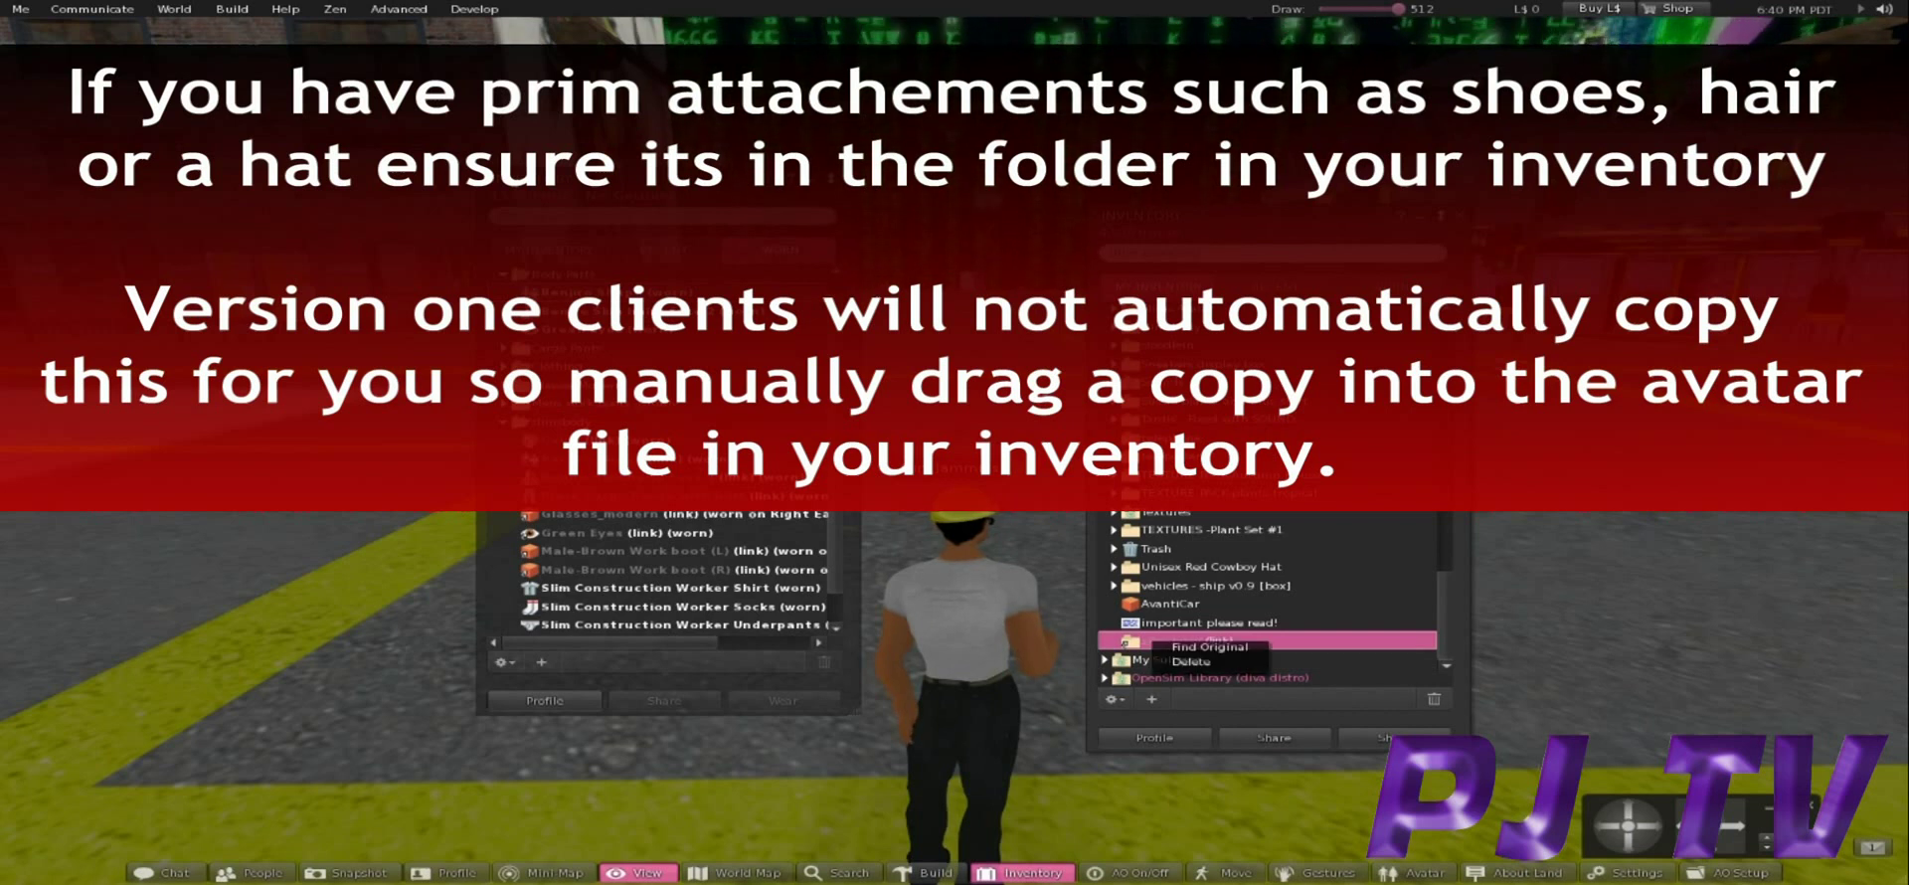
{"action": "left_click", "coordinate": [1191, 662]}
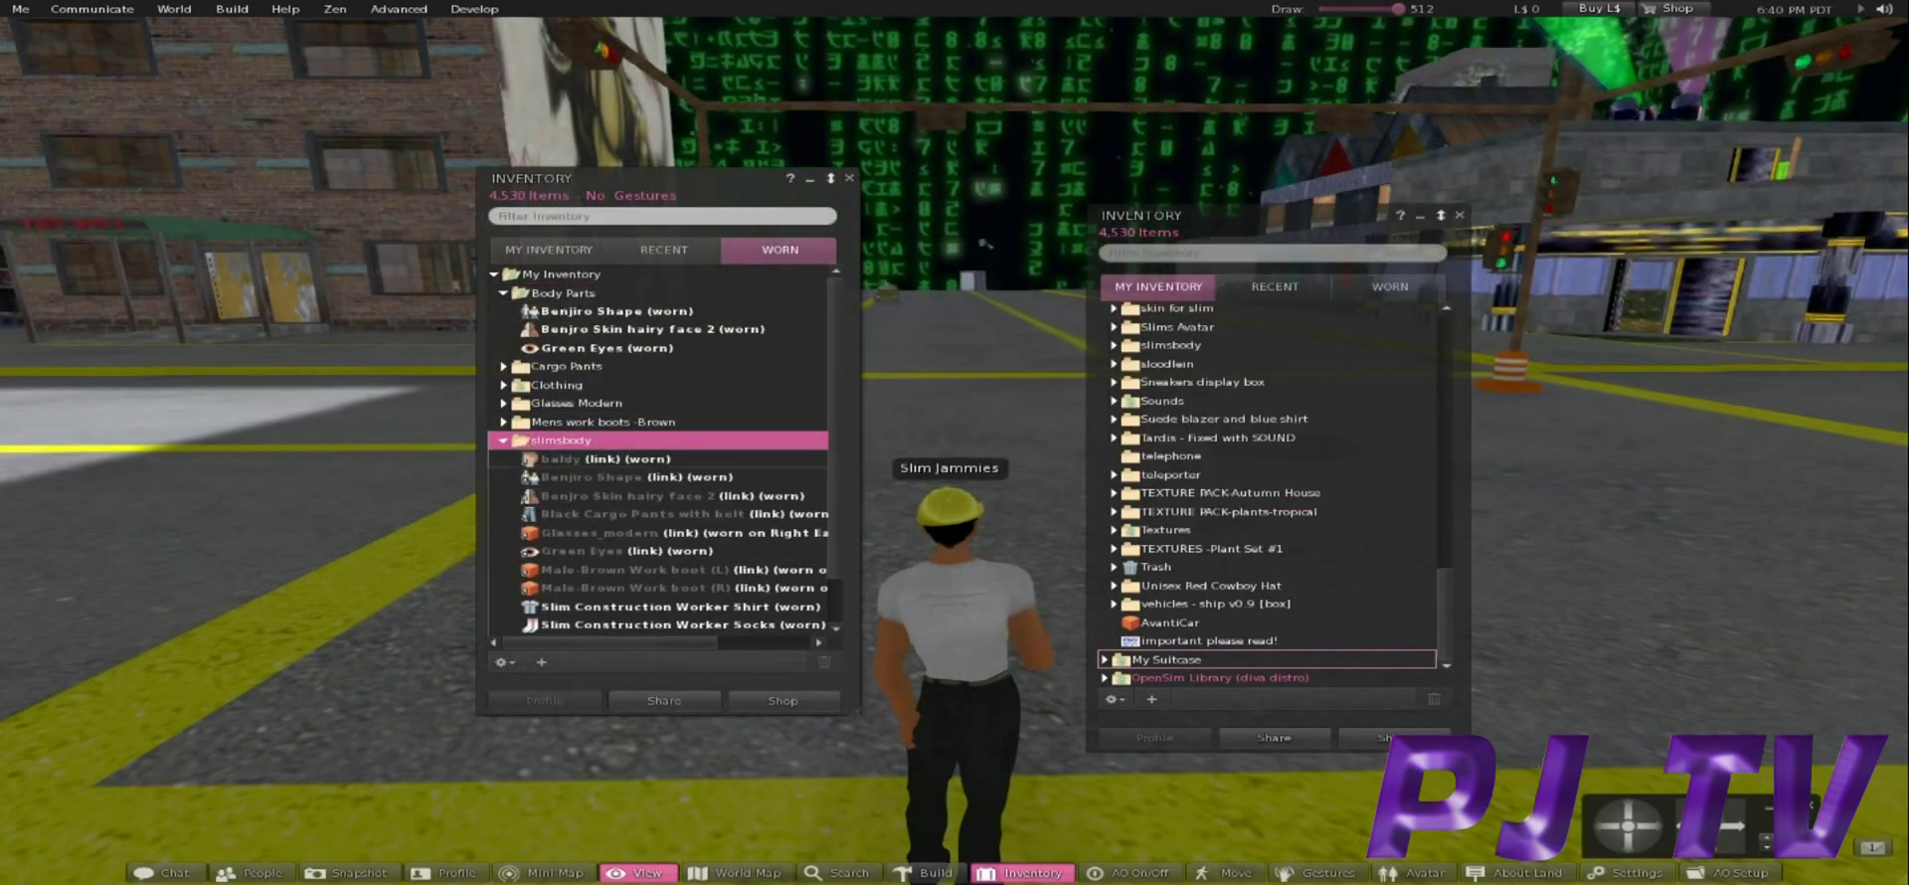
Collapse the worn slimsbody folder and scroll back to the top of My Inventory.
{"action": "key", "text": "Left"}
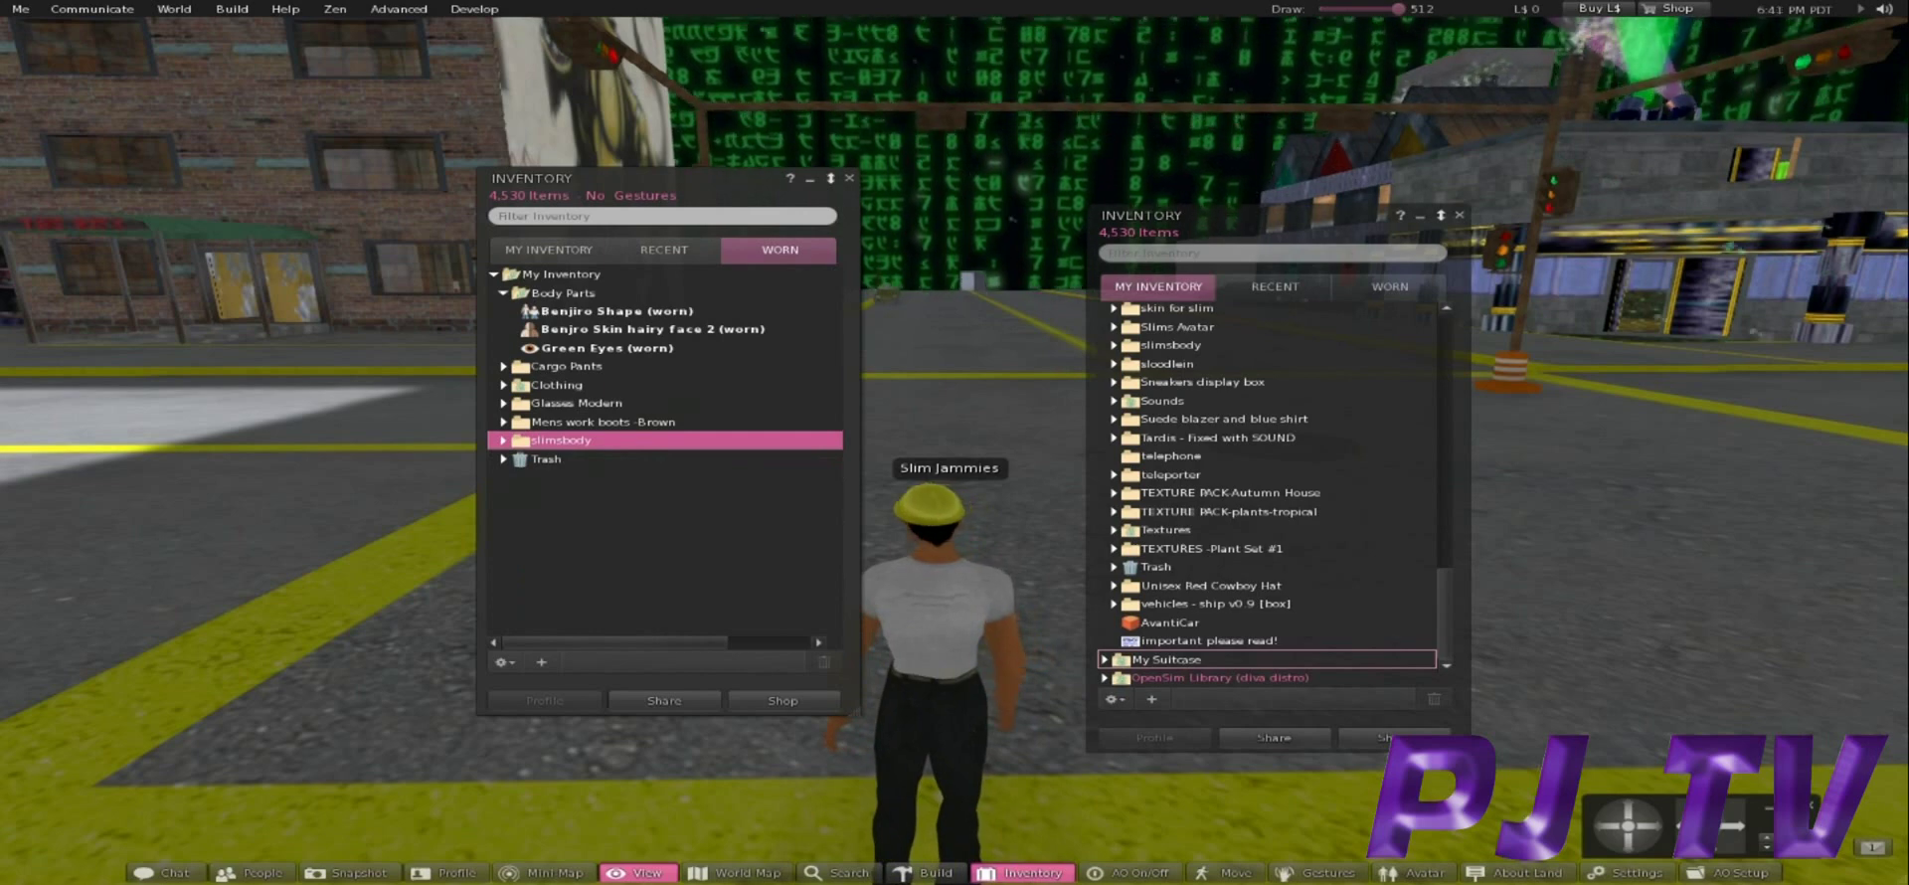
{"action": "scroll", "coordinate": [1268, 497], "scroll_direction": "up", "scroll_amount": 3}
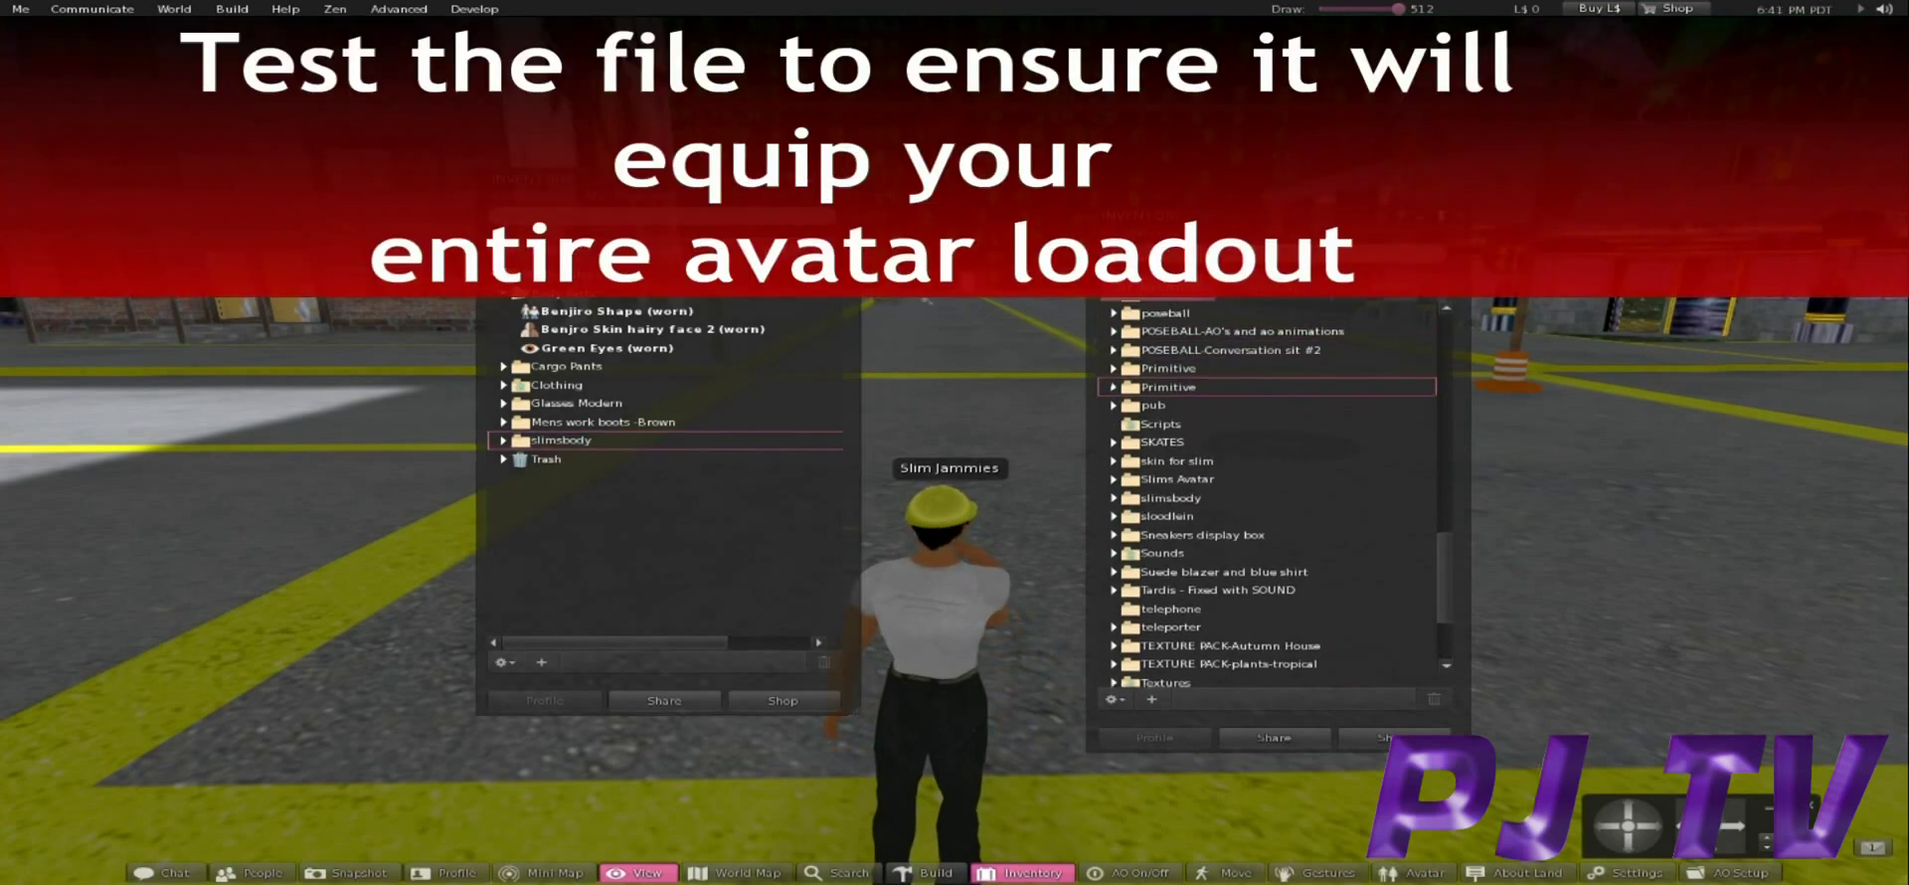
{"action": "key", "text": "Up"}
{"action": "key", "text": "Up"}
{"action": "key", "text": "Up"}
{"action": "key", "text": "Up"}
{"action": "key", "text": "Up"}
{"action": "key", "text": "Up"}
{"action": "key", "text": "Up"}
{"action": "key", "text": "Up"}
{"action": "key", "text": "Up"}
{"action": "key", "text": "Up"}
{"action": "key", "text": "Up"}
{"action": "key", "text": "Up"}
{"action": "key", "text": "Up"}
{"action": "key", "text": "Up"}
{"action": "key", "text": "Up"}
{"action": "key", "text": "Up"}
{"action": "key", "text": "Up"}
{"action": "key", "text": "Up"}
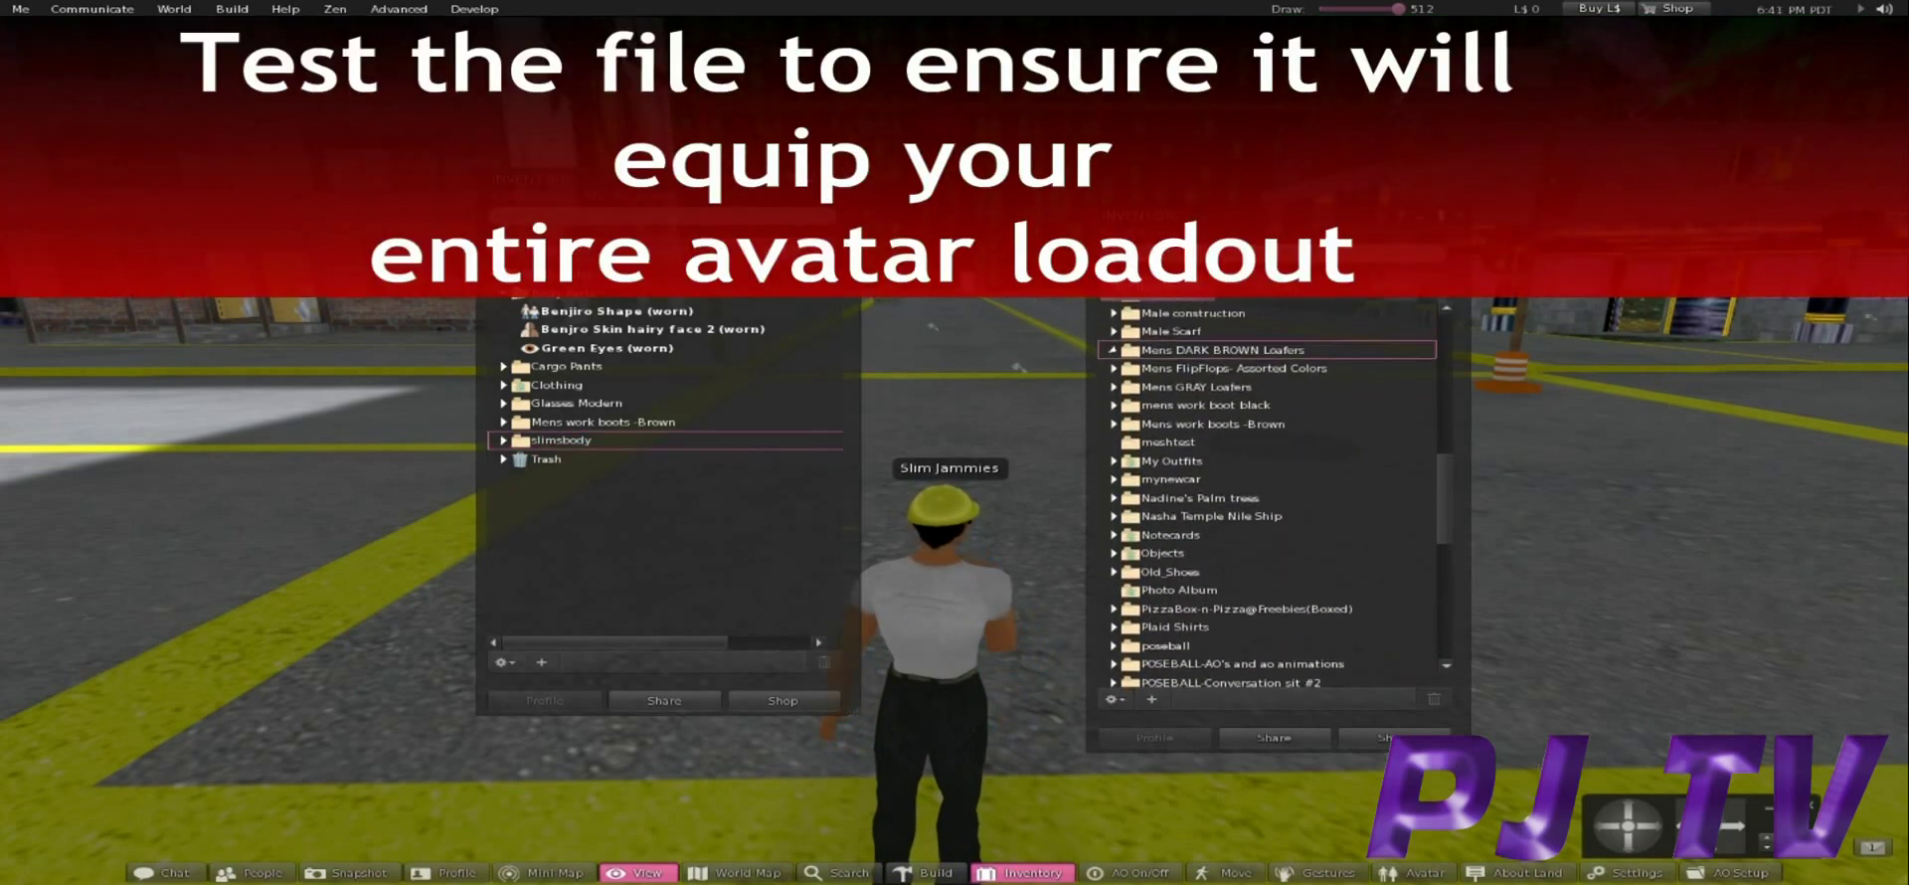
{"action": "scroll", "coordinate": [1268, 497], "scroll_direction": "up", "scroll_amount": 7}
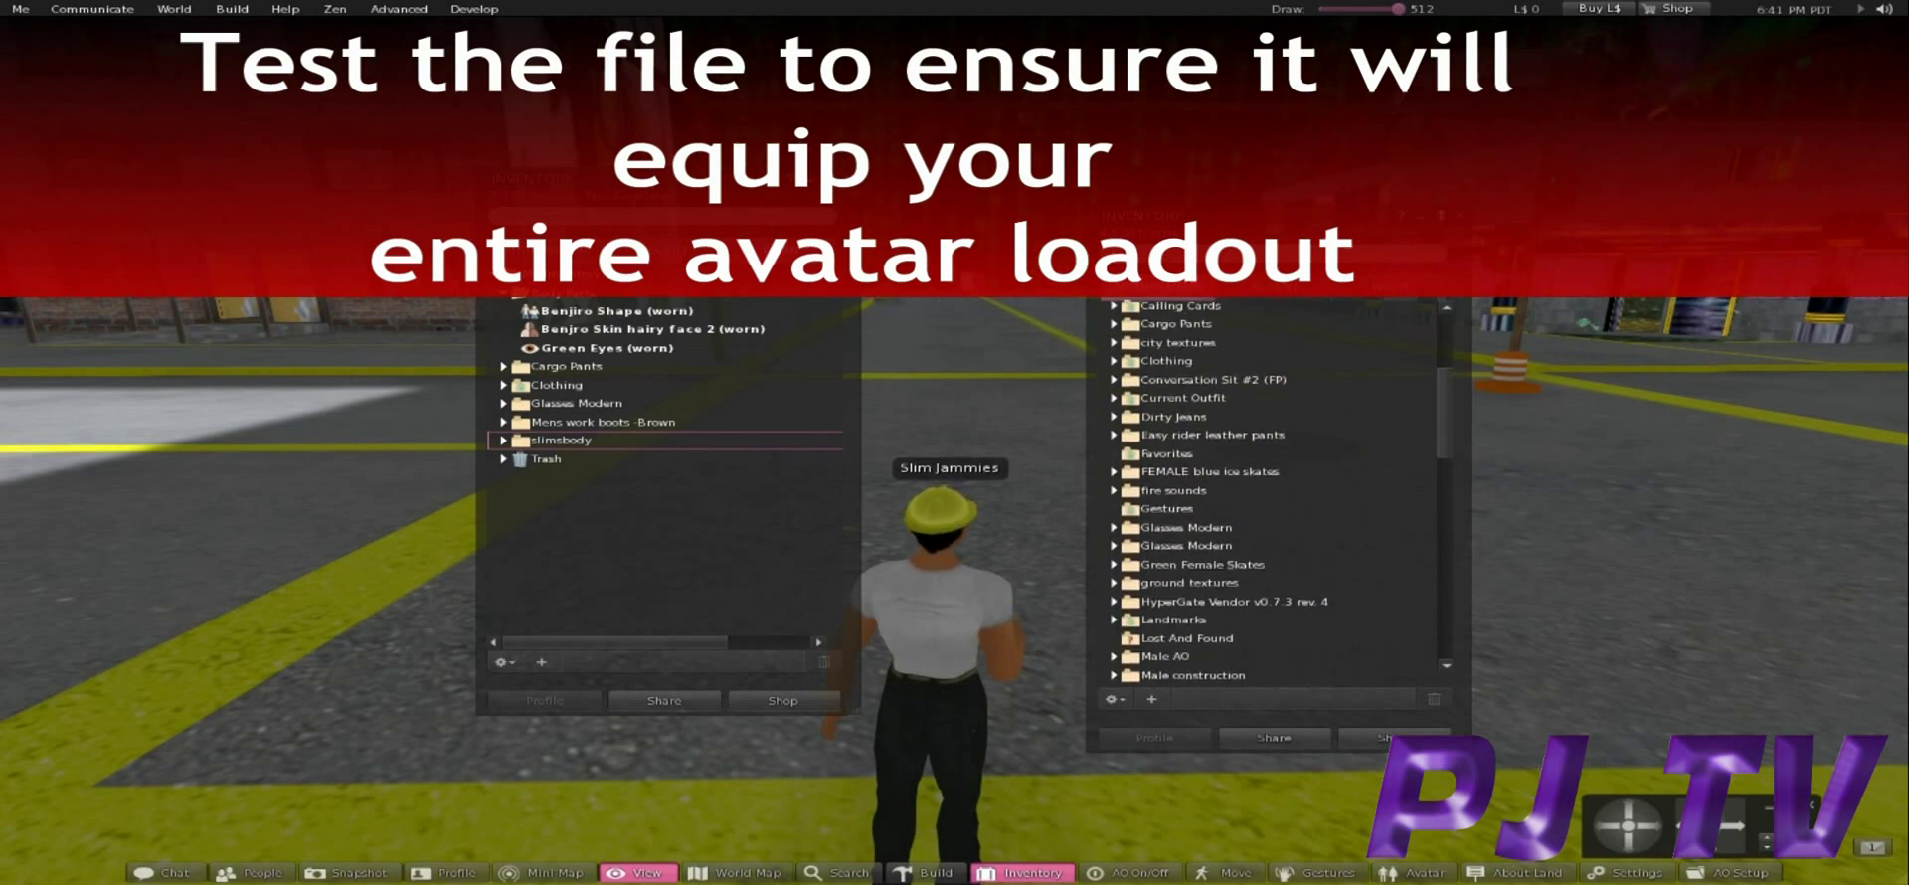
{"action": "scroll", "coordinate": [1268, 497], "scroll_direction": "up", "scroll_amount": 4}
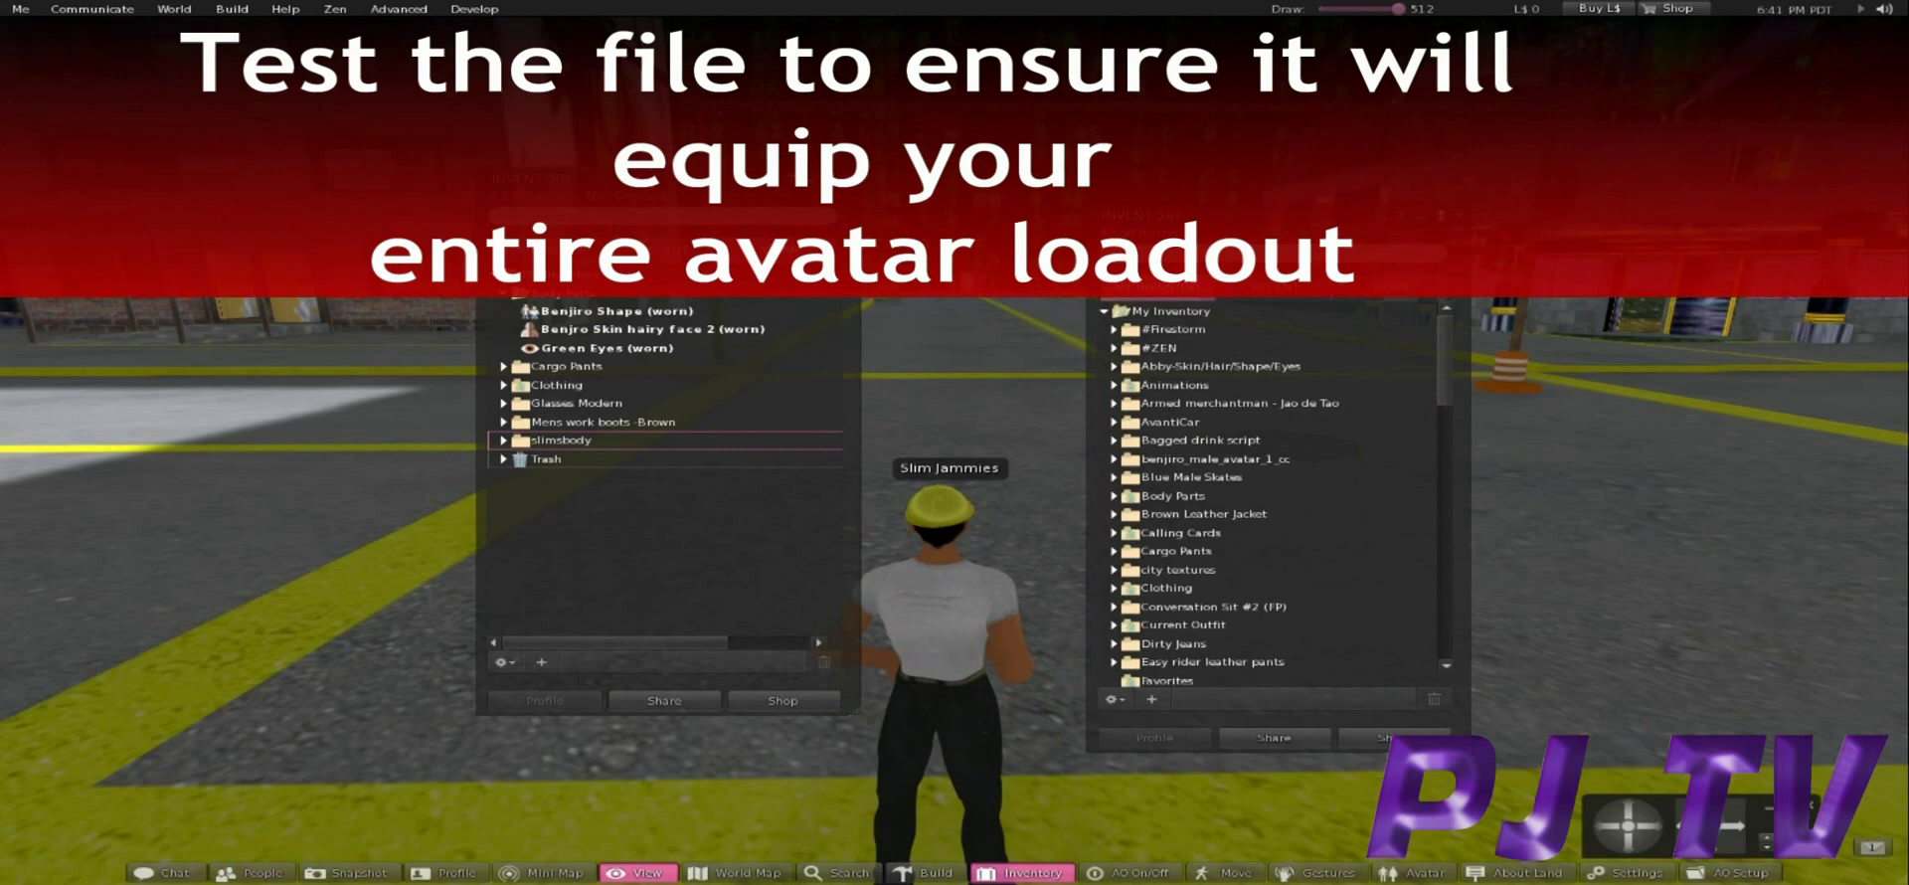
{"action": "key", "text": "Right"}
Filter the inventory for 'slims', then find and expand the slimsbody folder to view its items.
{"action": "key", "text": "Left"}
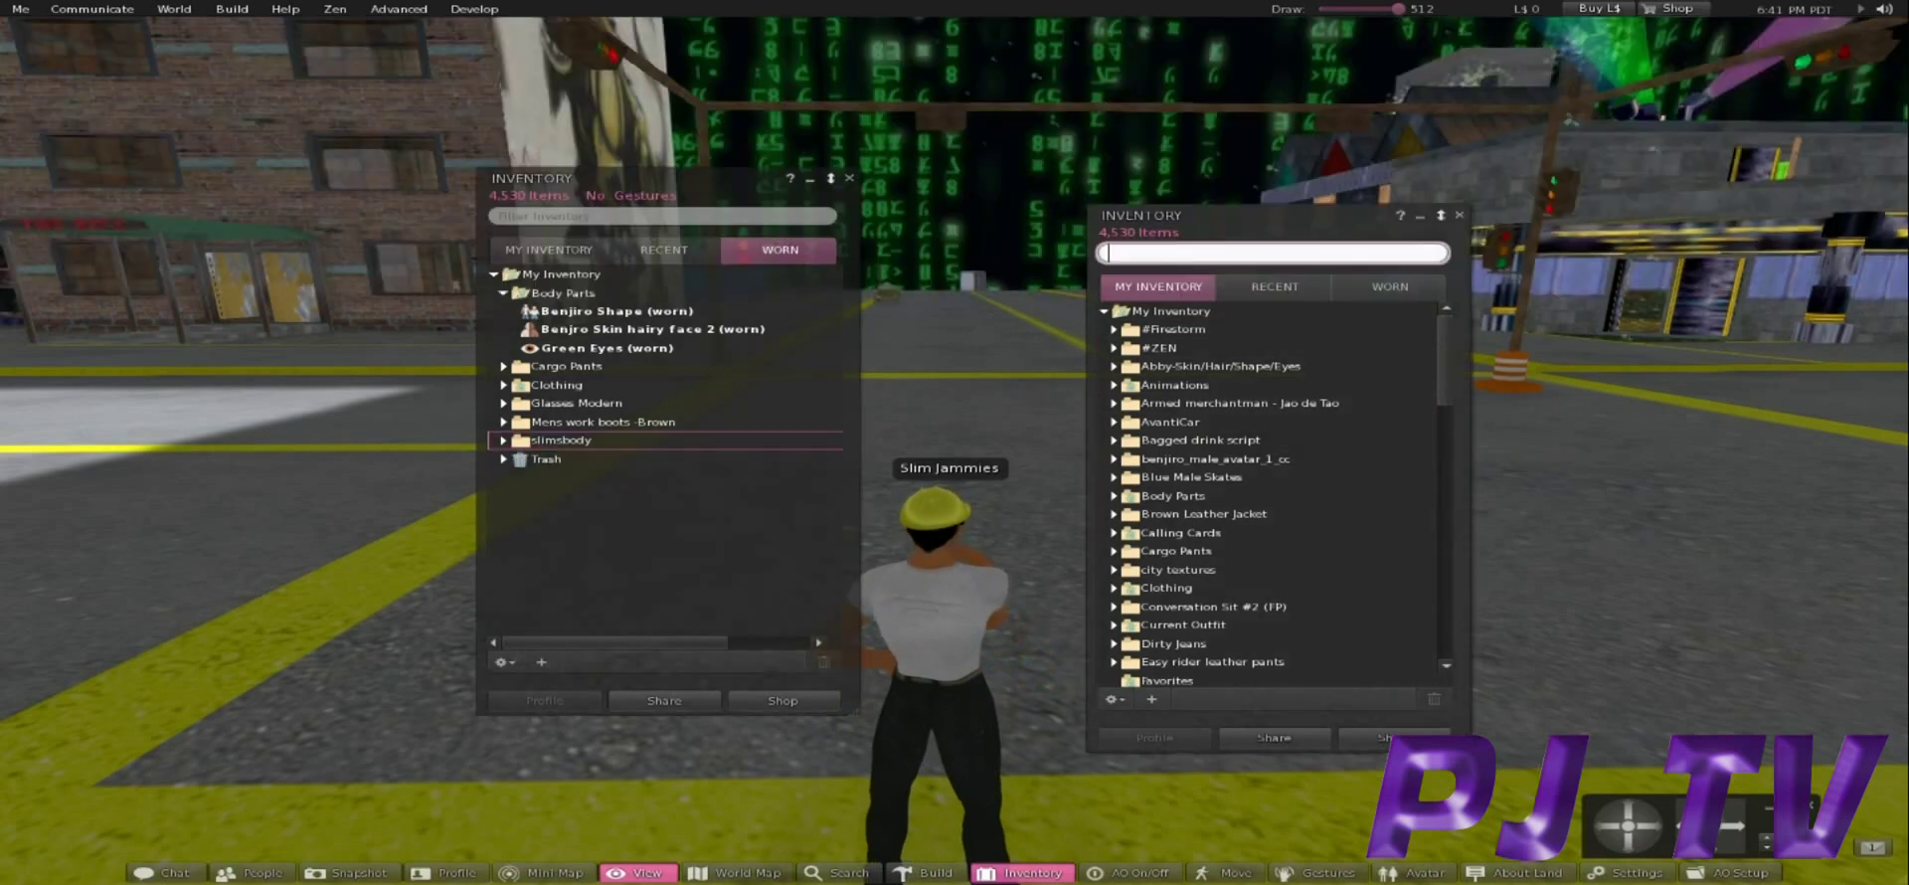
{"action": "type", "text": "slims"}
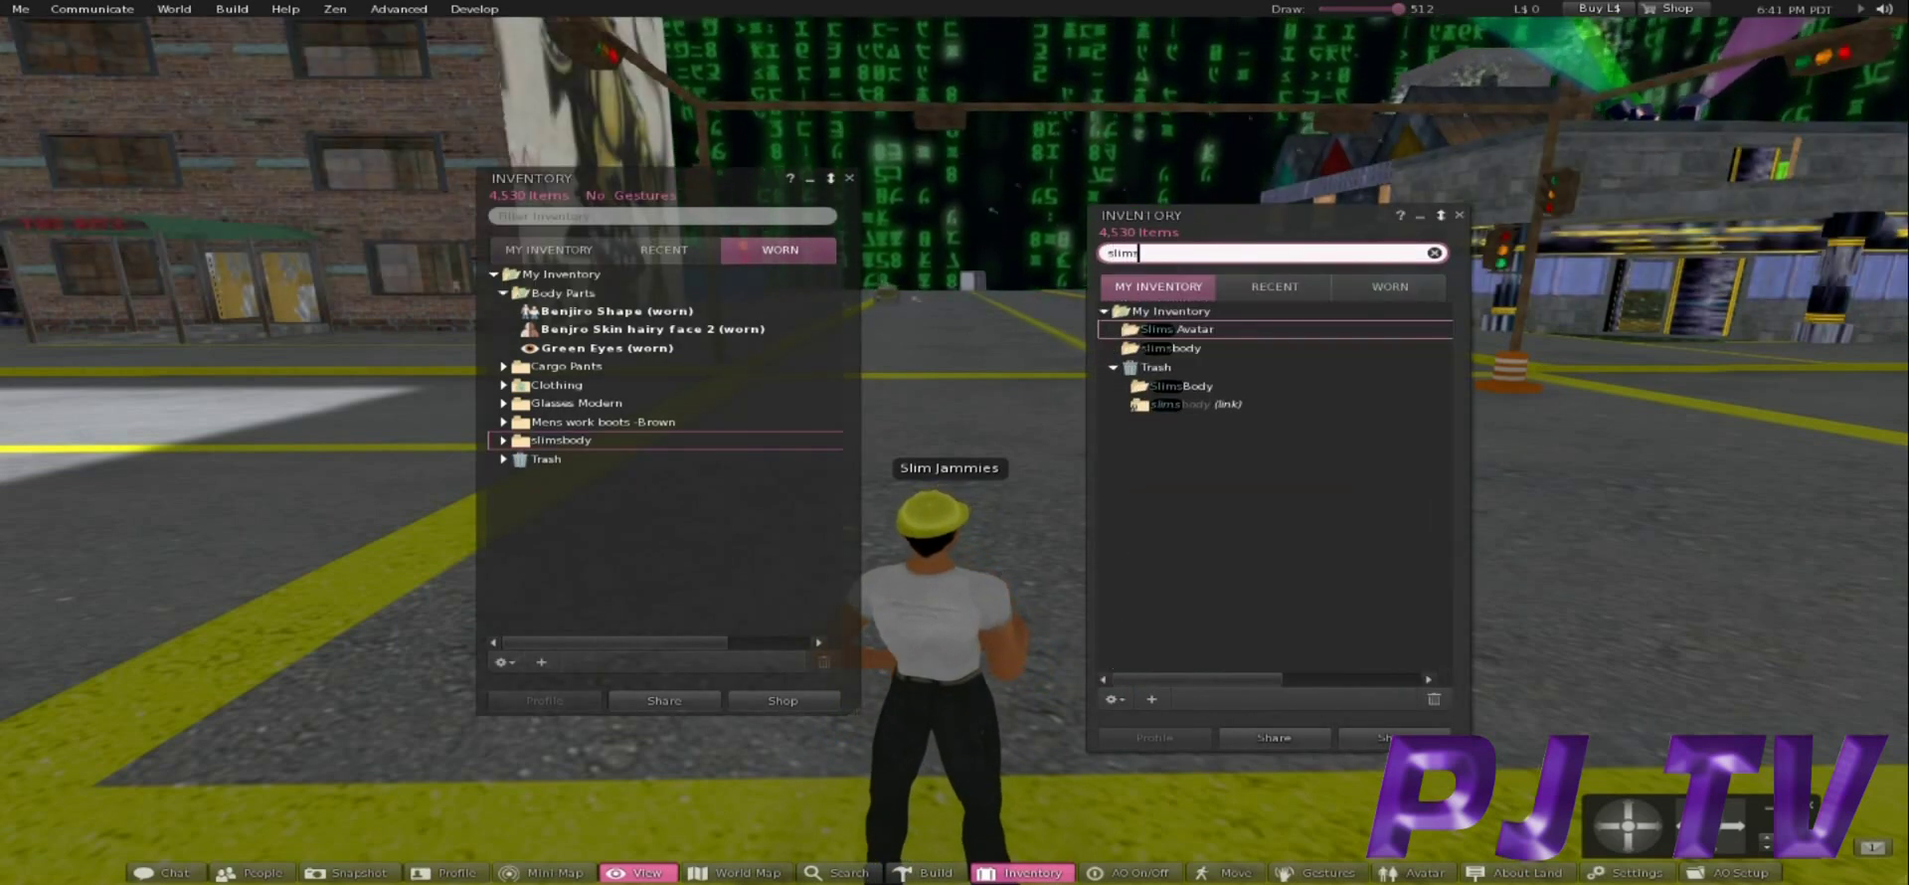
{"action": "left_click", "coordinate": [1173, 348]}
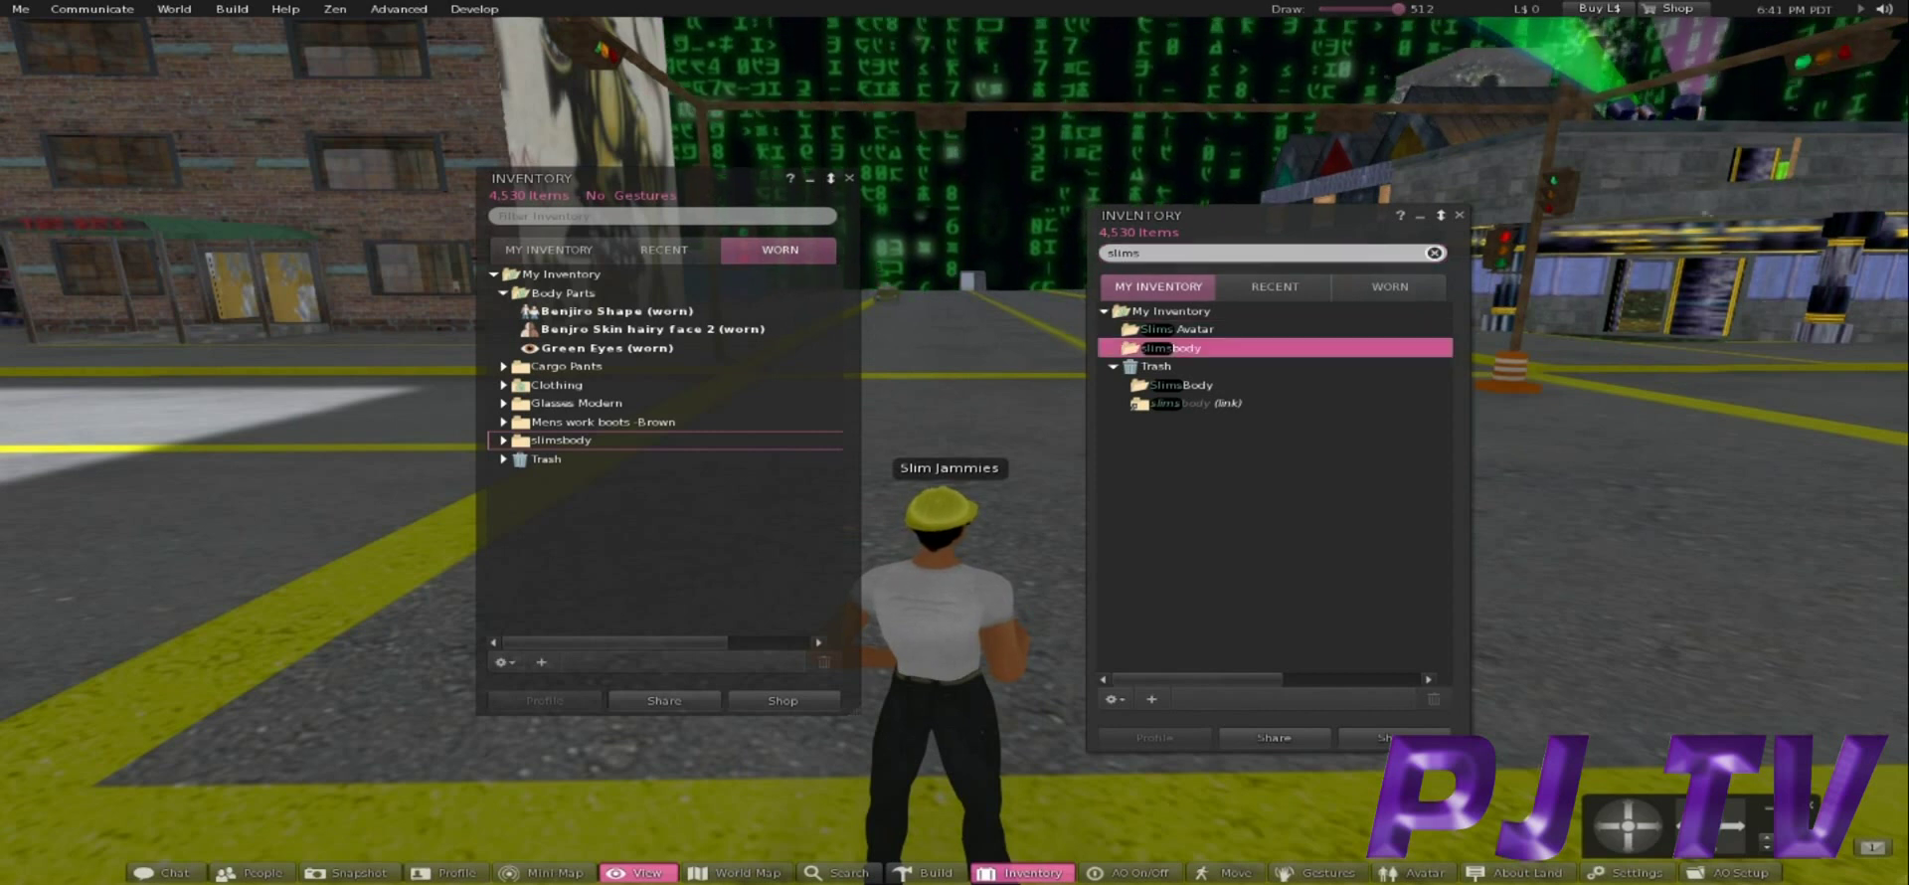
{"action": "left_click", "coordinate": [1434, 253]}
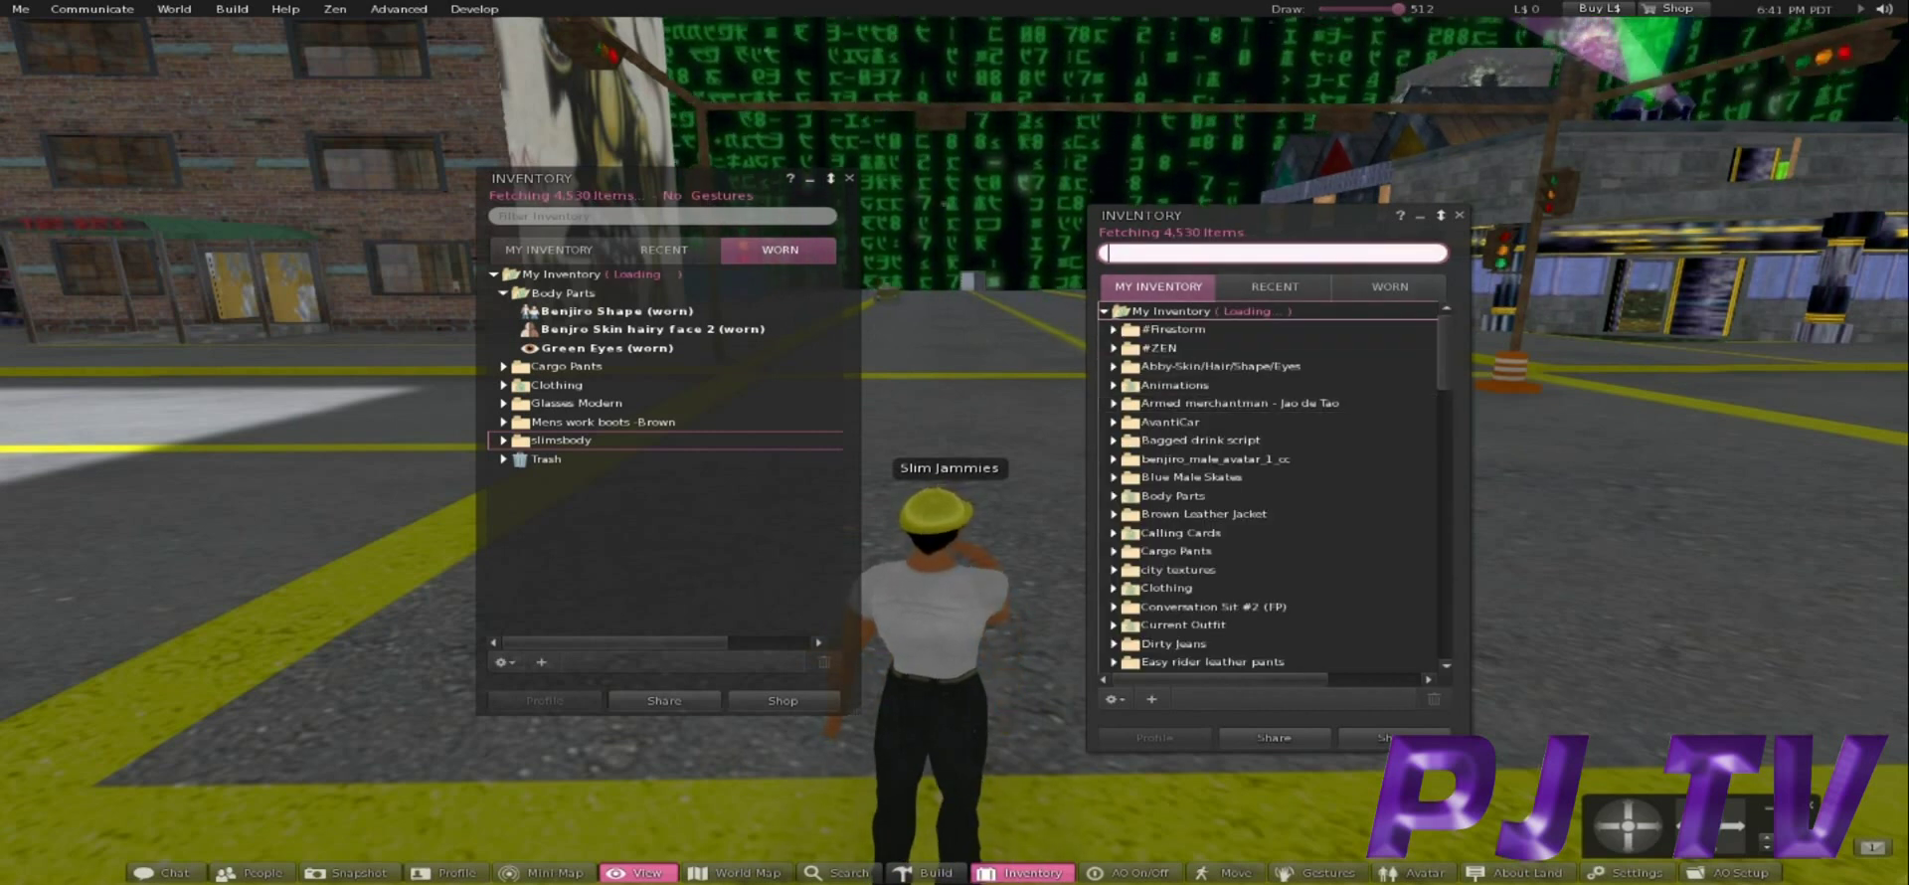
{"action": "type", "text": "slims"}
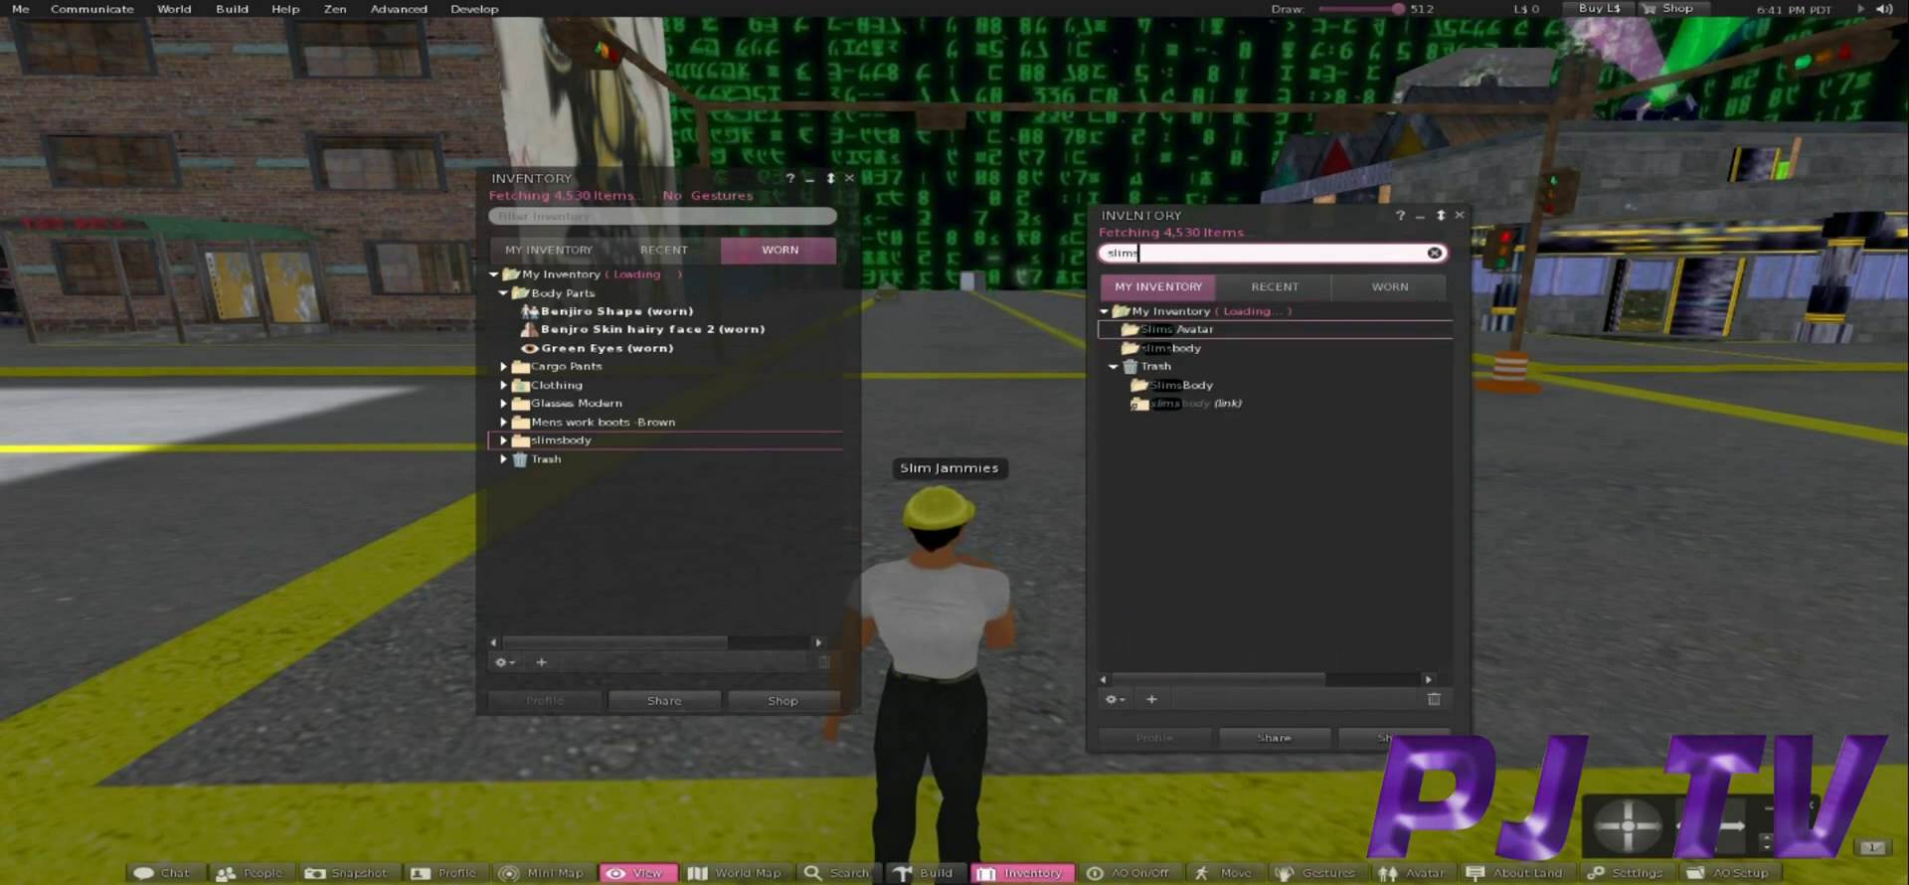
{"action": "key", "text": "BackSpace"}
{"action": "key", "text": "BackSpace"}
{"action": "key", "text": "BackSpace"}
{"action": "key", "text": "BackSpace"}
{"action": "key", "text": "BackSpace"}
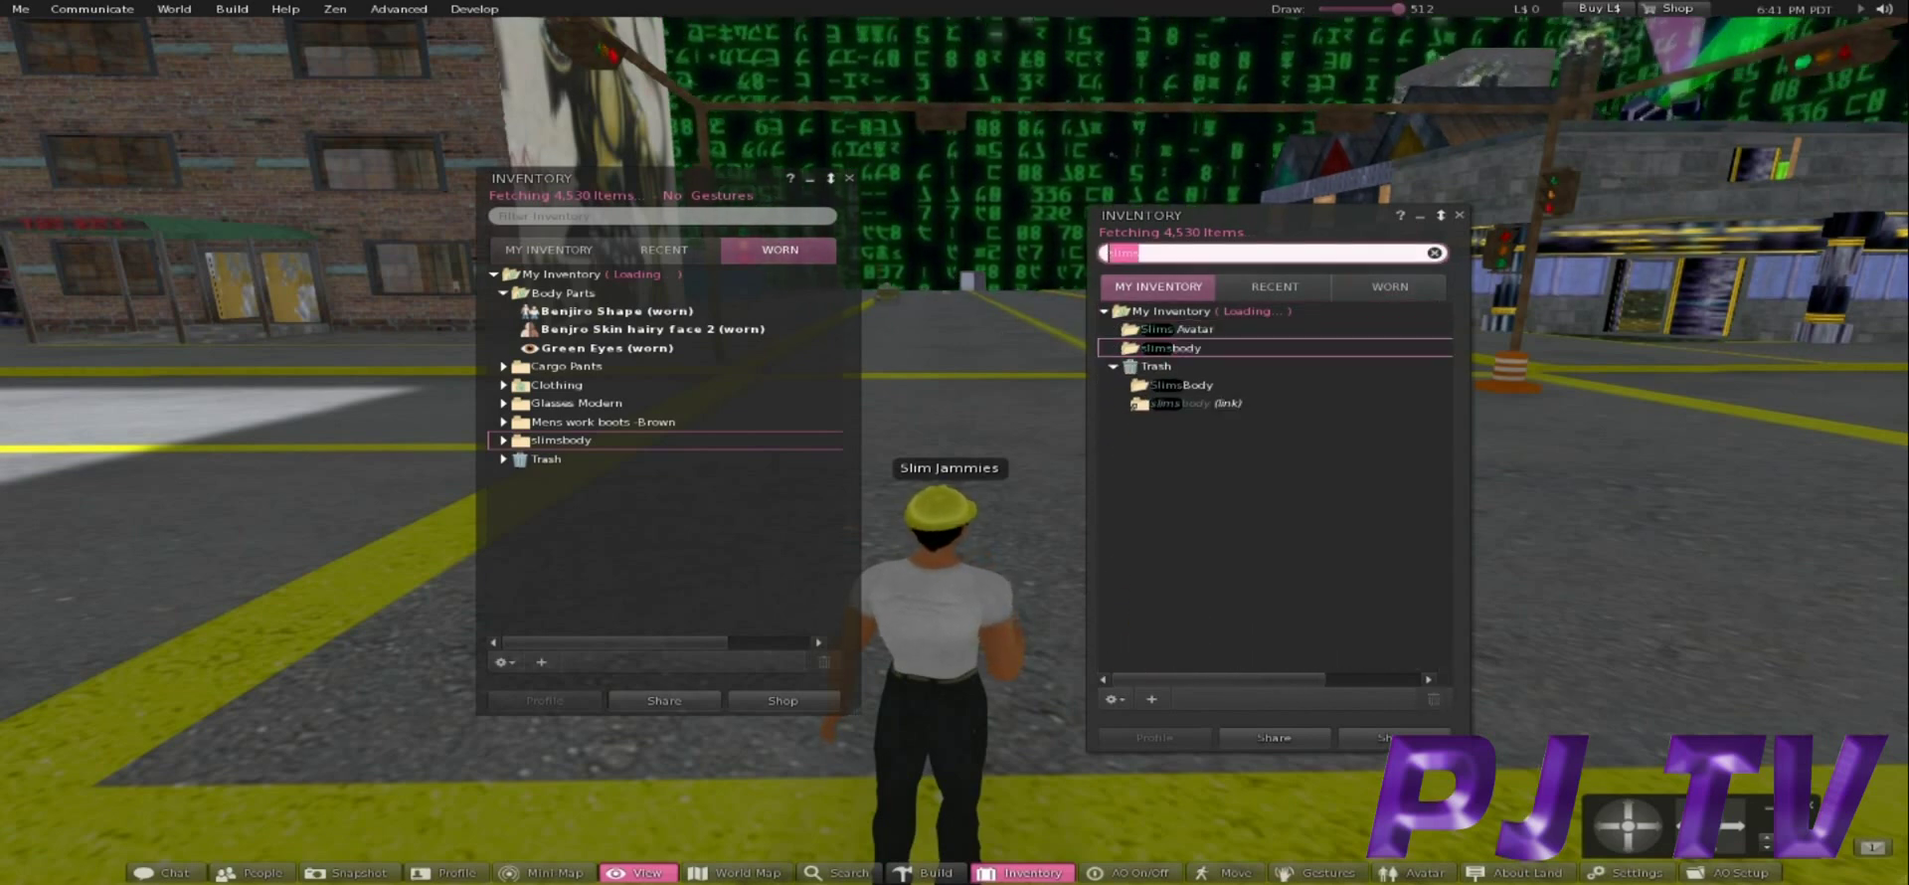
{"action": "scroll", "coordinate": [1273, 487], "scroll_direction": "down", "scroll_amount": 6}
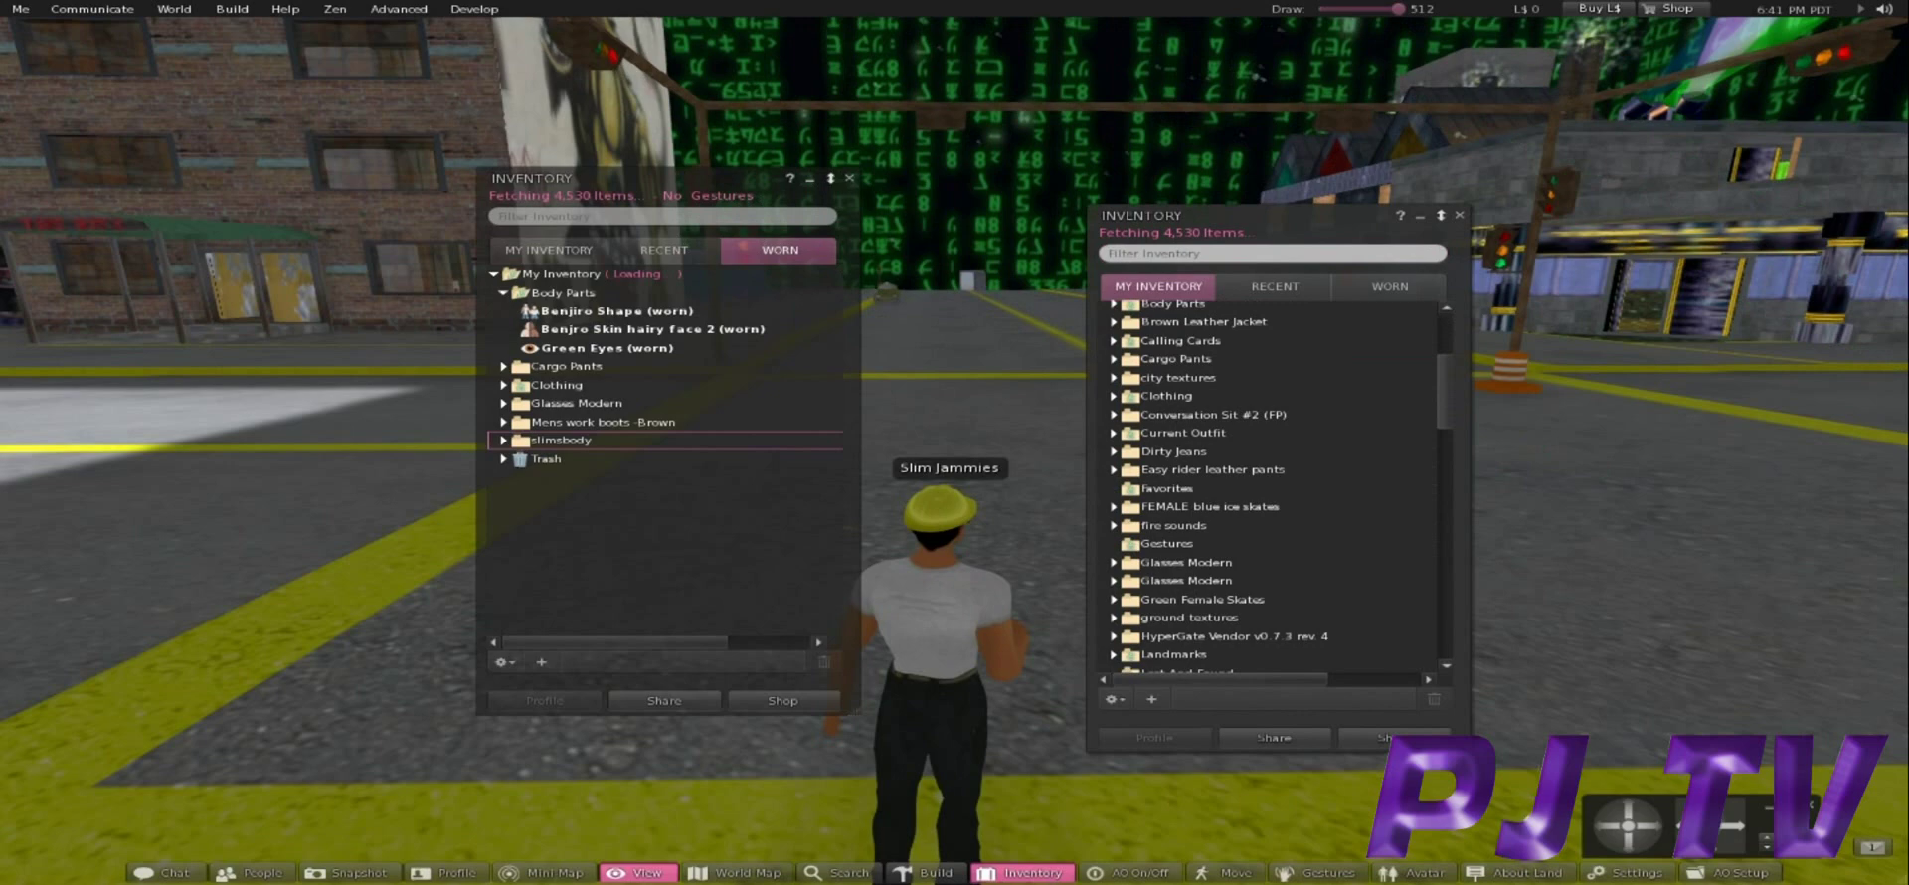
{"action": "scroll", "coordinate": [1273, 487], "scroll_direction": "down", "scroll_amount": 4}
{"action": "left_click", "coordinate": [1171, 660]}
{"action": "left_click", "coordinate": [1114, 659]}
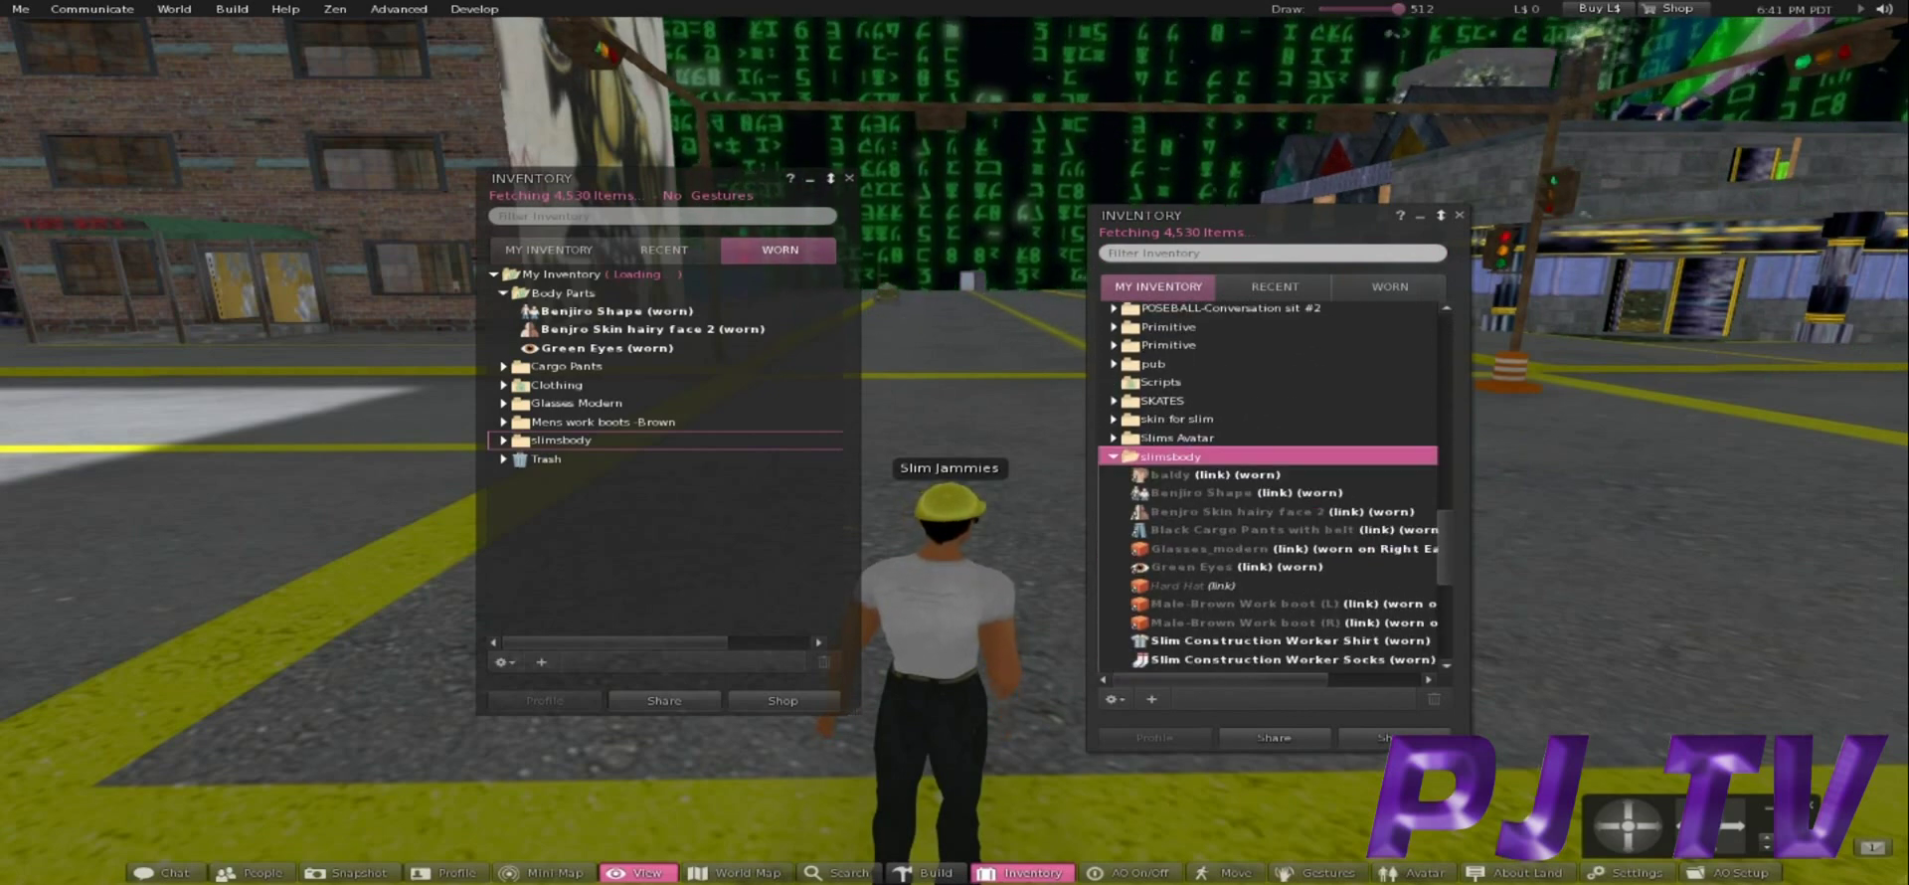
{"action": "scroll", "coordinate": [1273, 487], "scroll_direction": "down", "scroll_amount": 1}
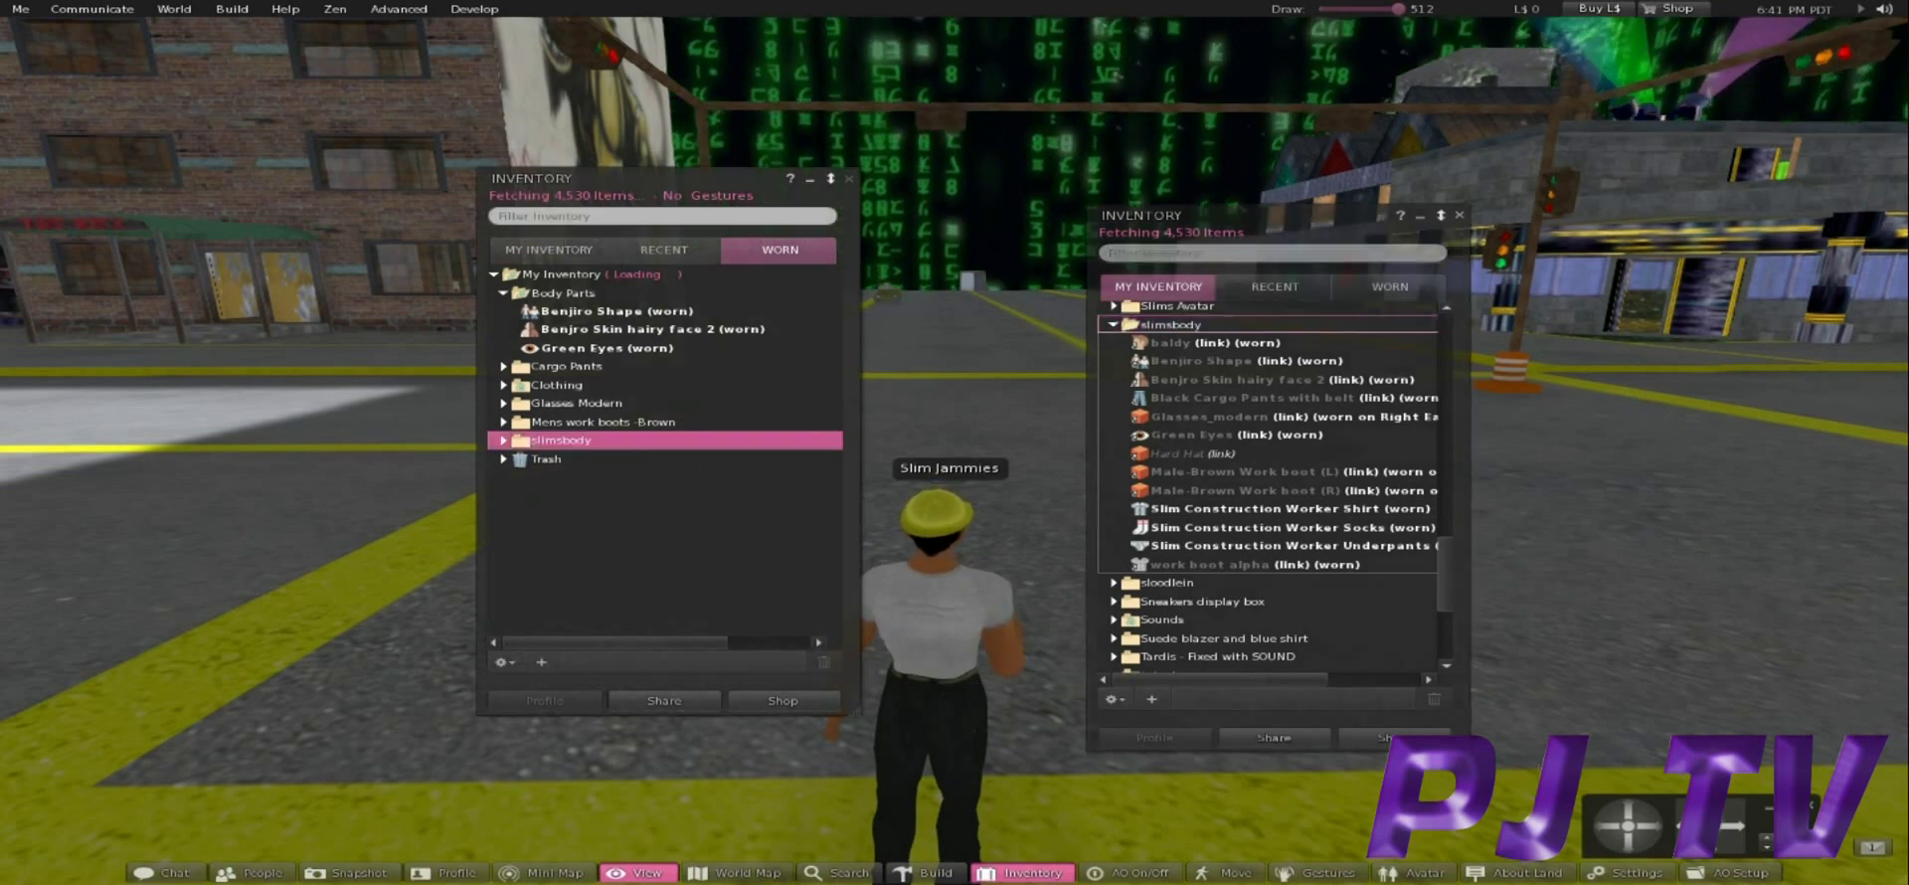
Close both inventory windows and quit Zen Viewer via Me > Exit, confirming the prompt.
{"action": "key", "text": "ctrl+i"}
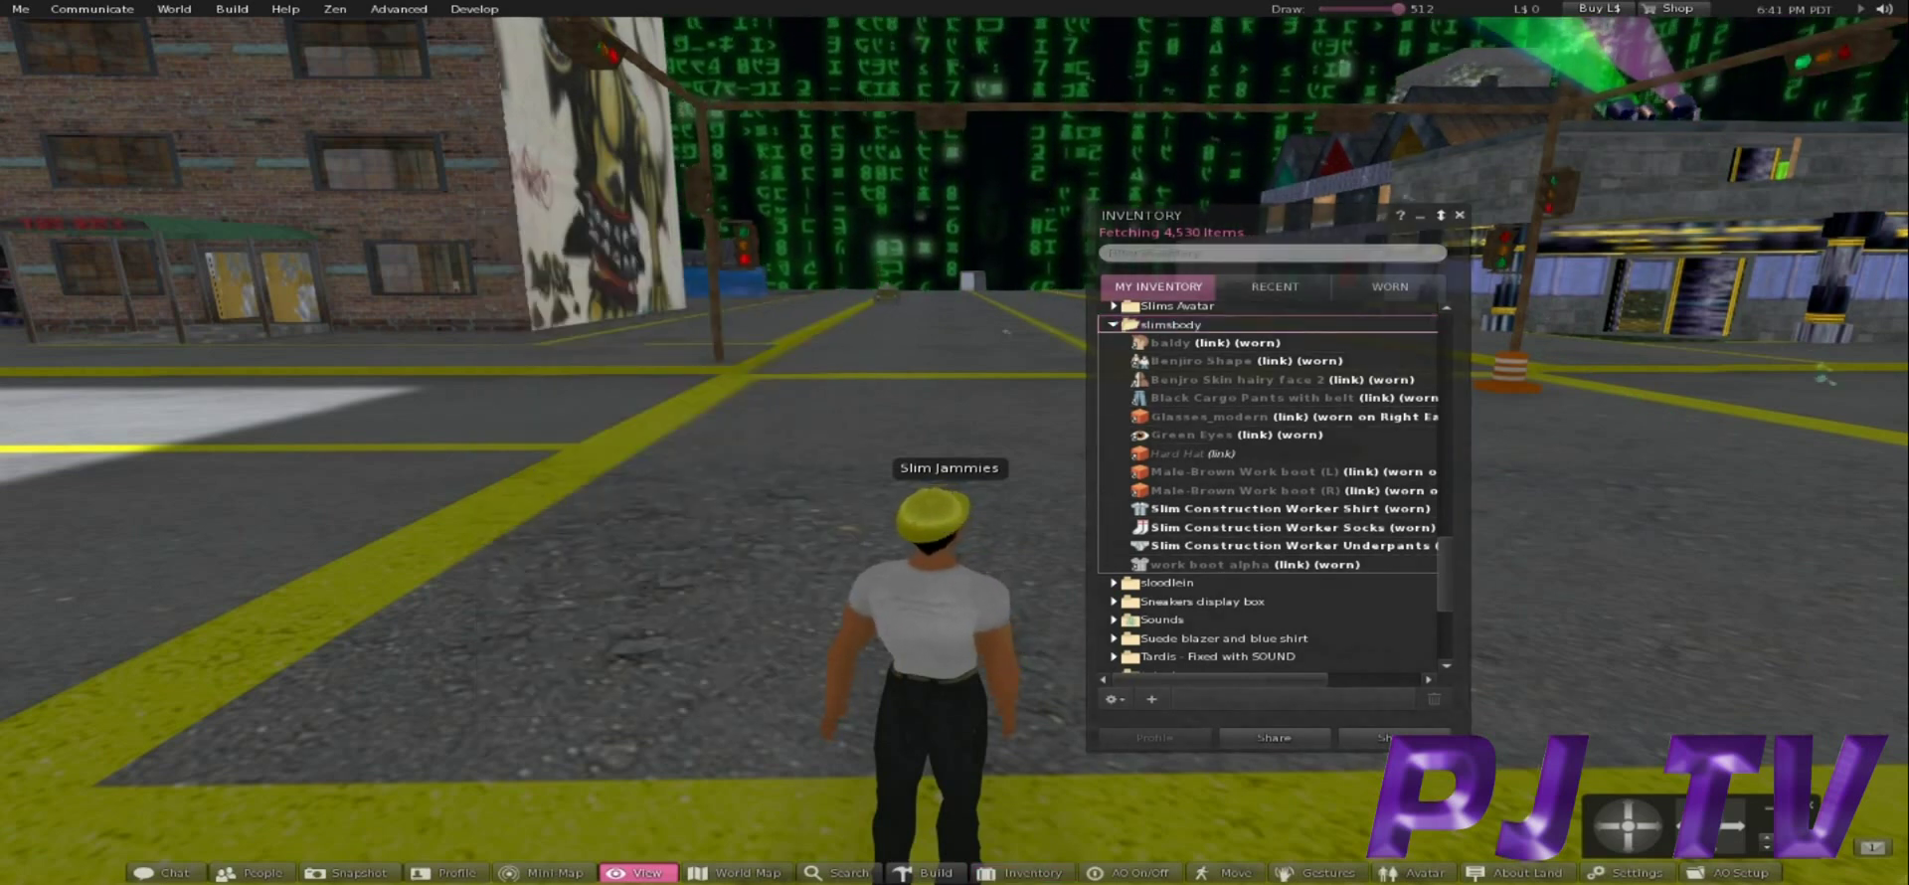
{"action": "key", "text": "ctrl+i"}
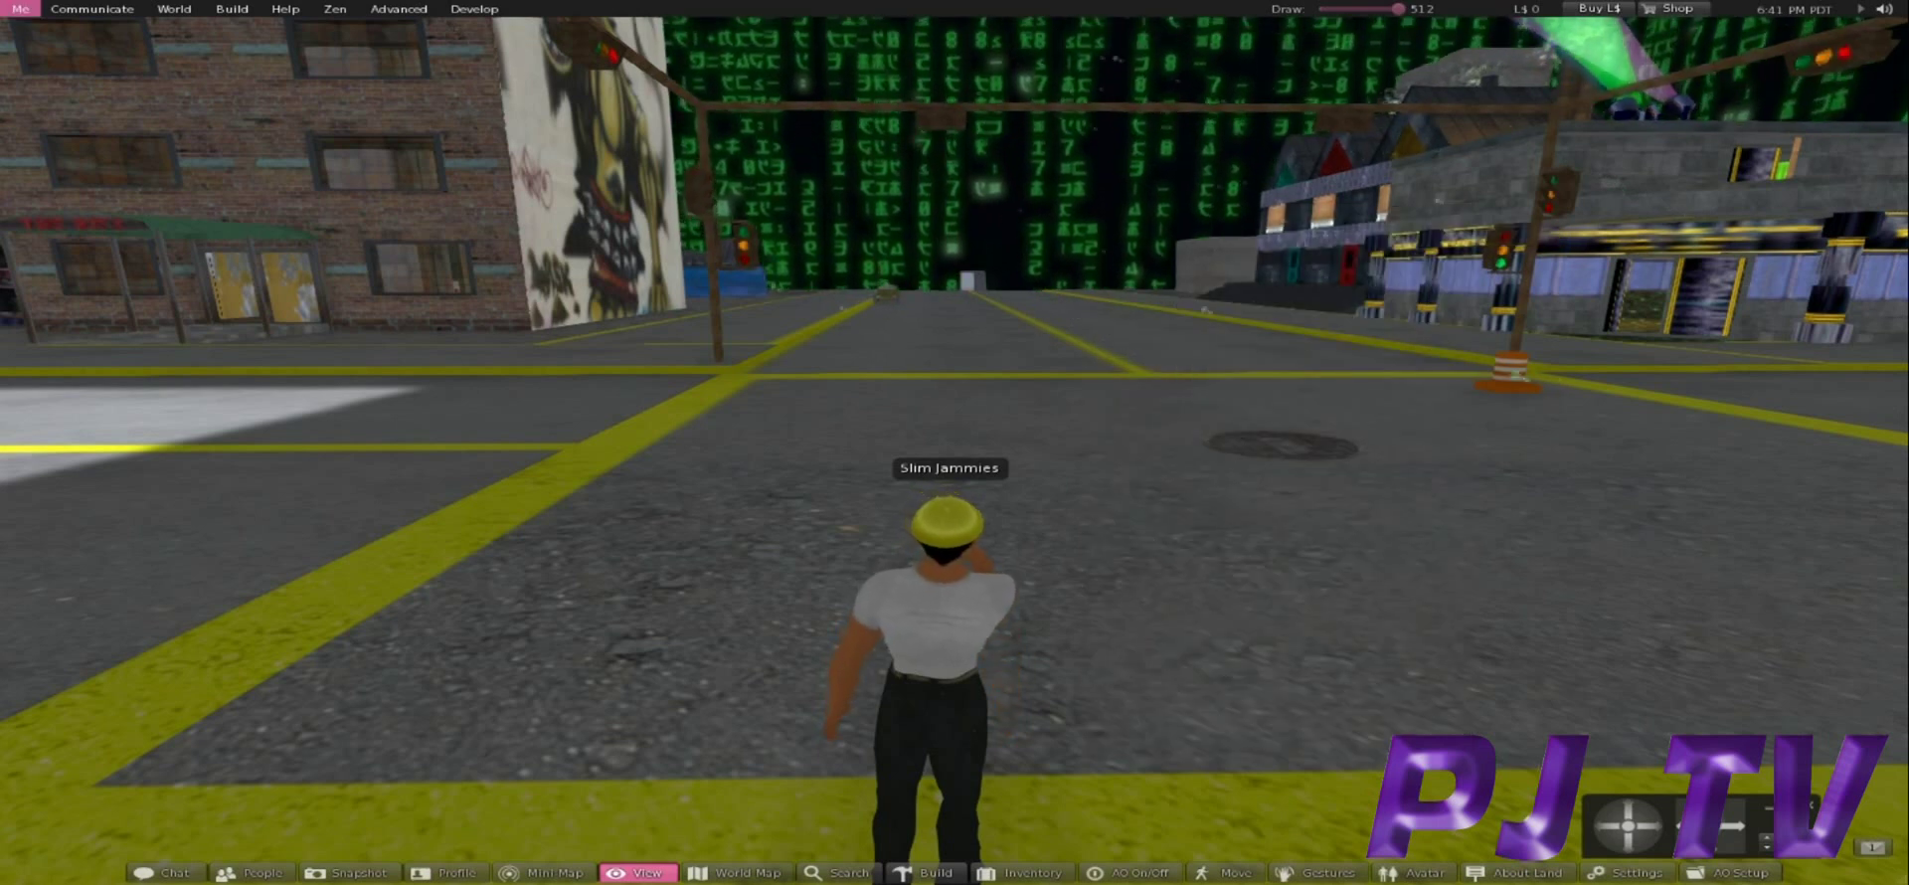
{"action": "left_click", "coordinate": [20, 8]}
{"action": "left_click", "coordinate": [68, 290]}
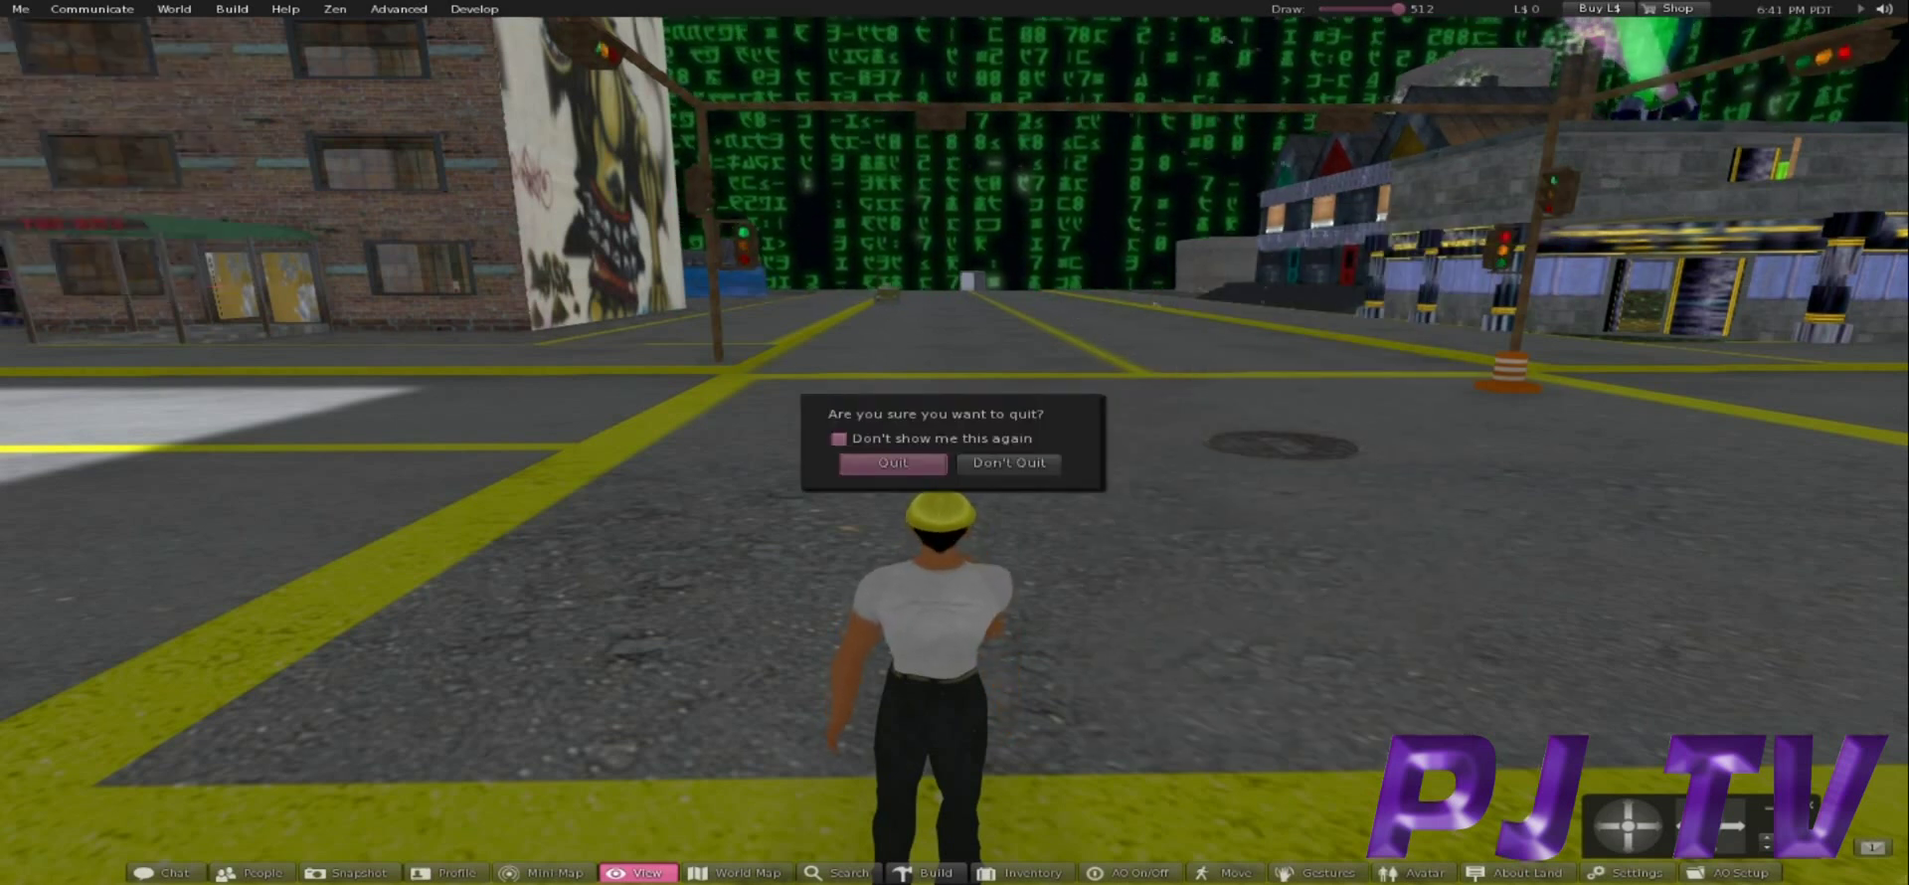
{"action": "key", "text": "Return"}
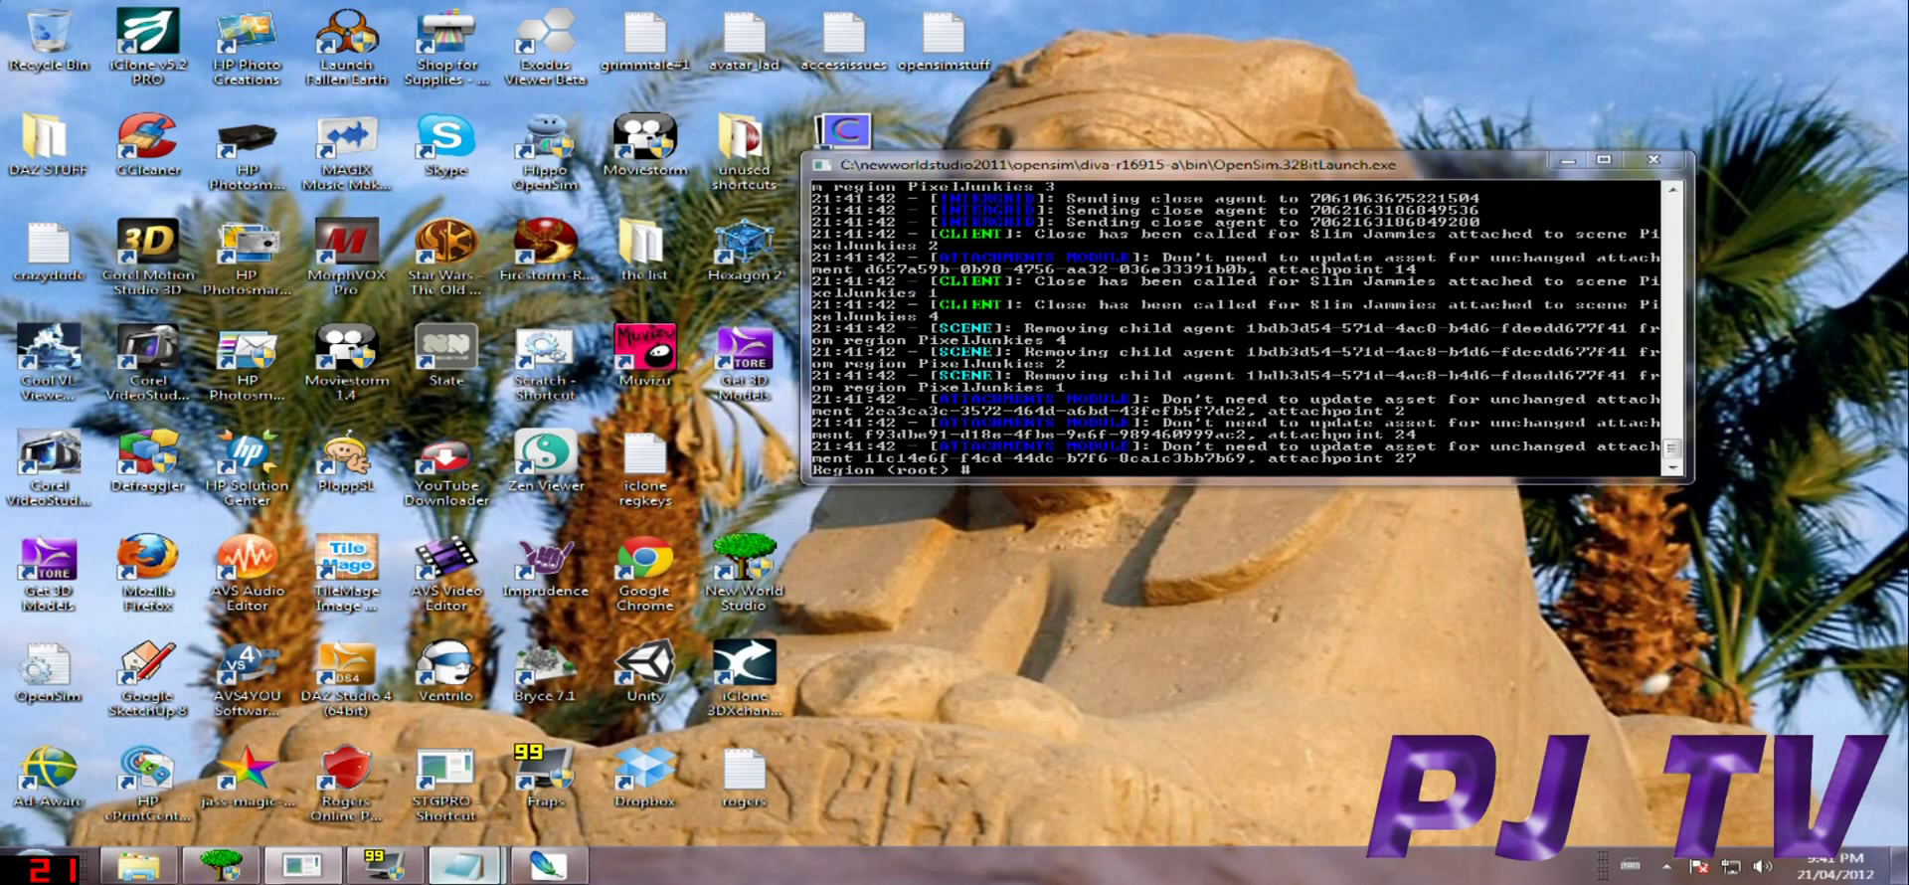
Type 'slimsbody' into the Notepad note, move Notepad left, and switch to the OpenSim console.
{"action": "mouse_move", "coordinate": [462, 864]}
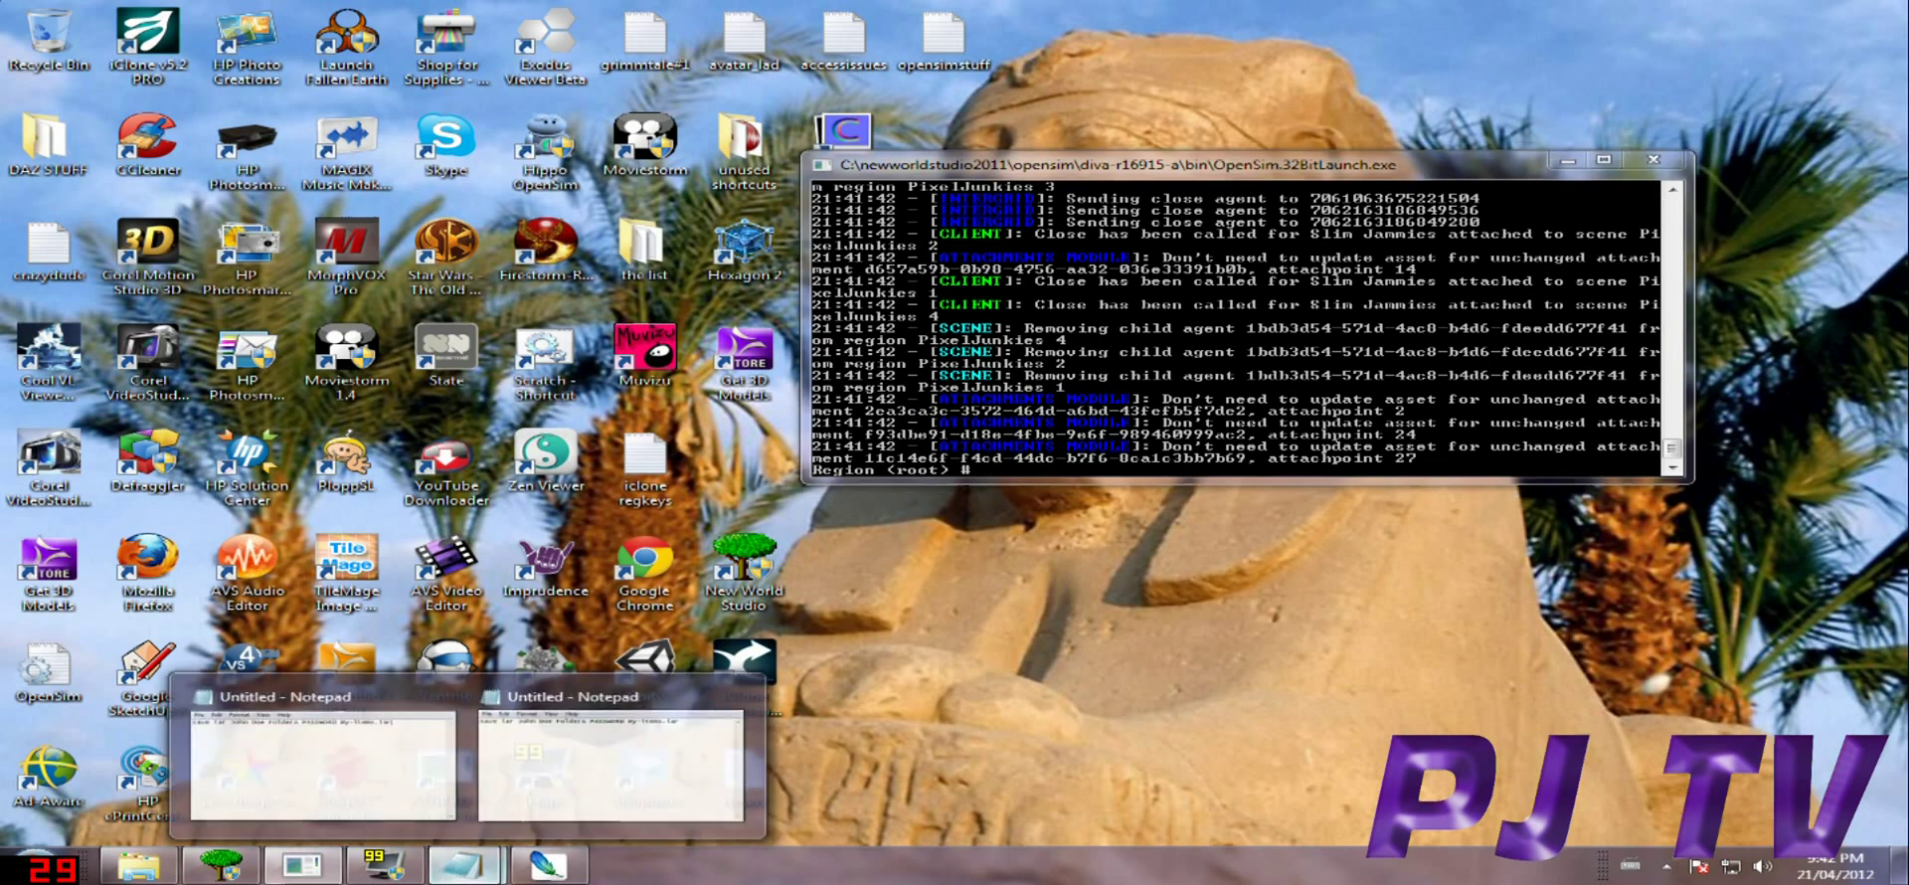
{"action": "left_click", "coordinate": [462, 865]}
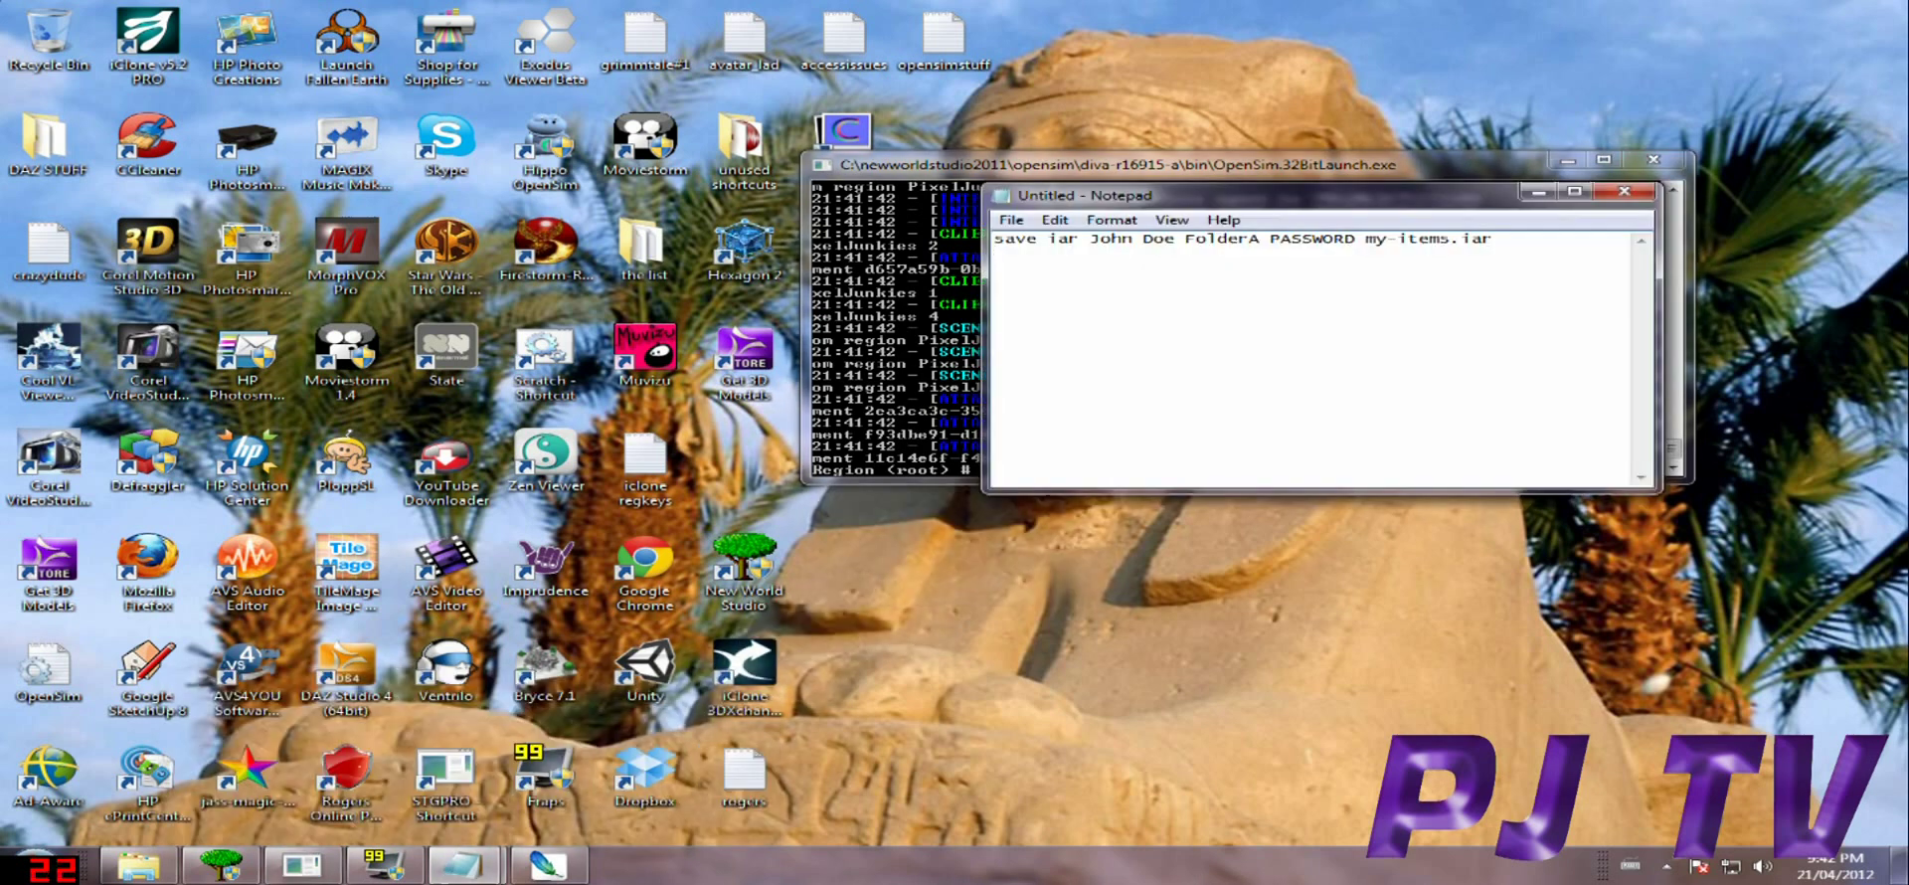
{"action": "type", "text": "slimsbody"}
{"action": "left_click_drag", "start_coordinate": [1324, 195], "coordinate": [519, 192]}
{"action": "key", "text": "alt+Tab"}
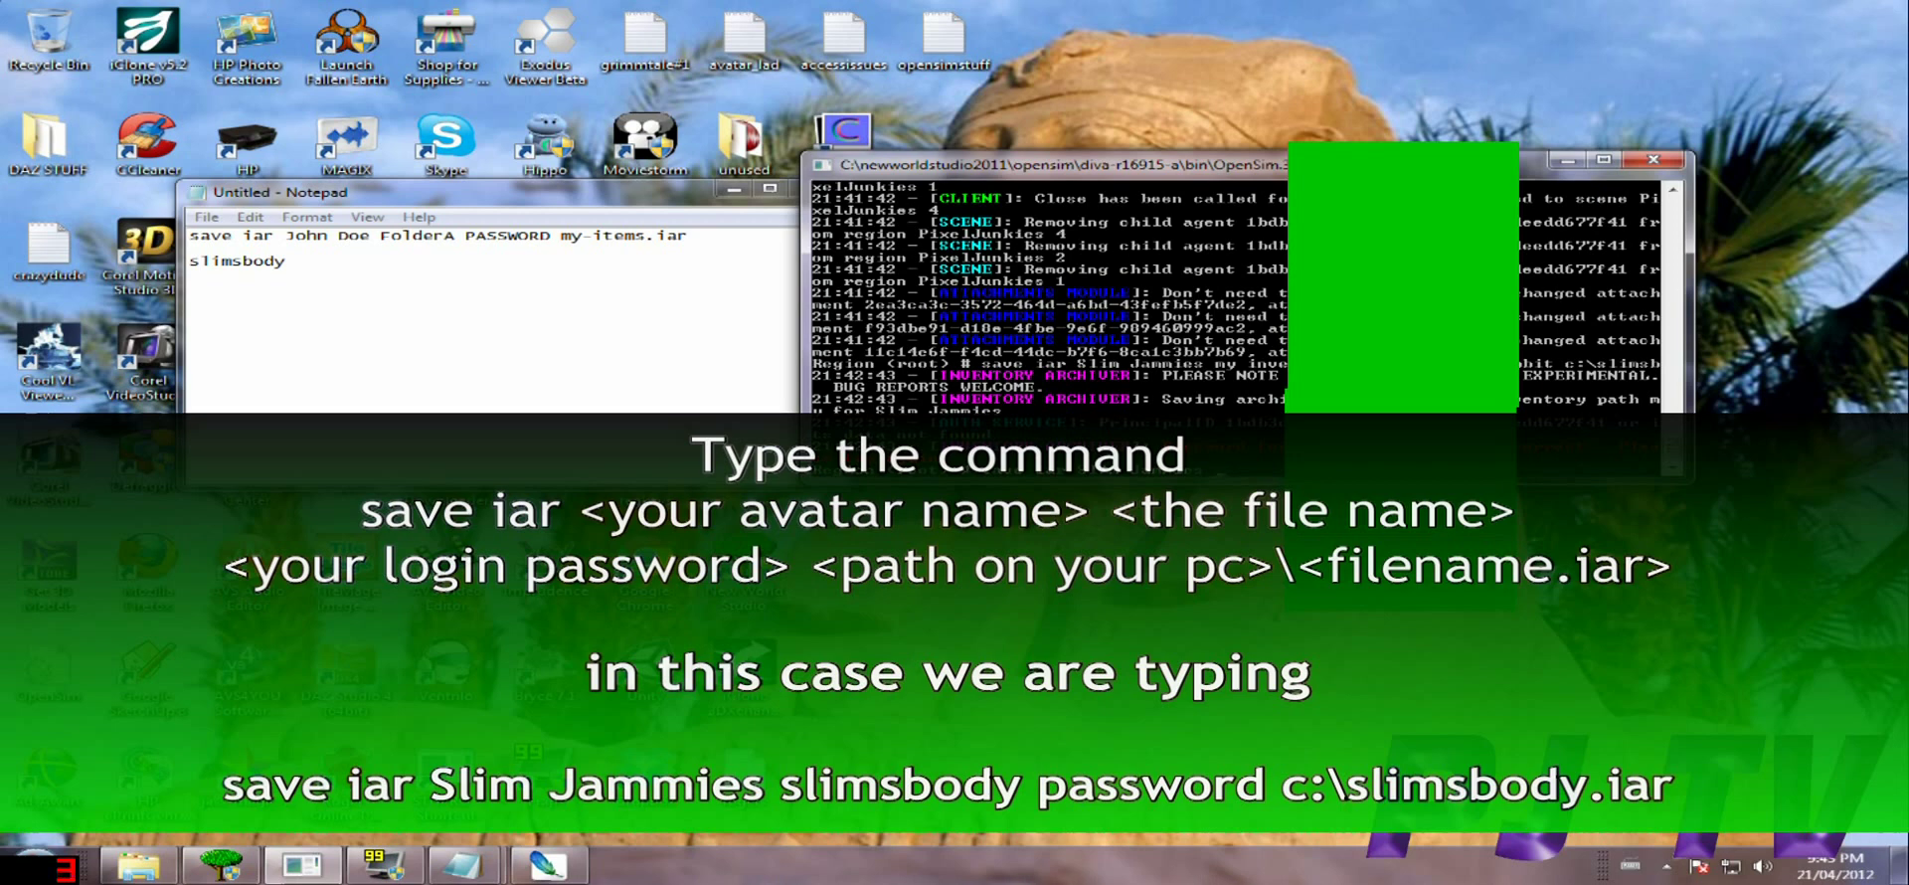
Run 'save iar' with the avatar name, slimsbody folder, password and c:\slimsbody.iar as target.
{"action": "type", "text": "save iar Slim Jammies slimsbo"}
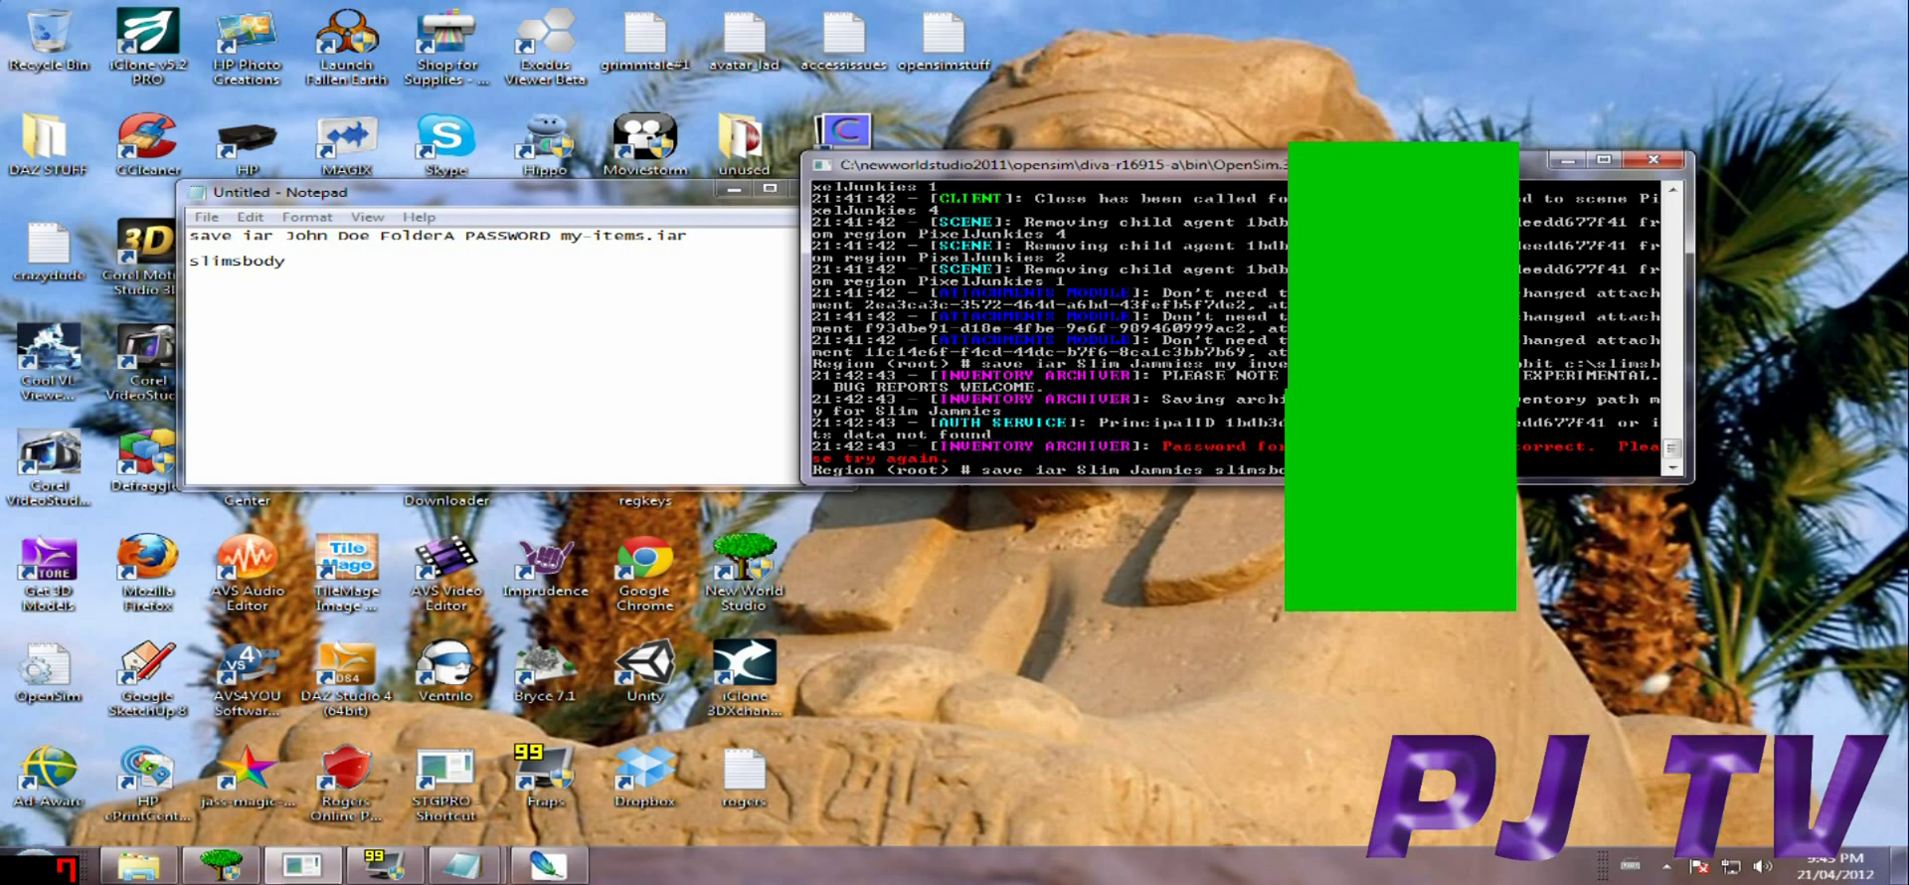
{"action": "type", "text": "dy"}
{"action": "type", "text": "iar"}
{"action": "key", "text": "Return"}
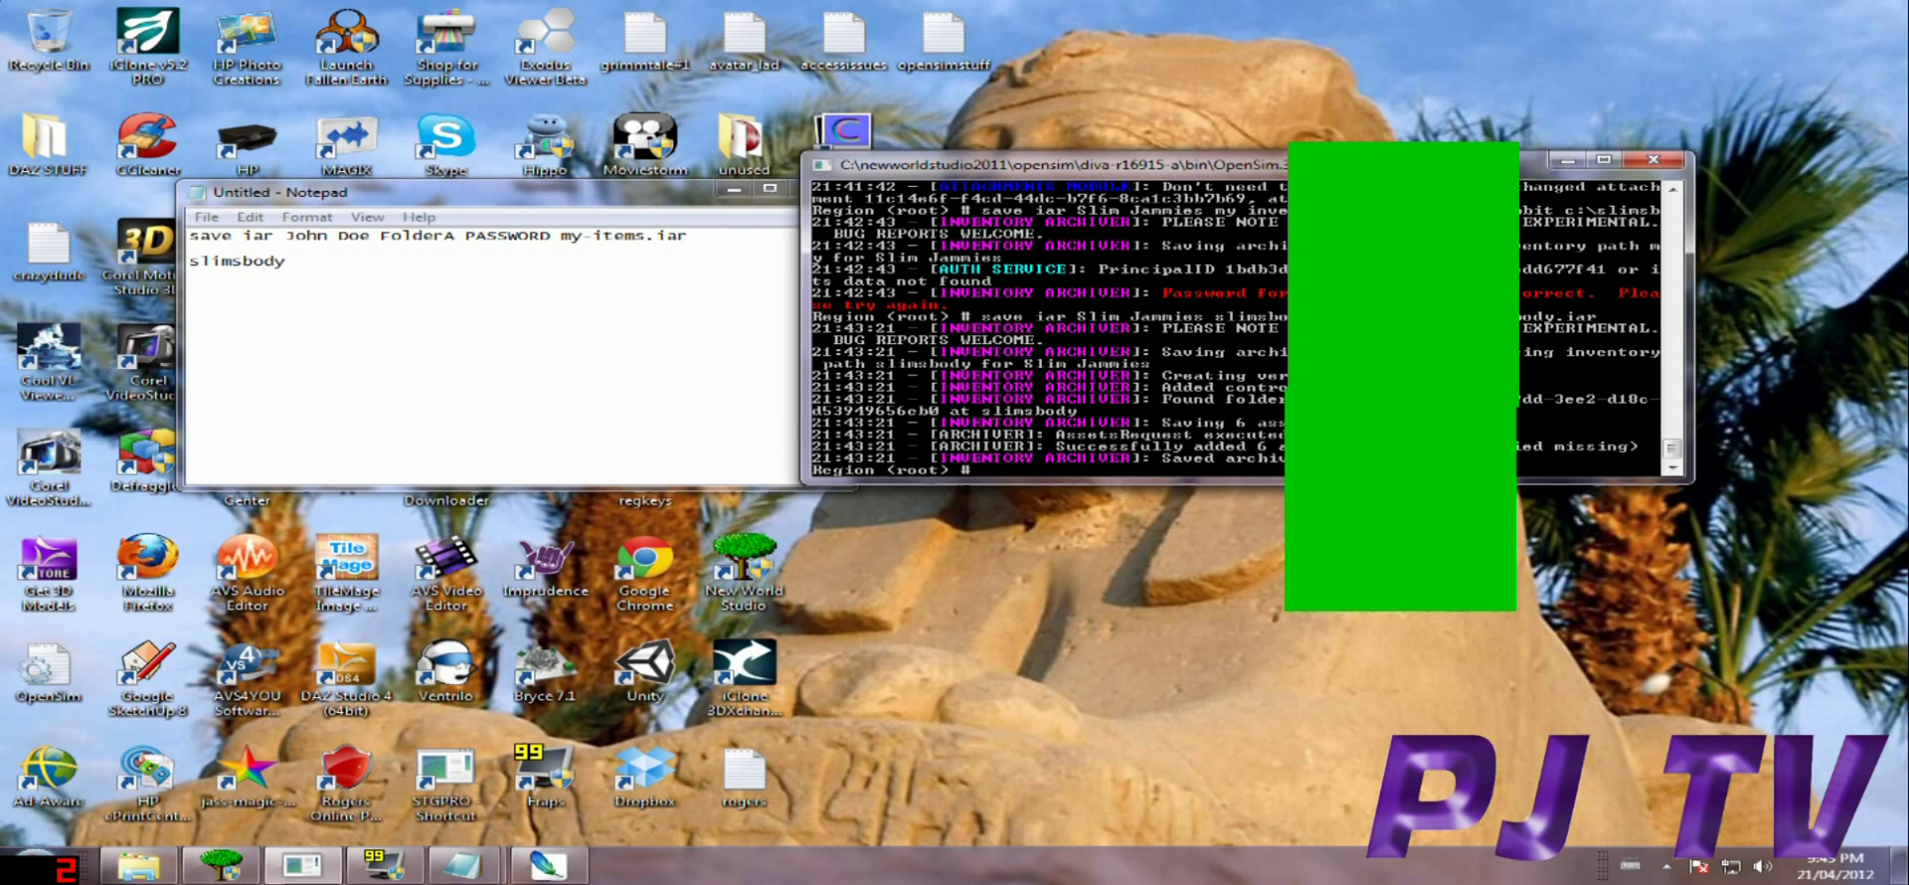
Copy the slimsbody.iar file from Local Disk (C:) in Windows Explorer.
{"action": "key", "text": "super+Down"}
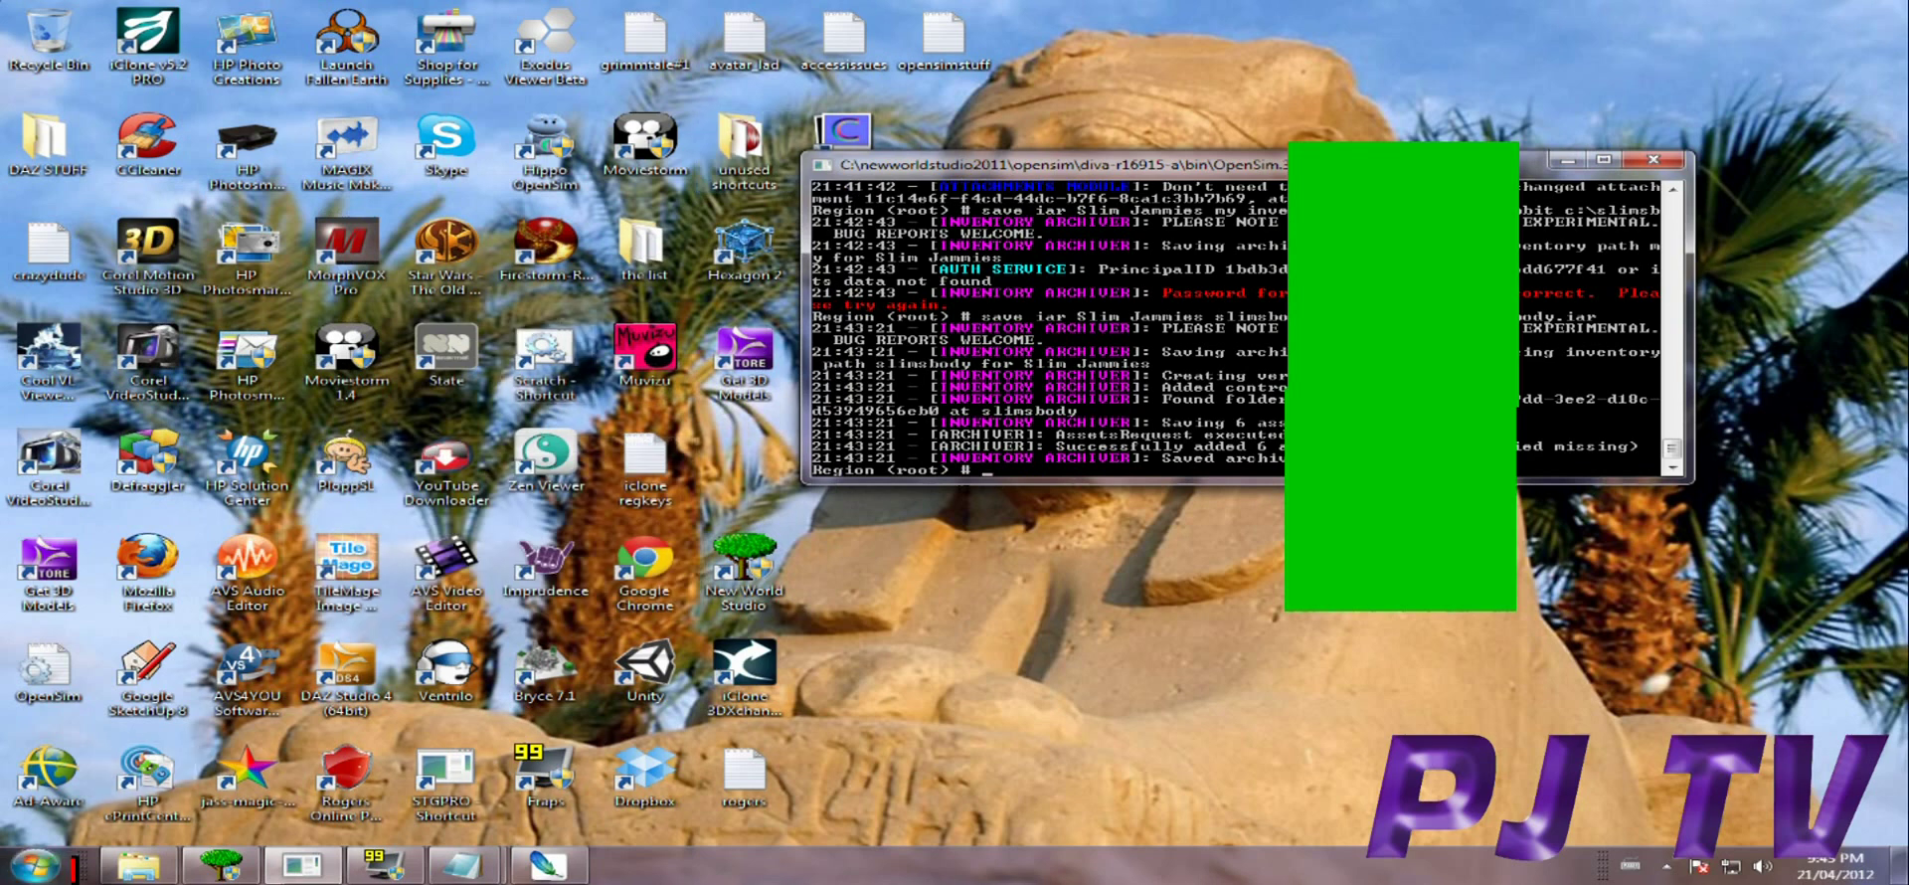
{"action": "left_click", "coordinate": [139, 865]}
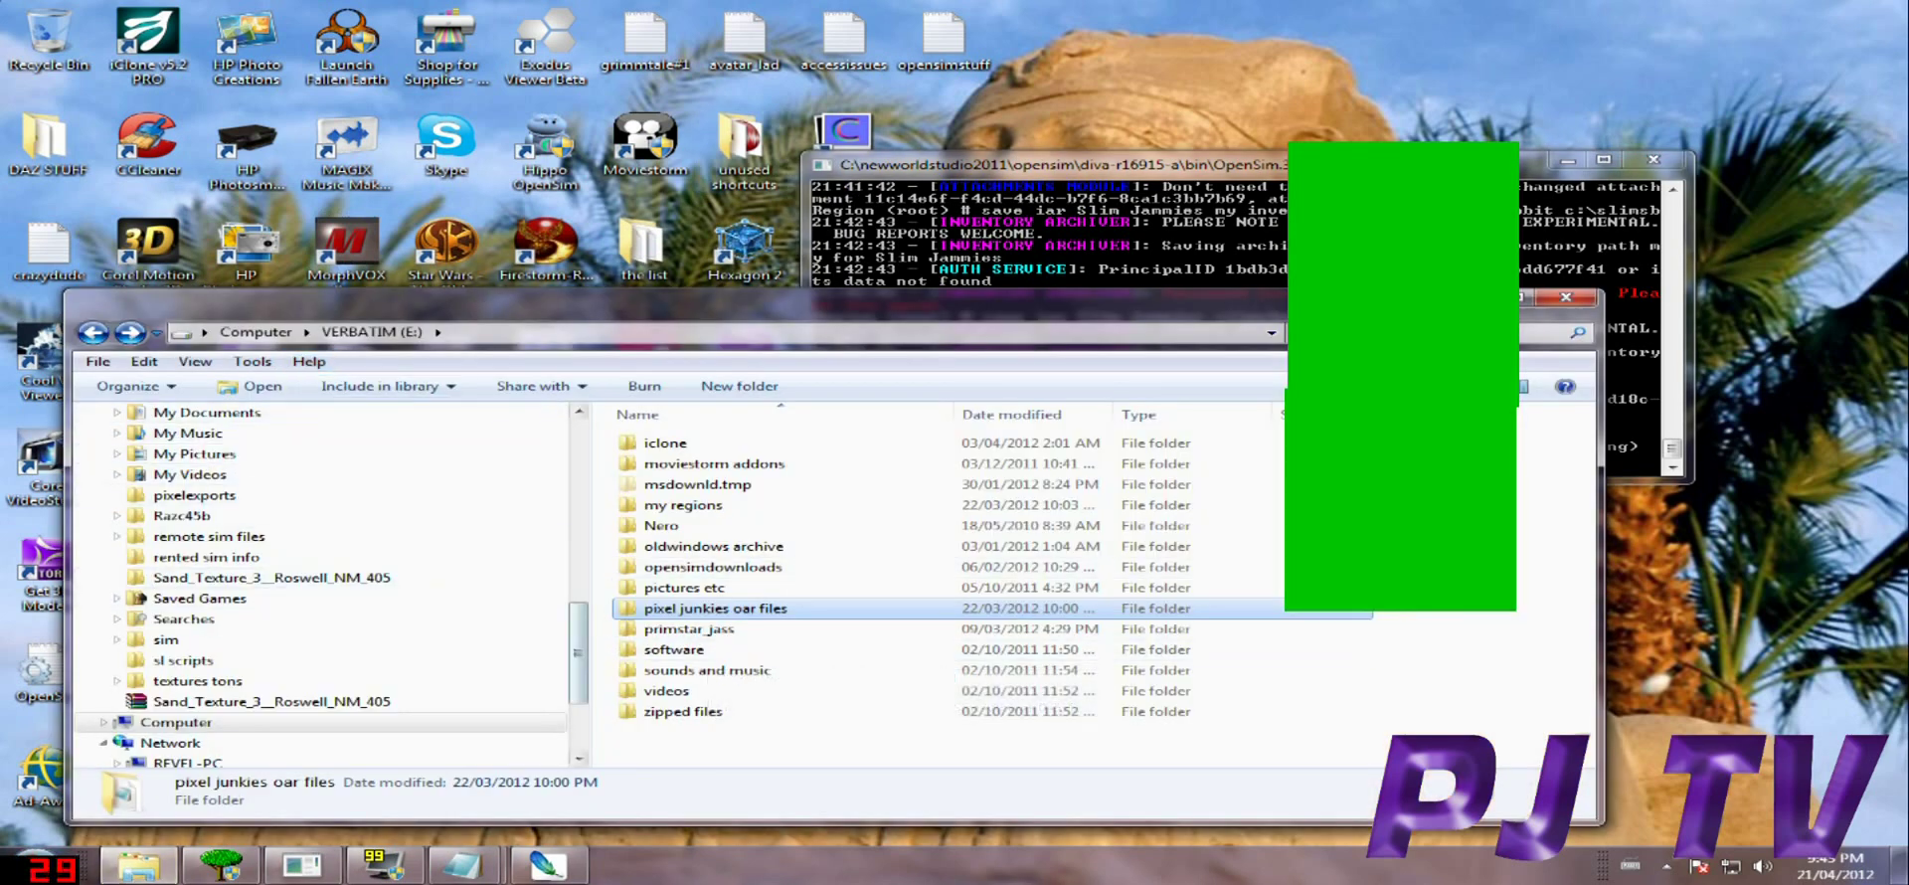
{"action": "scroll", "coordinate": [318, 587], "scroll_direction": "up", "scroll_amount": 10}
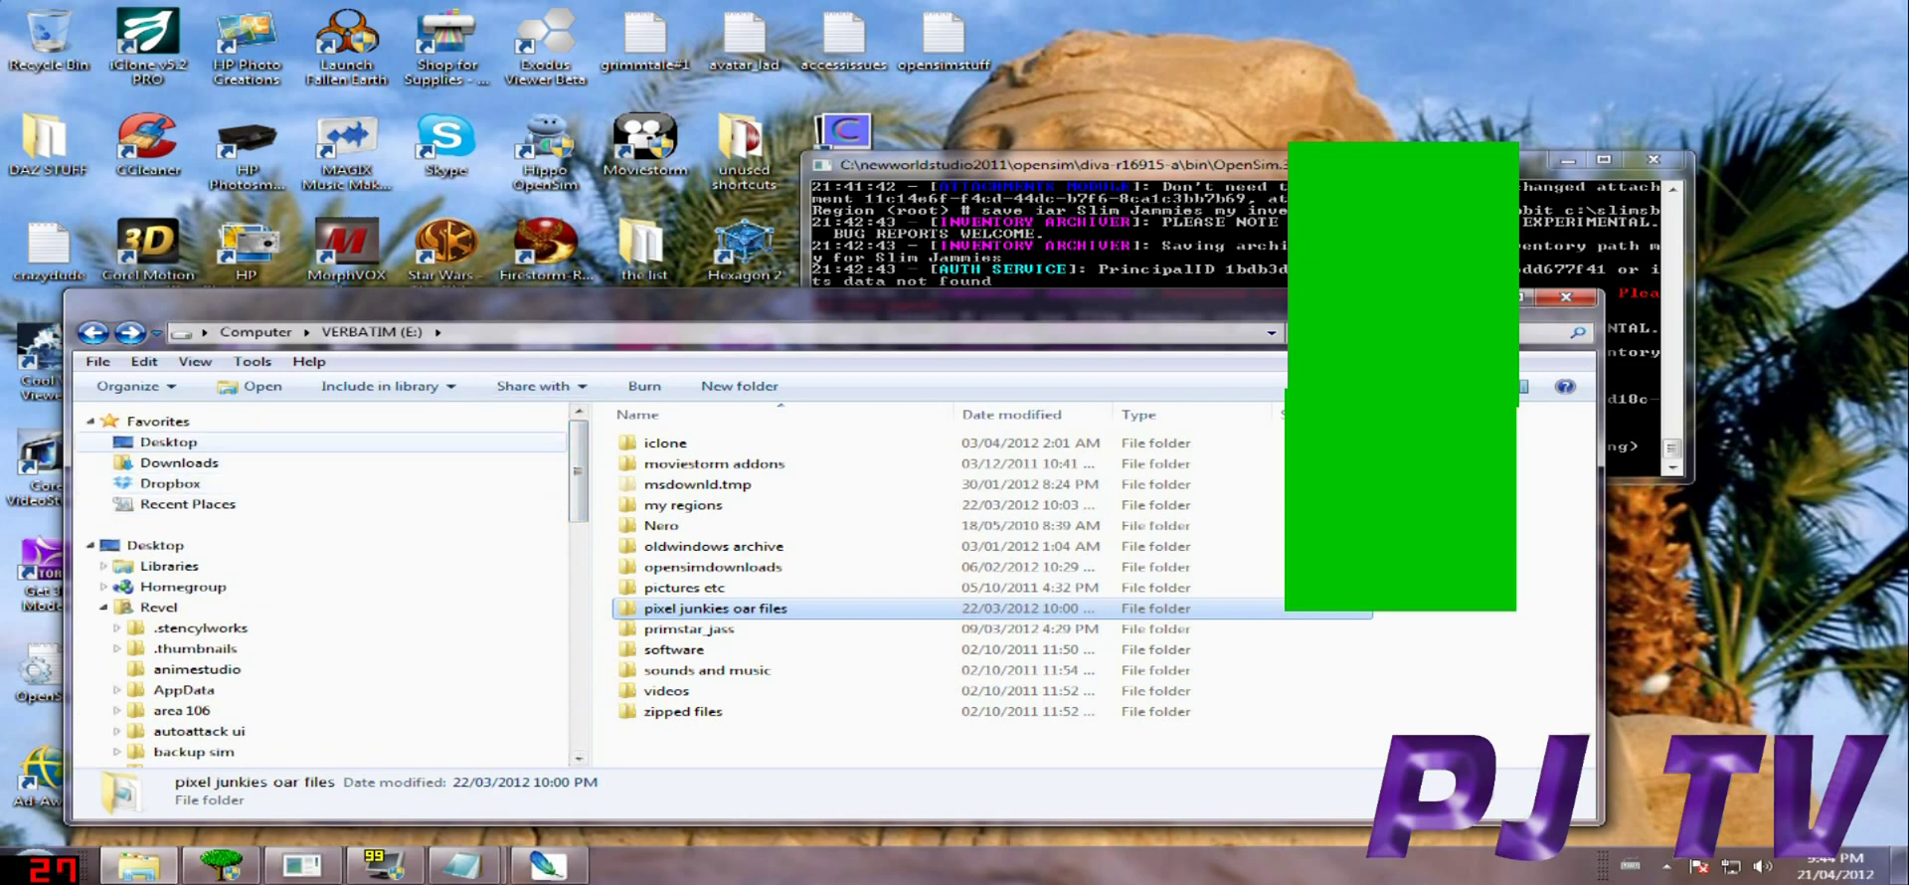
{"action": "left_click", "coordinate": [168, 441]}
{"action": "double_click", "coordinate": [1084, 489]}
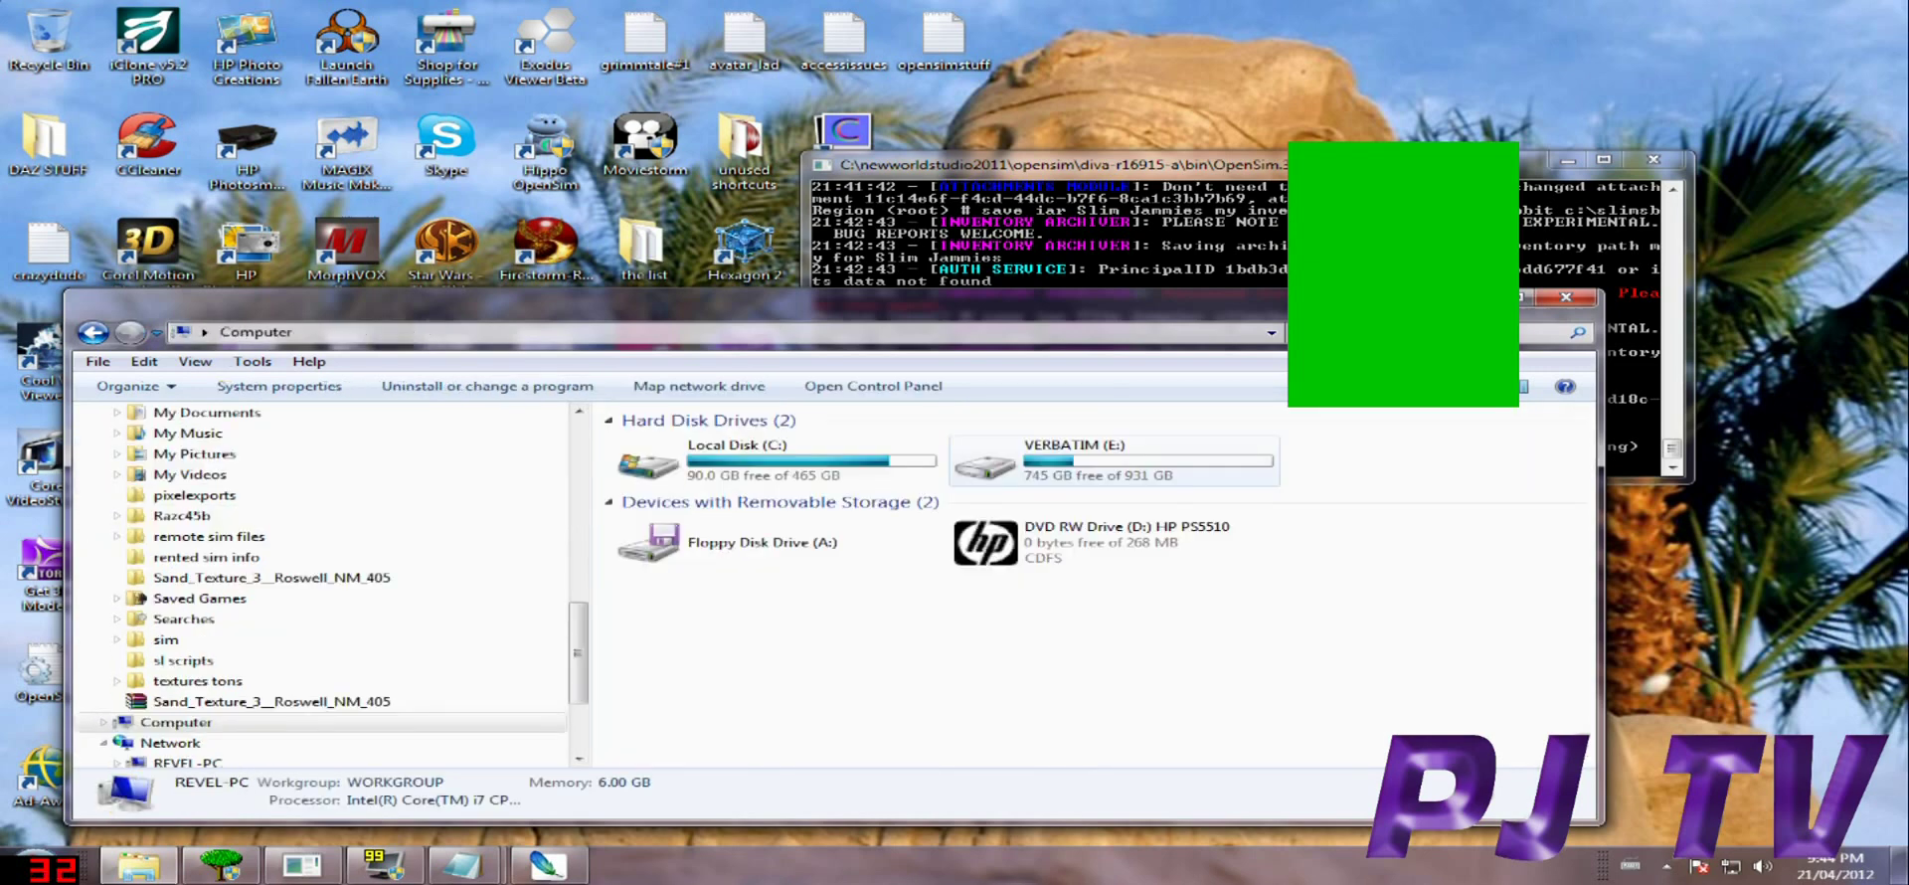
{"action": "double_click", "coordinate": [756, 459]}
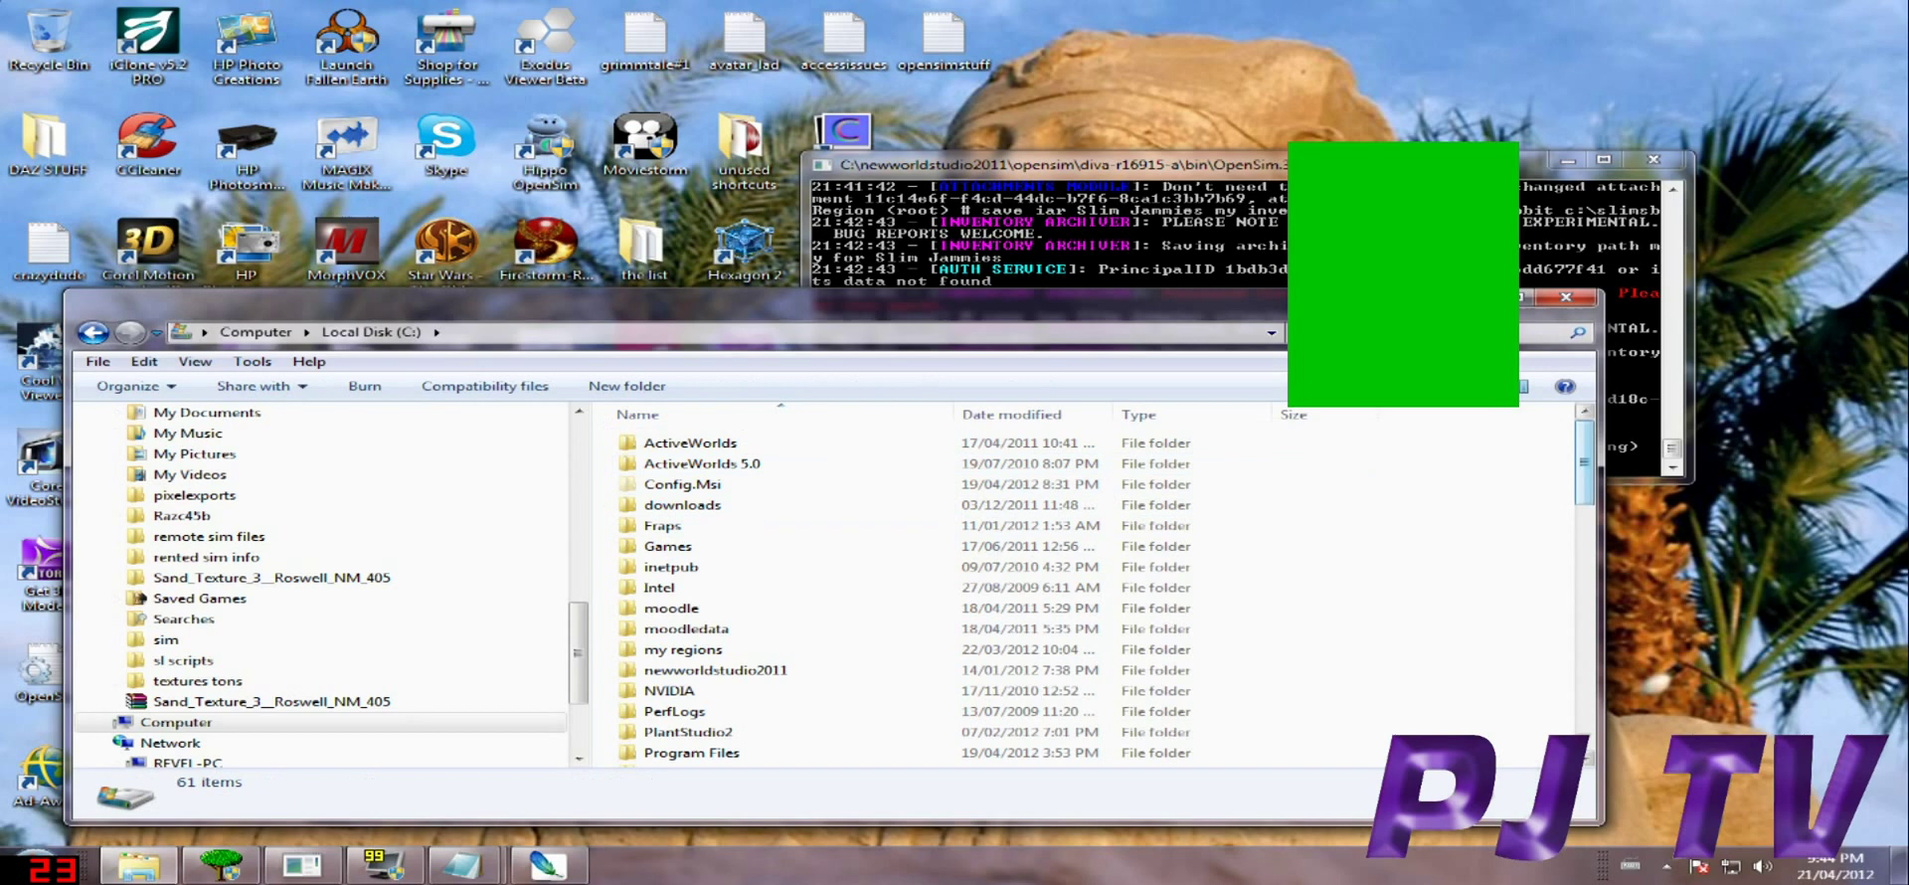
{"action": "scroll", "coordinate": [1094, 597], "scroll_direction": "down", "scroll_amount": 12}
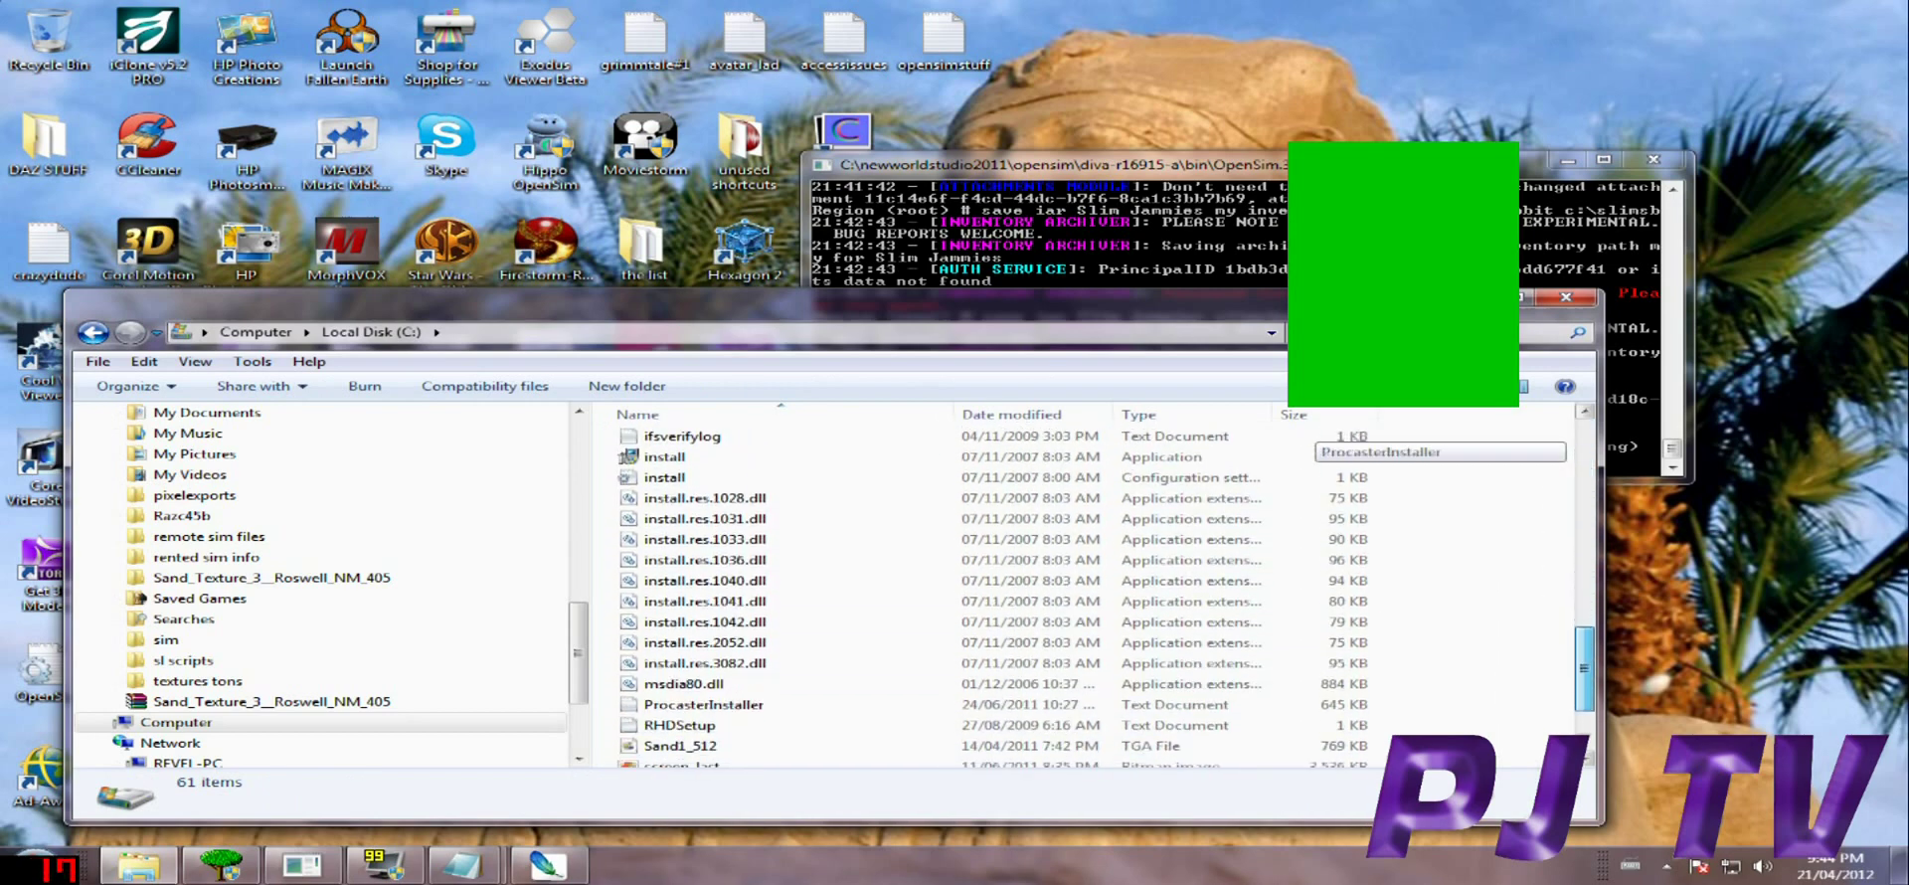
{"action": "scroll", "coordinate": [1094, 673], "scroll_direction": "down", "scroll_amount": 3}
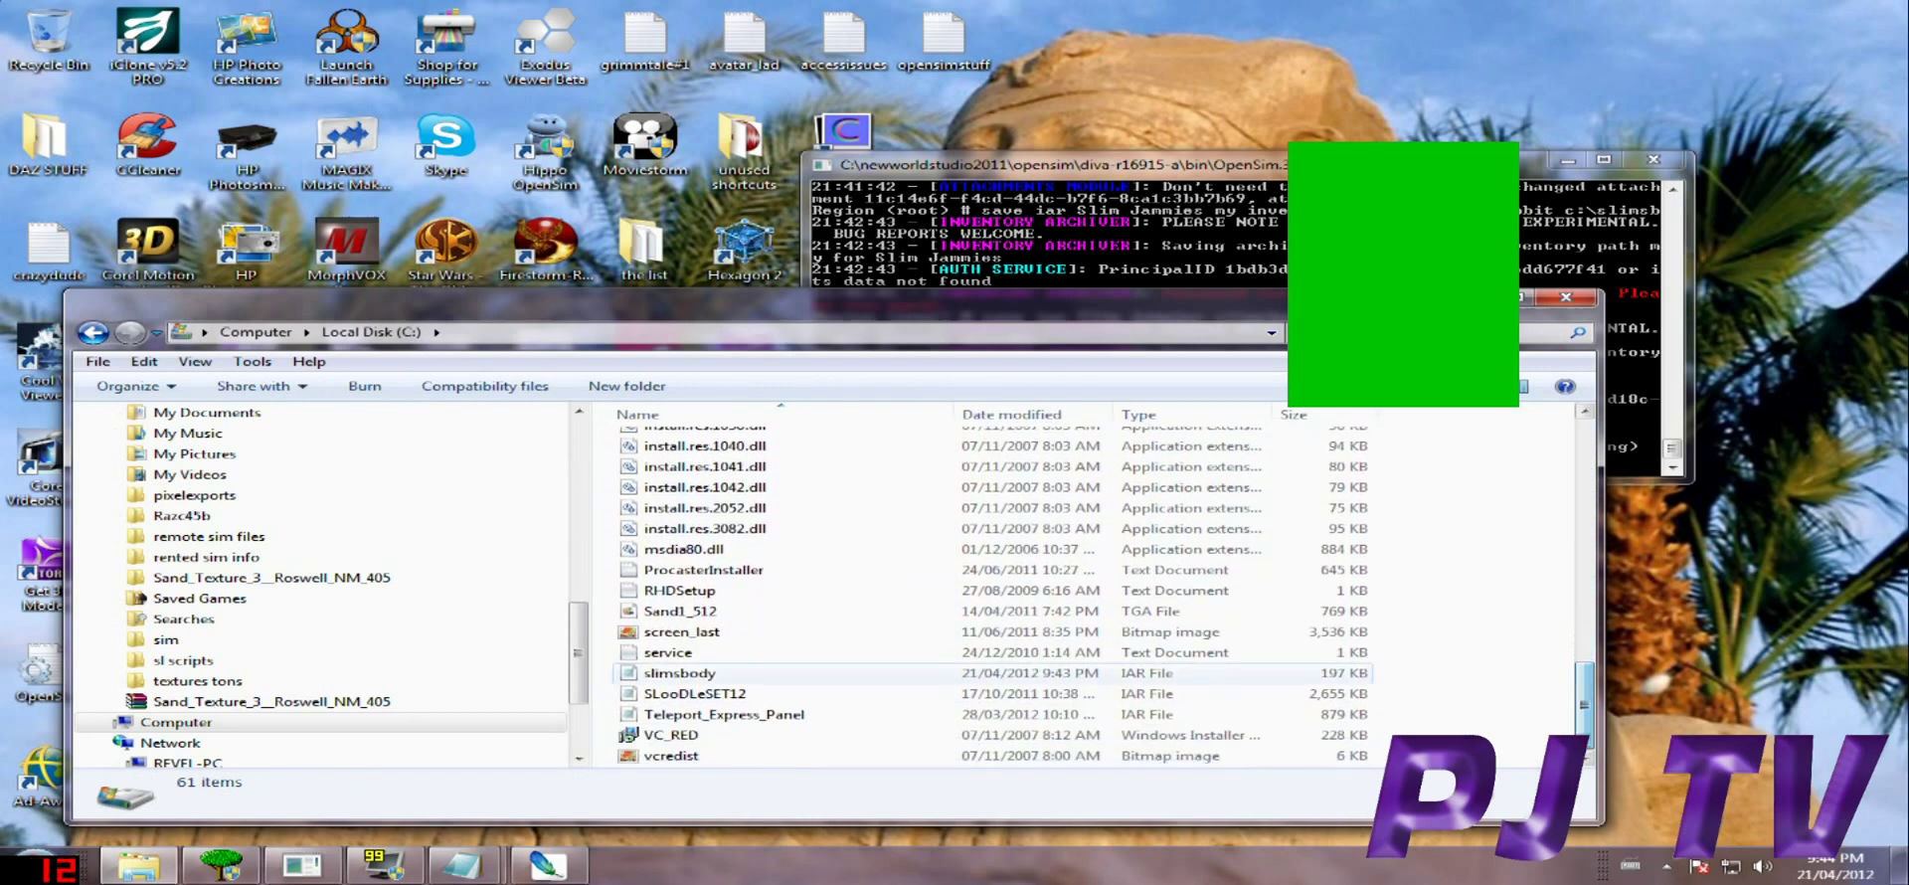
{"action": "left_click", "coordinate": [696, 673]}
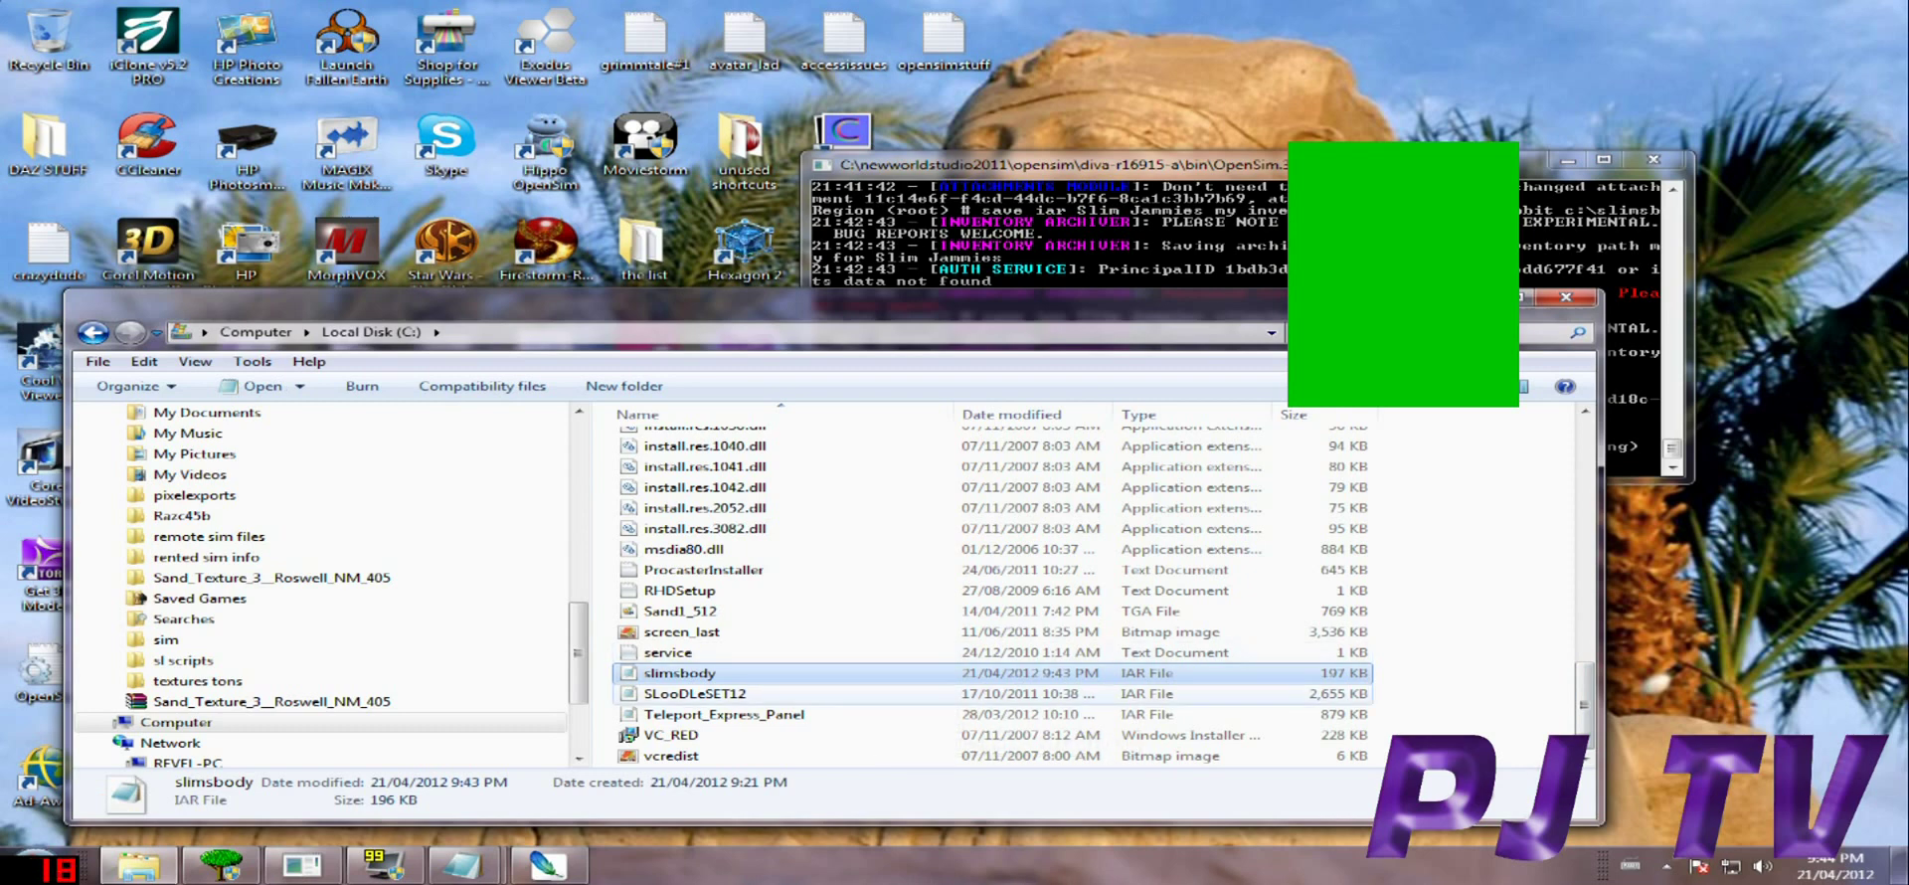
{"action": "right_click", "coordinate": [682, 676]}
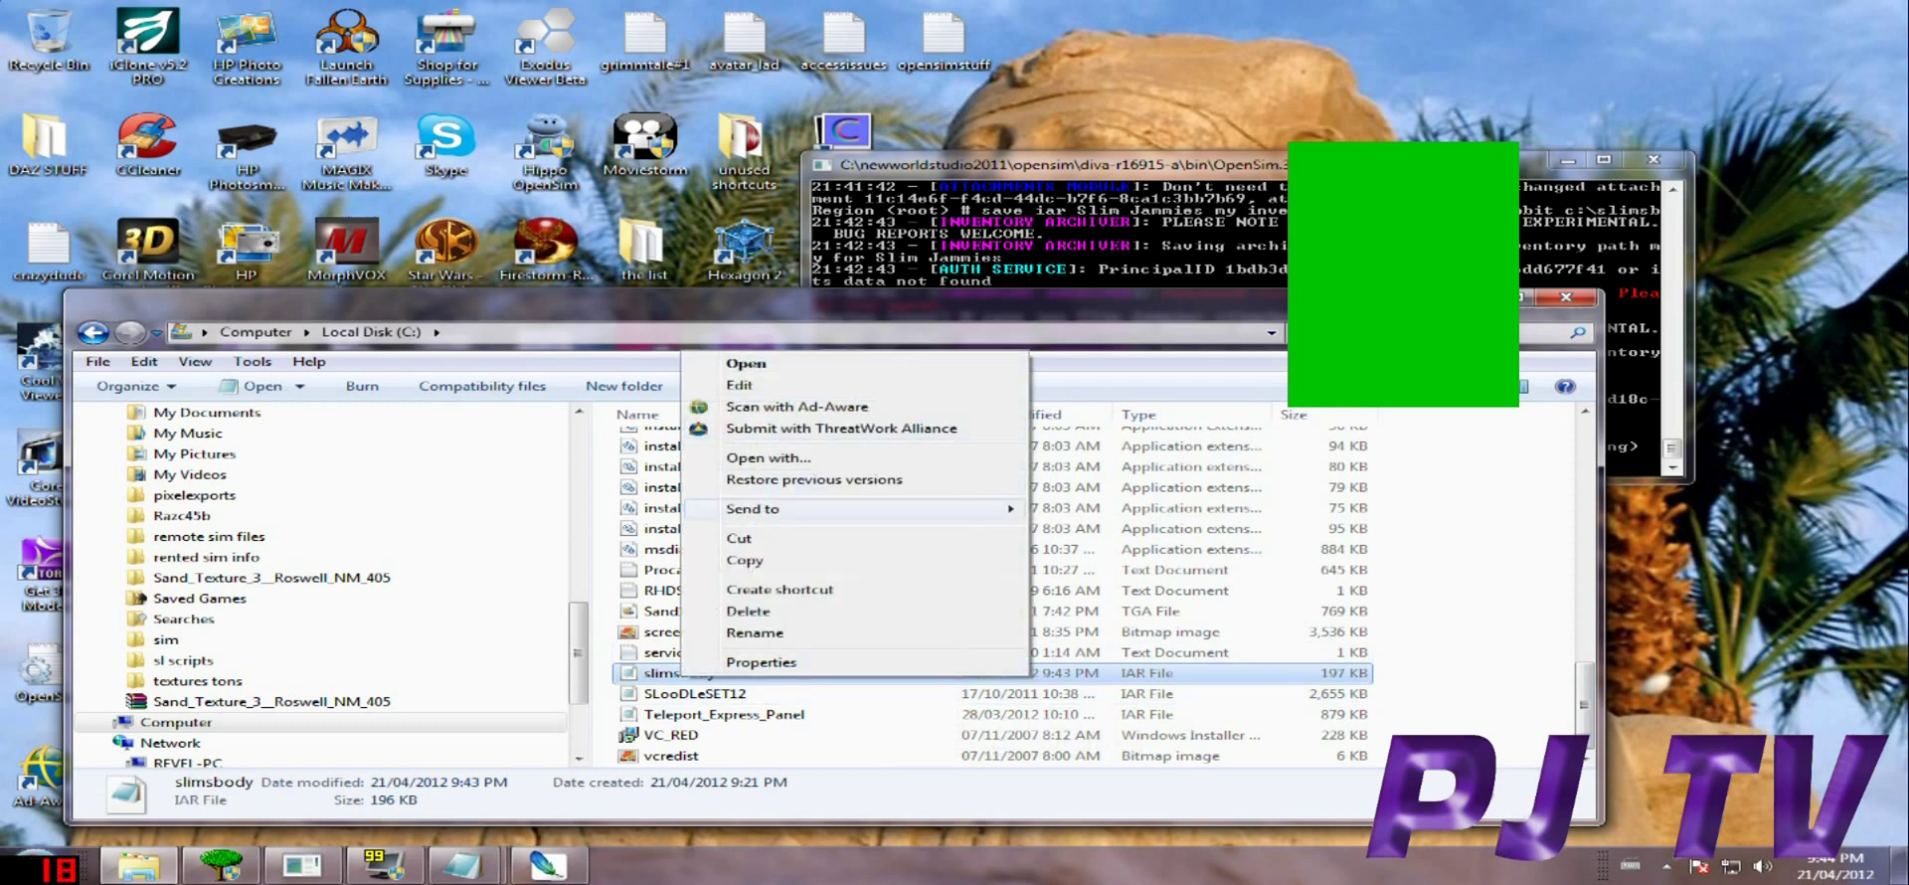
{"action": "key", "text": "Escape"}
Paste slimsbody.iar into the pixel junkies oar files folder on VERBATIM (E:).
{"action": "scroll", "coordinate": [319, 586], "scroll_direction": "up", "scroll_amount": 10}
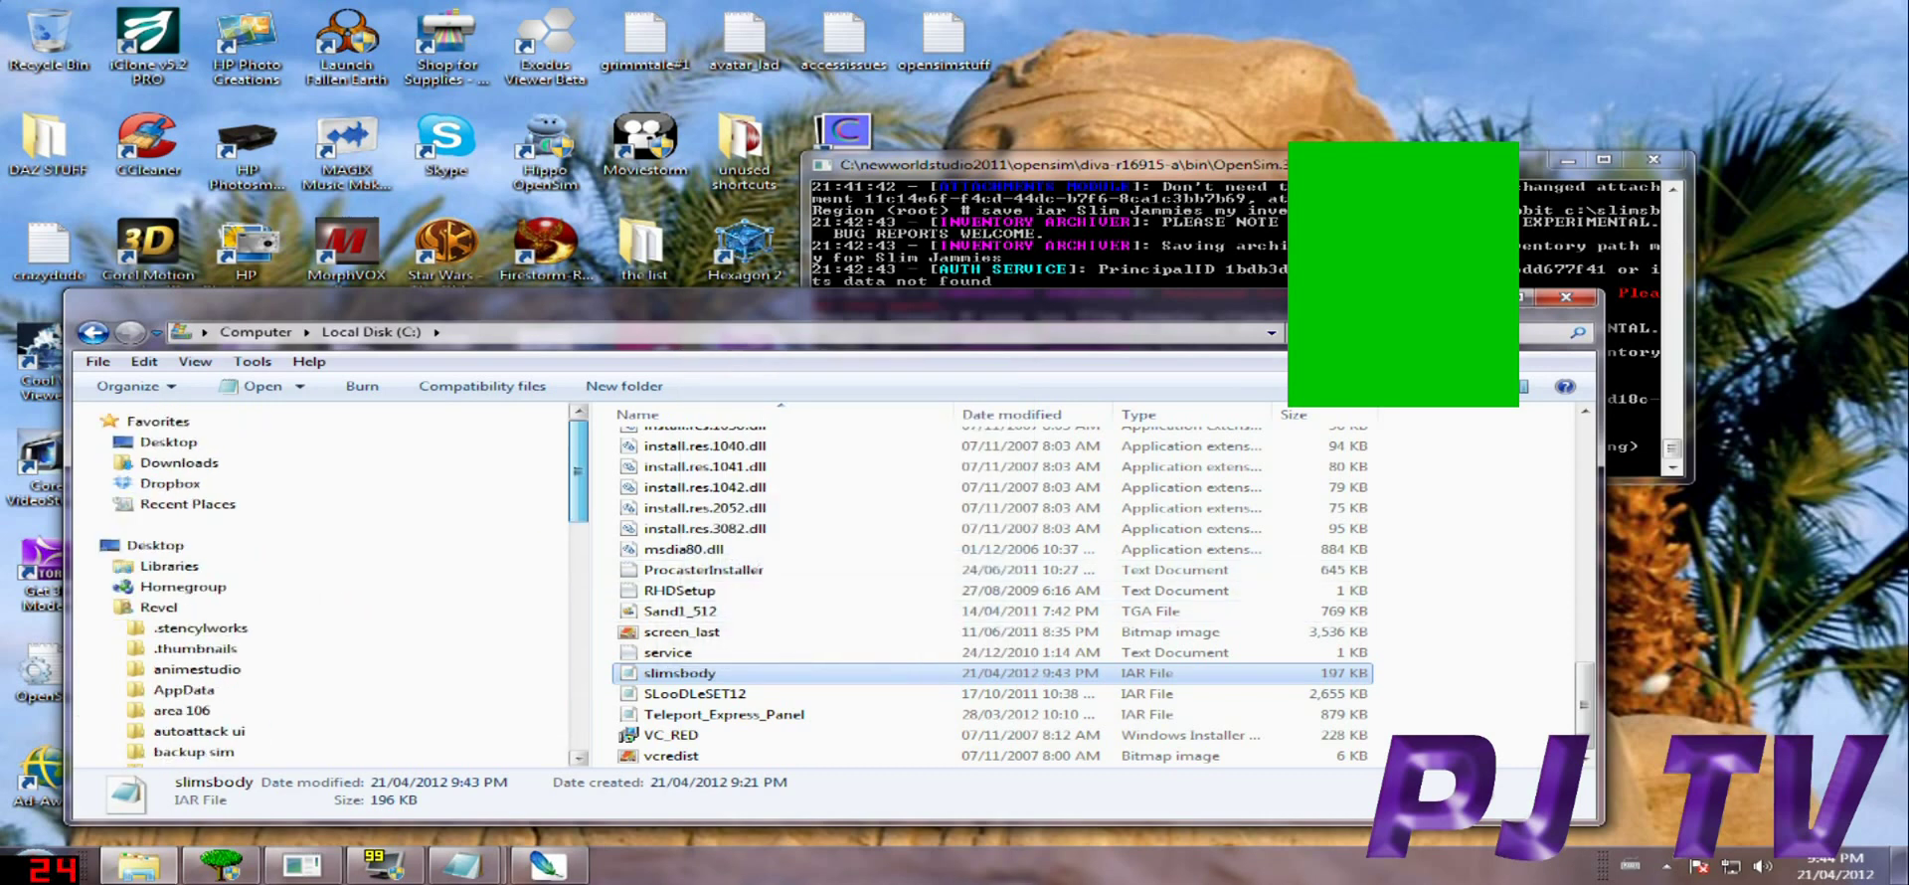
{"action": "left_click", "coordinate": [168, 442]}
{"action": "double_click", "coordinate": [1104, 481]}
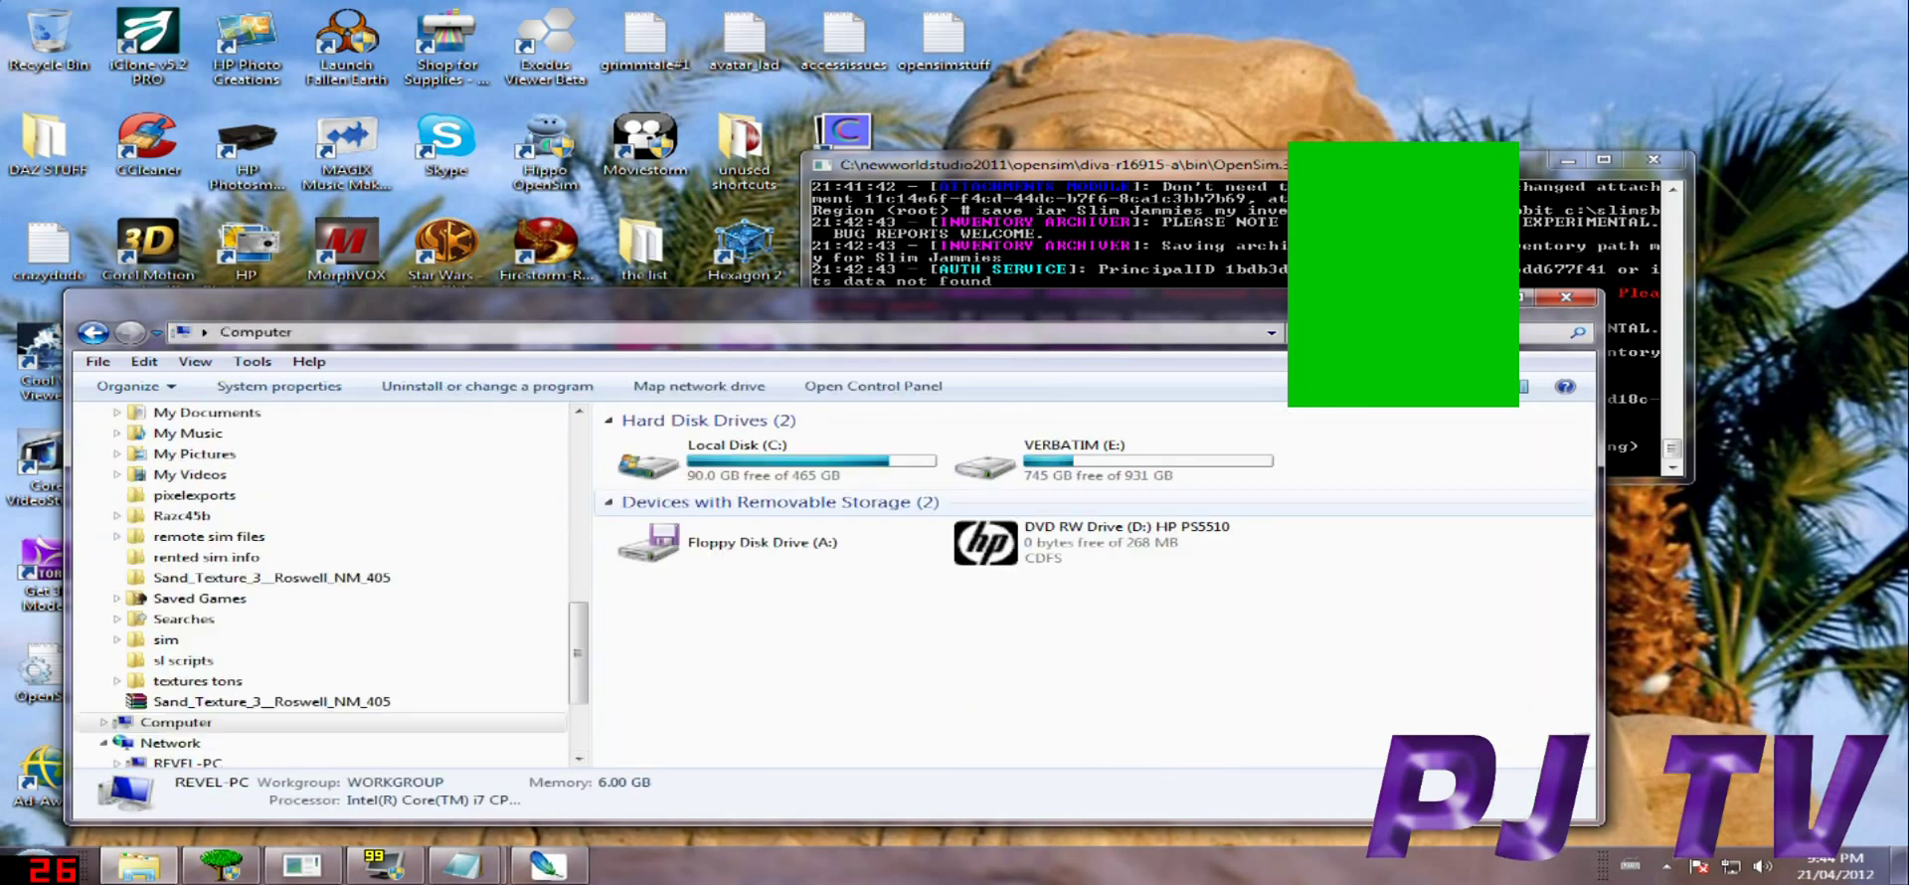
{"action": "double_click", "coordinate": [994, 462]}
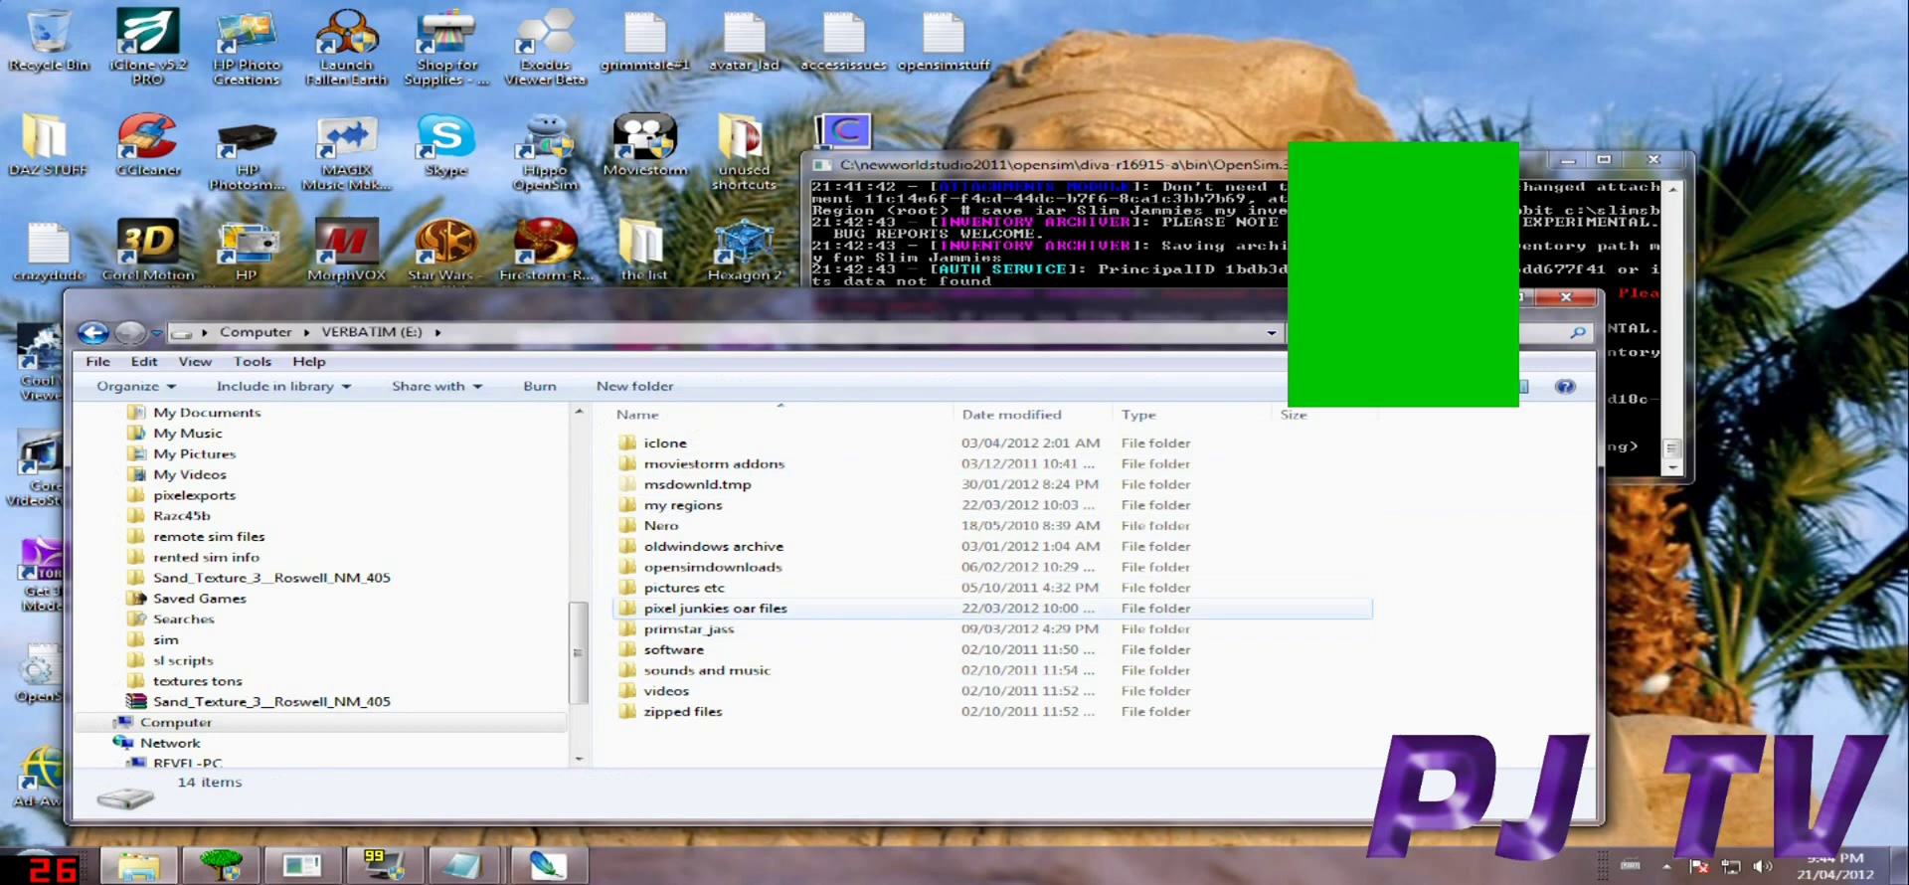
{"action": "double_click", "coordinate": [714, 607]}
{"action": "right_click", "coordinate": [862, 564]}
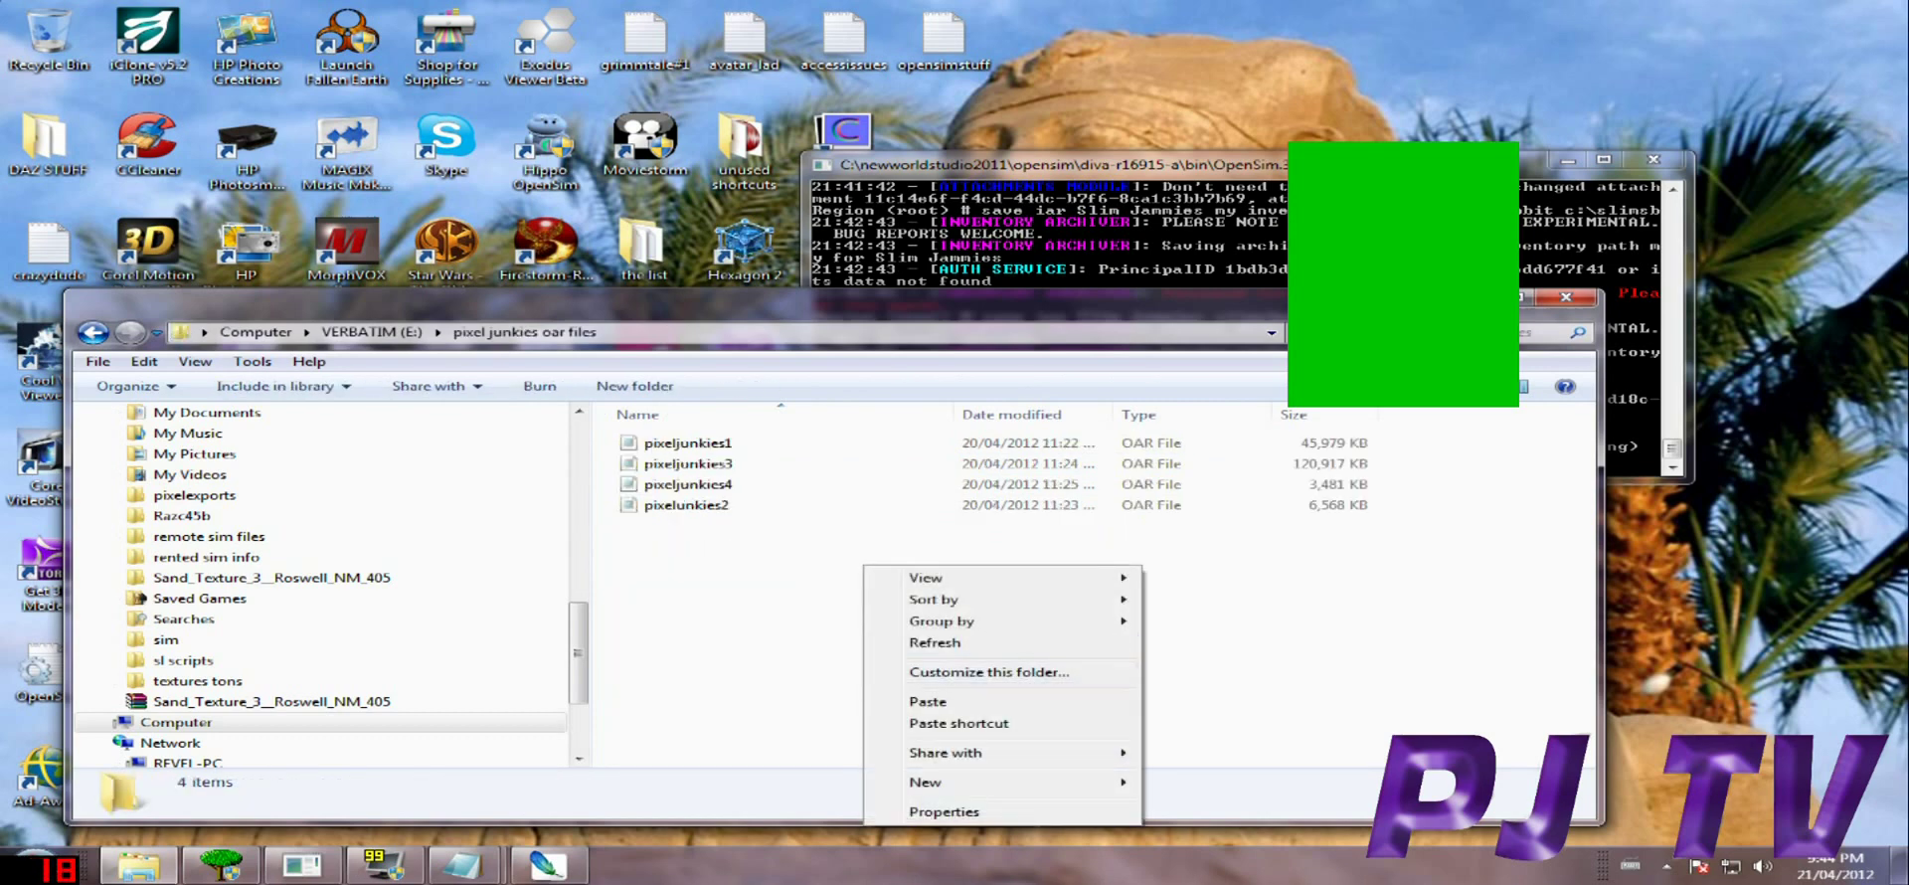
{"action": "left_click", "coordinate": [954, 704]}
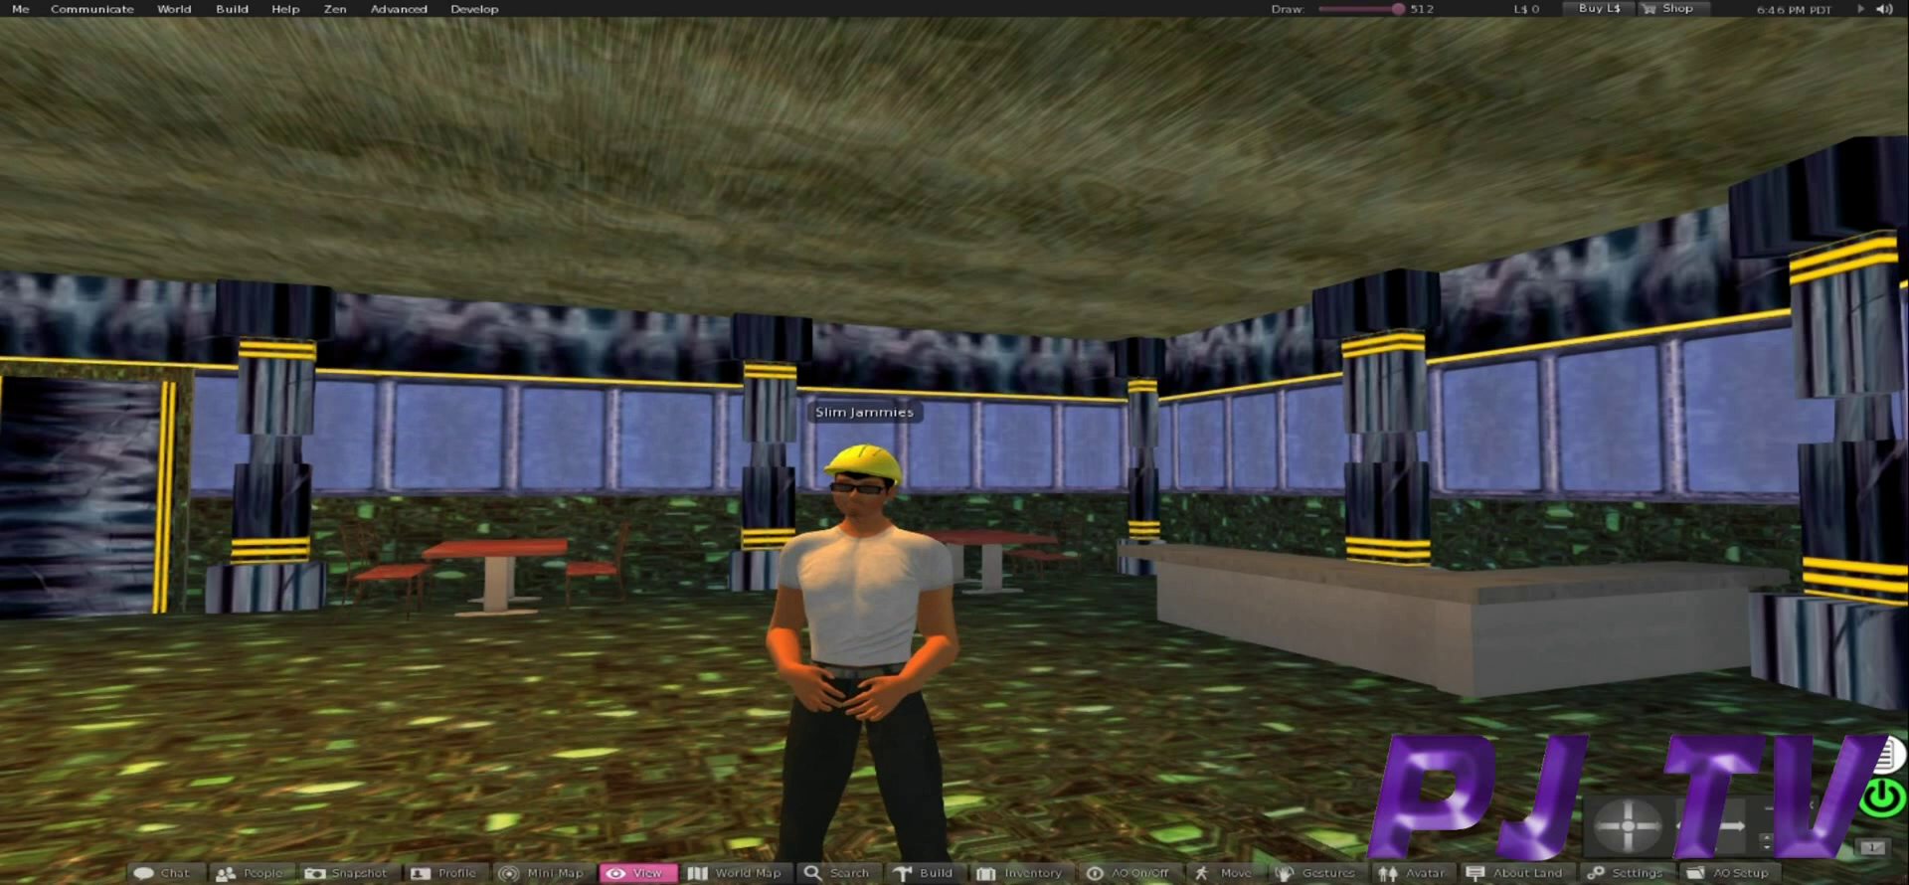
Choose Exit Zen Viewer from the Me menu to bring up the quit prompt.
{"action": "left_click", "coordinate": [20, 9]}
{"action": "left_click", "coordinate": [69, 291]}
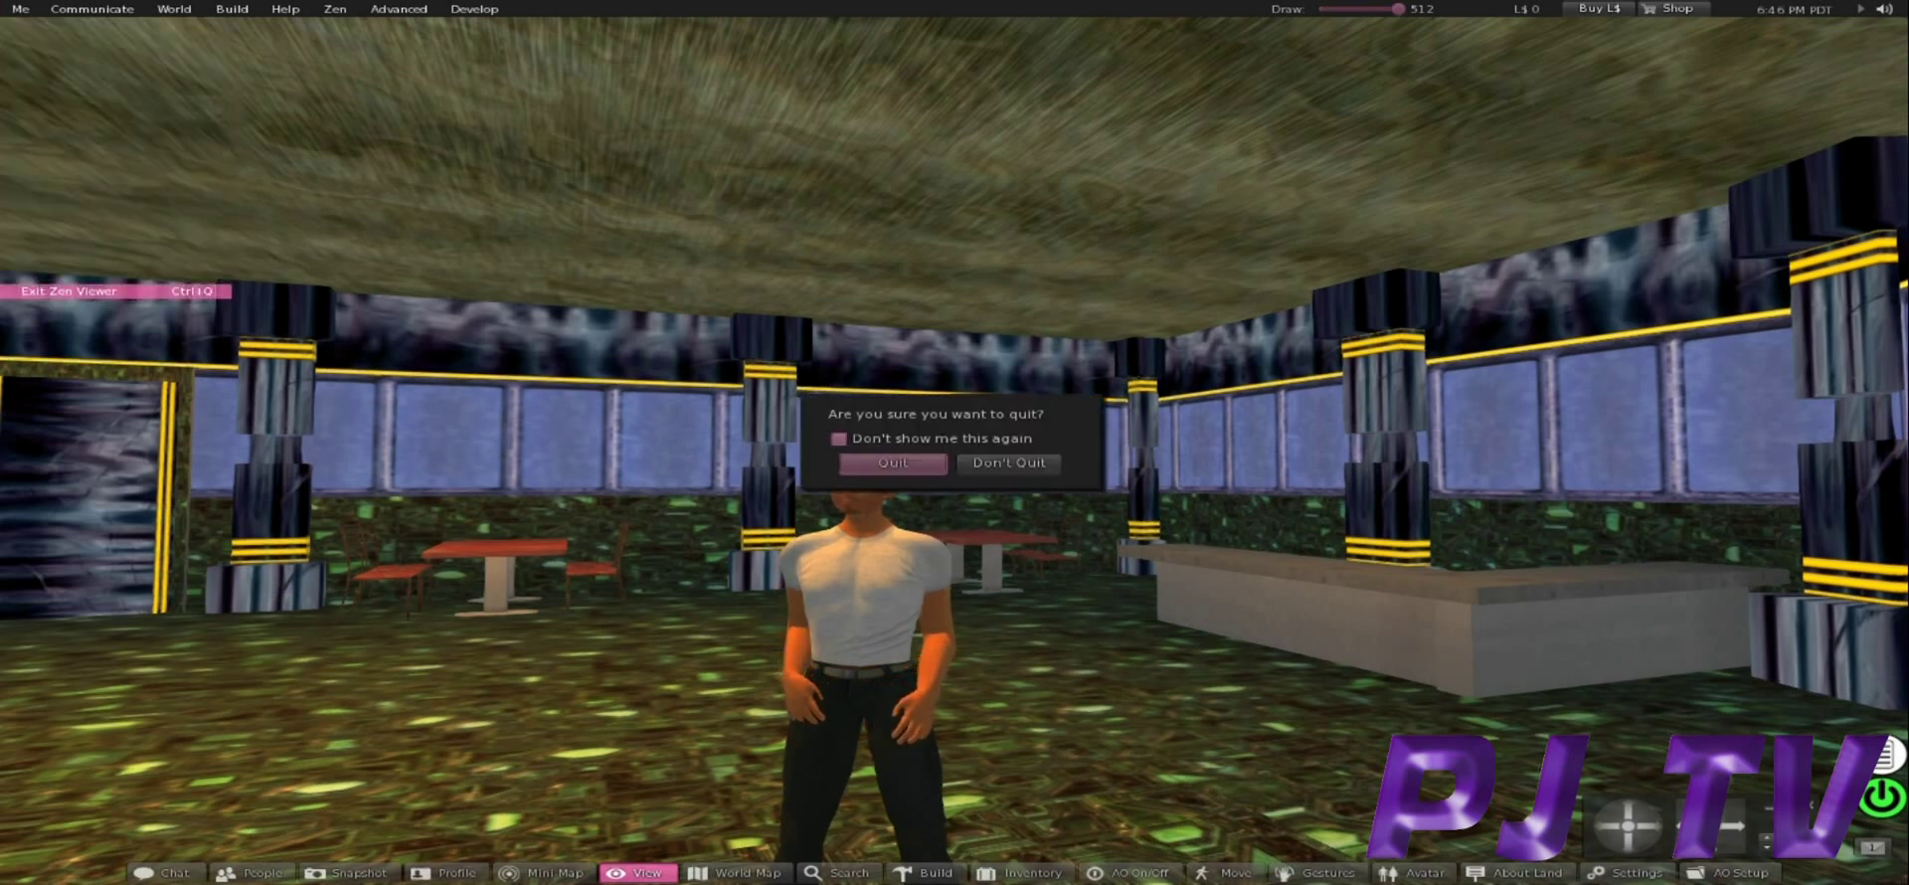